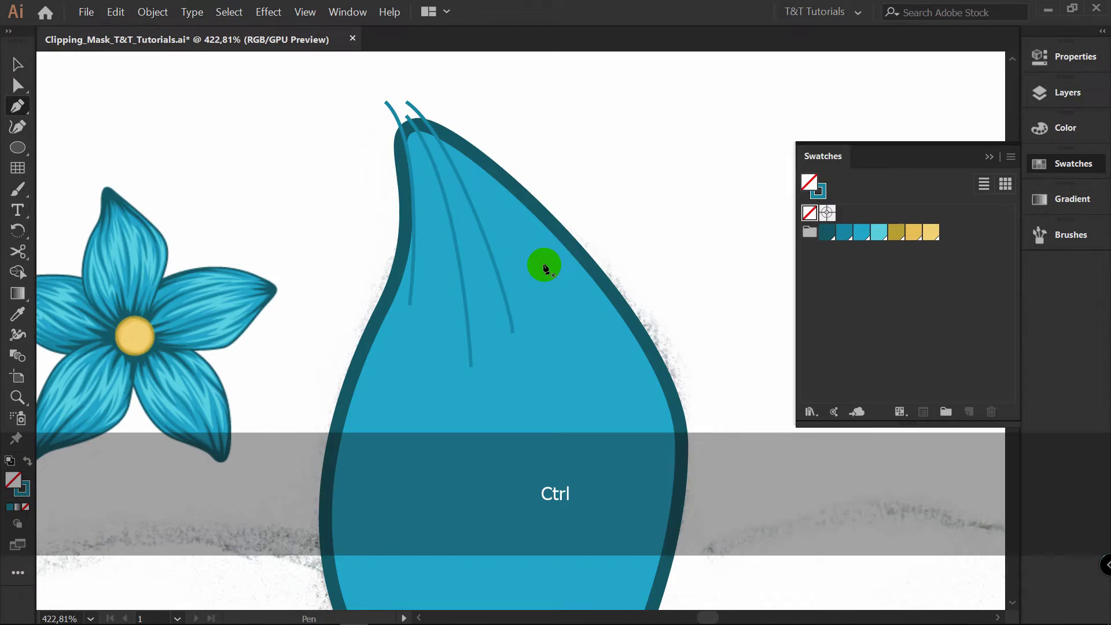
# Draw a curved Pen tool stripe from the petal's upper right past its tip, and rotate the selected tapered stripe.
pyautogui.moveTo(544, 264); pyautogui.dragTo(509, 202)
pyautogui.moveTo(438, 94); pyautogui.dragTo(408, 74)
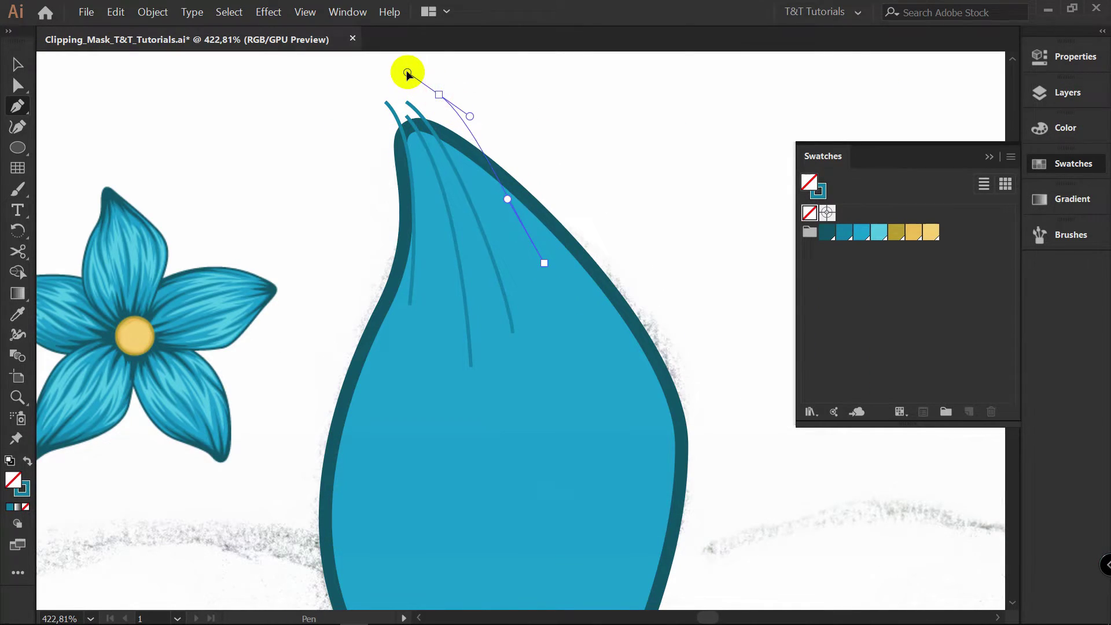
pyautogui.keyDown('ctrl'); pyautogui.click(335, 75); pyautogui.keyUp('ctrl')
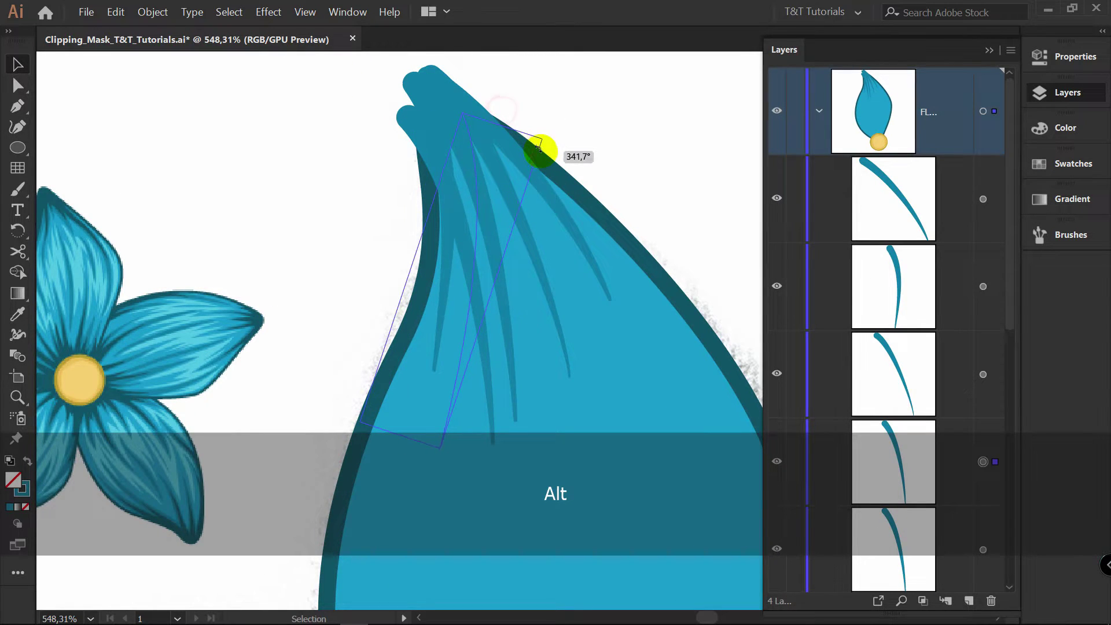
pyautogui.moveTo(536, 149); pyautogui.dragTo(481, 161)
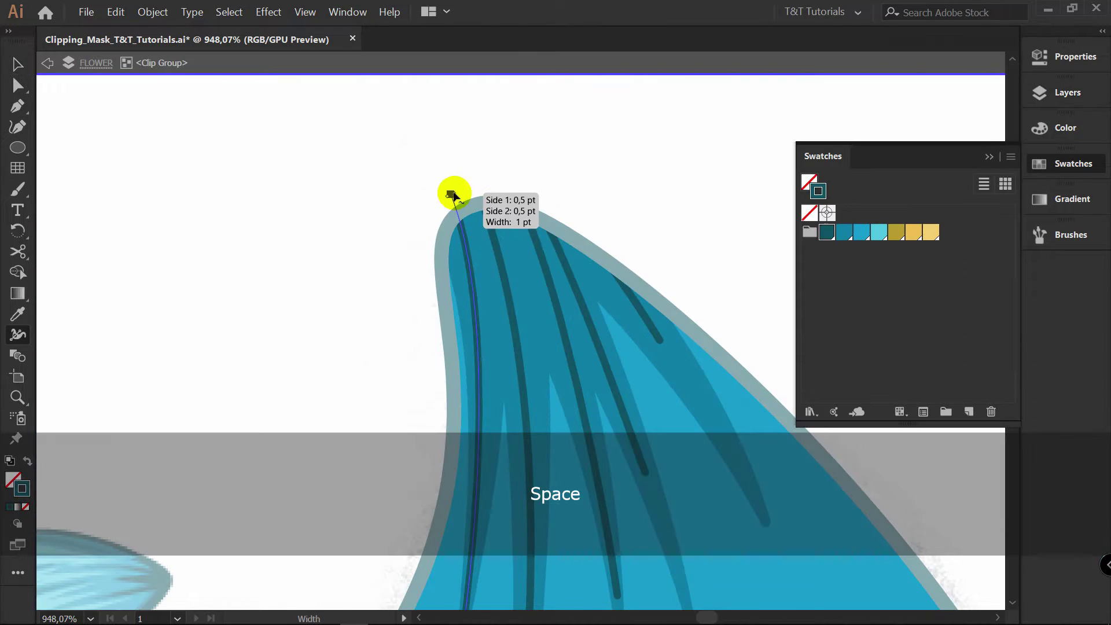
# Widen the tip end of the leftmost dark stripe and copy the tapered width appearance to the other dark stripes.
pyautogui.moveTo(452, 190)
pyautogui.mouseDown()
pyautogui.moveTo(489, 181)
pyautogui.moveTo(459, 186)
pyautogui.mouseUp()
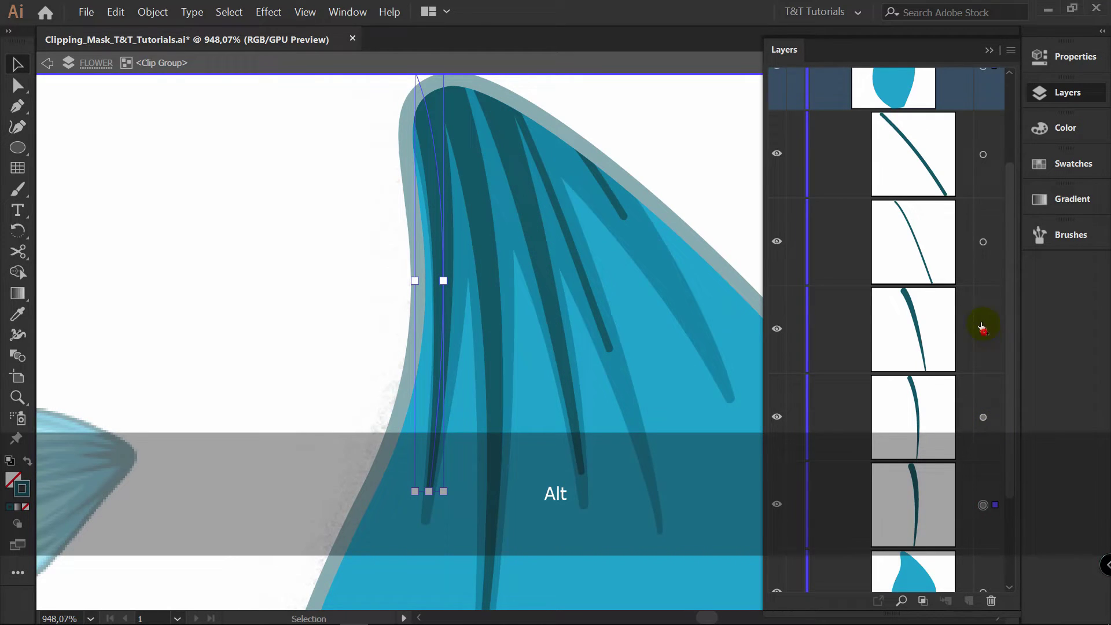
pyautogui.moveTo(982, 327); pyautogui.dragTo(983, 248)
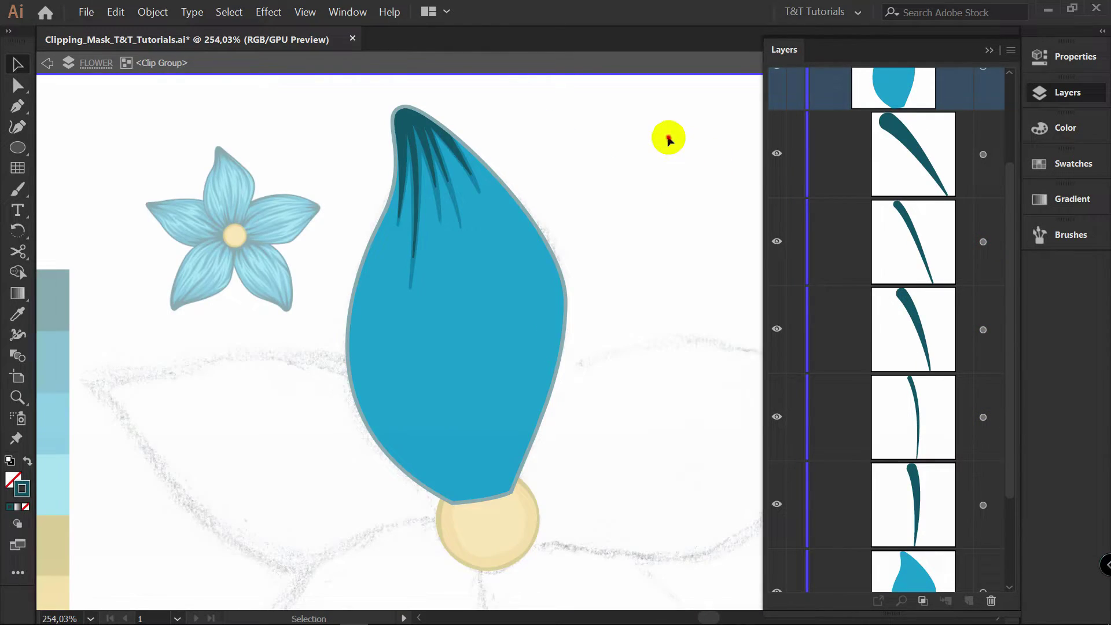
pyautogui.press('Escape')
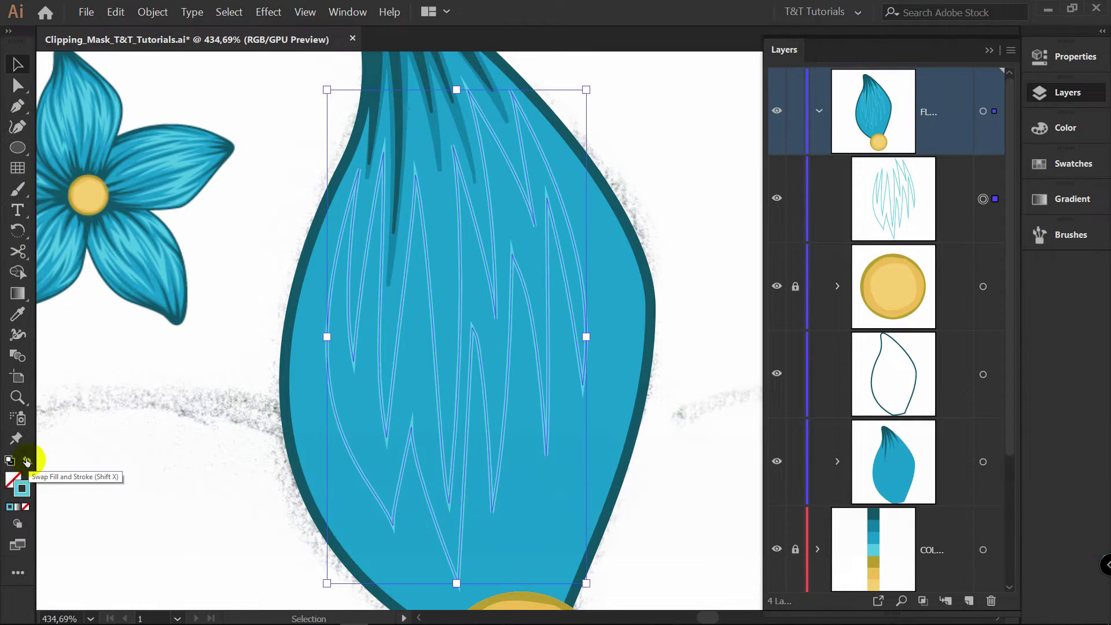
# Turn the zigzag highlight outline into a light-blue fill and reshape an upper point of the highlight along the petal's right edge.
pyautogui.click(26, 460)
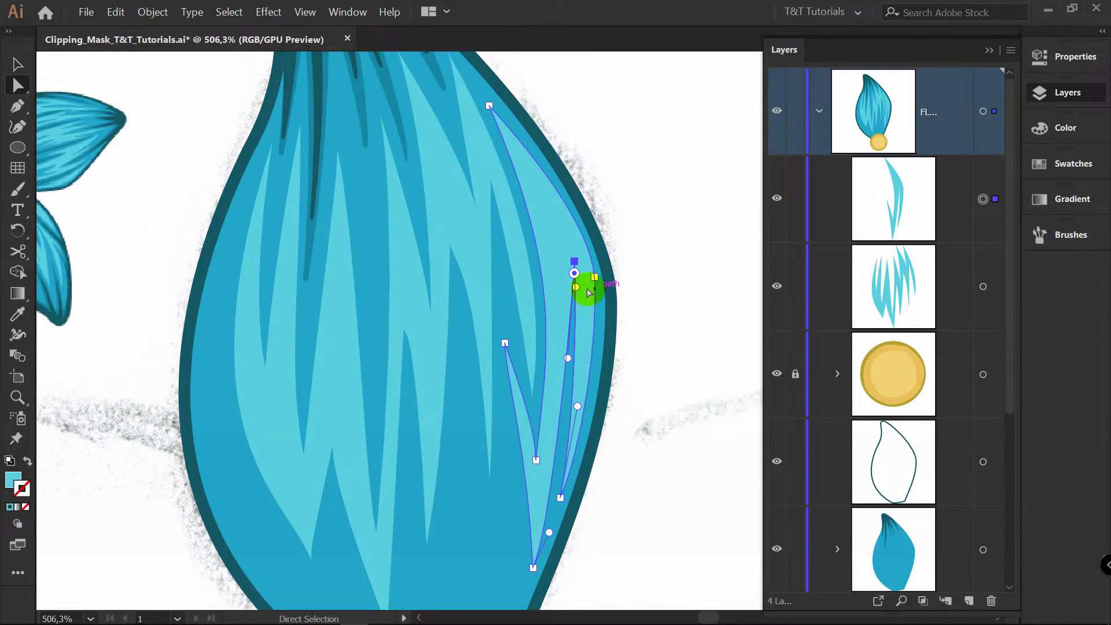
pyautogui.moveTo(587, 286)
pyautogui.mouseDown()
pyautogui.moveTo(578, 292)
pyautogui.moveTo(575, 258)
pyautogui.mouseUp()
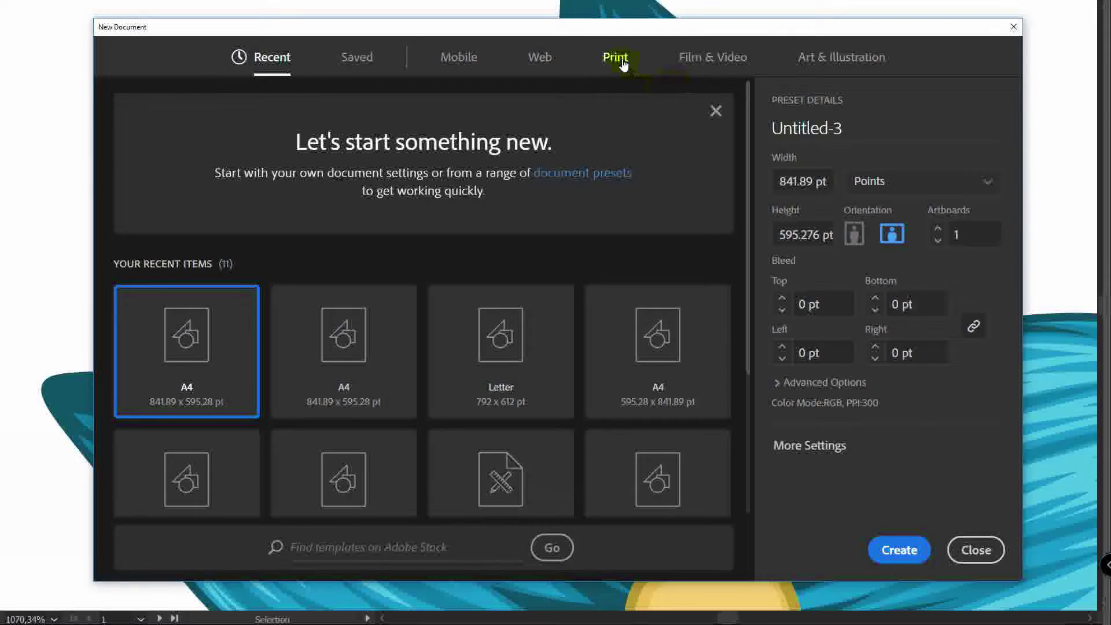
# Create a new document from the A4 print preset in landscape orientation with RGB Color mode.
pyautogui.click(616, 58)
pyautogui.click(317, 208)
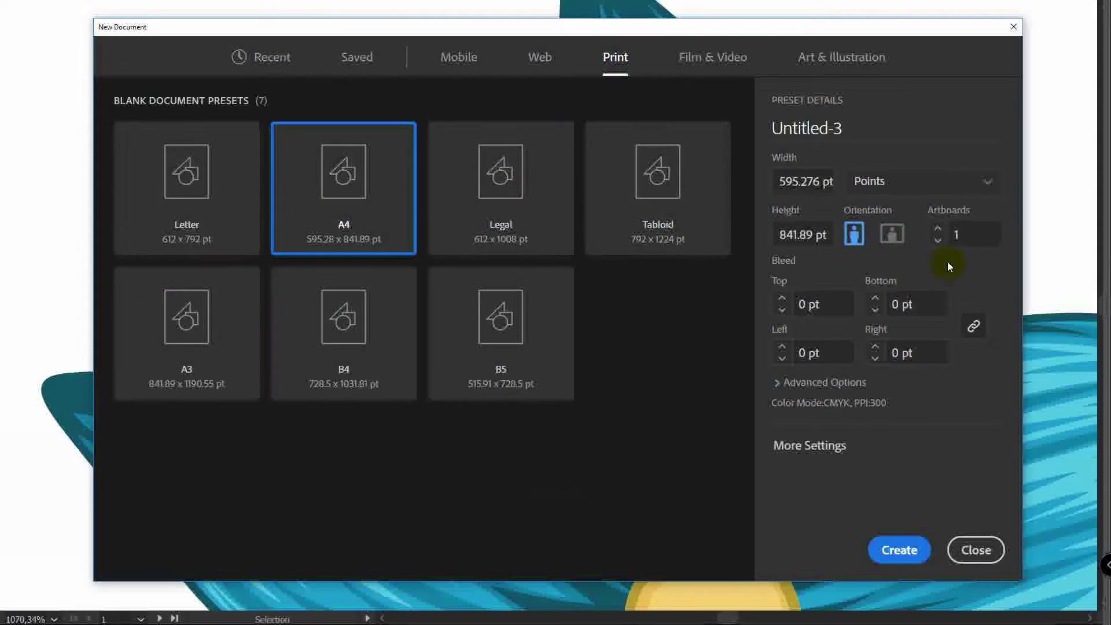
pyautogui.click(892, 235)
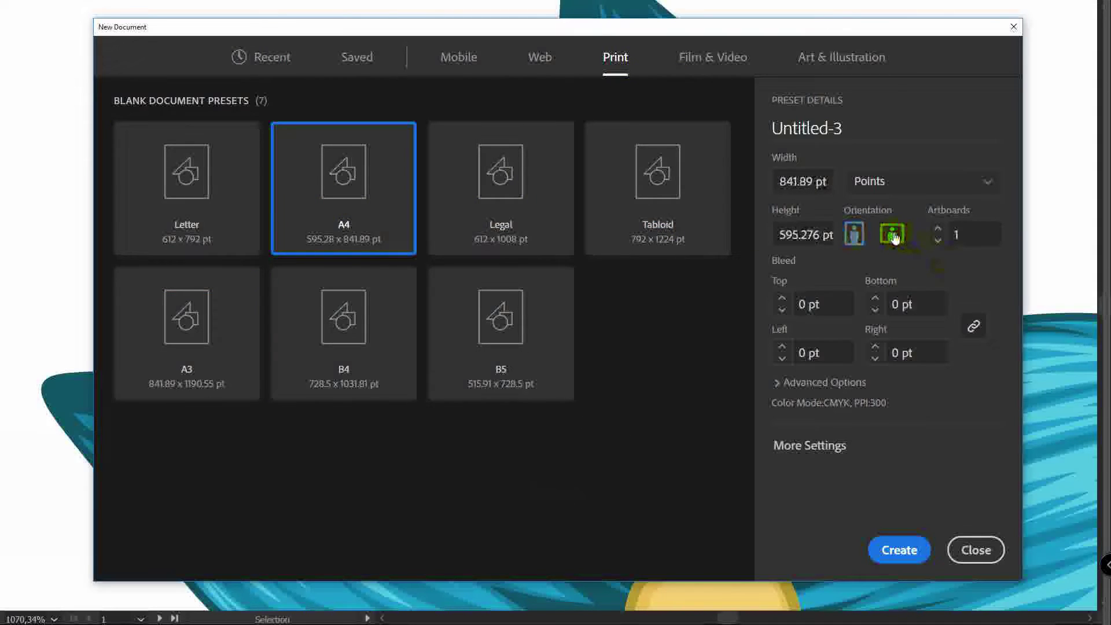
pyautogui.click(830, 384)
pyautogui.click(817, 368)
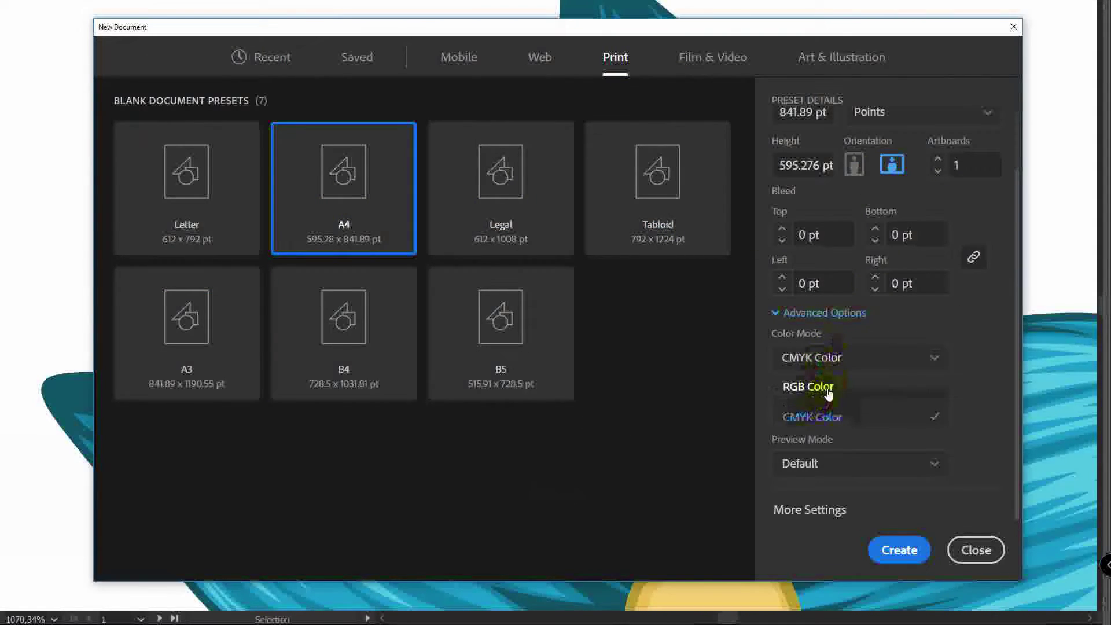
pyautogui.click(823, 385)
pyautogui.click(906, 551)
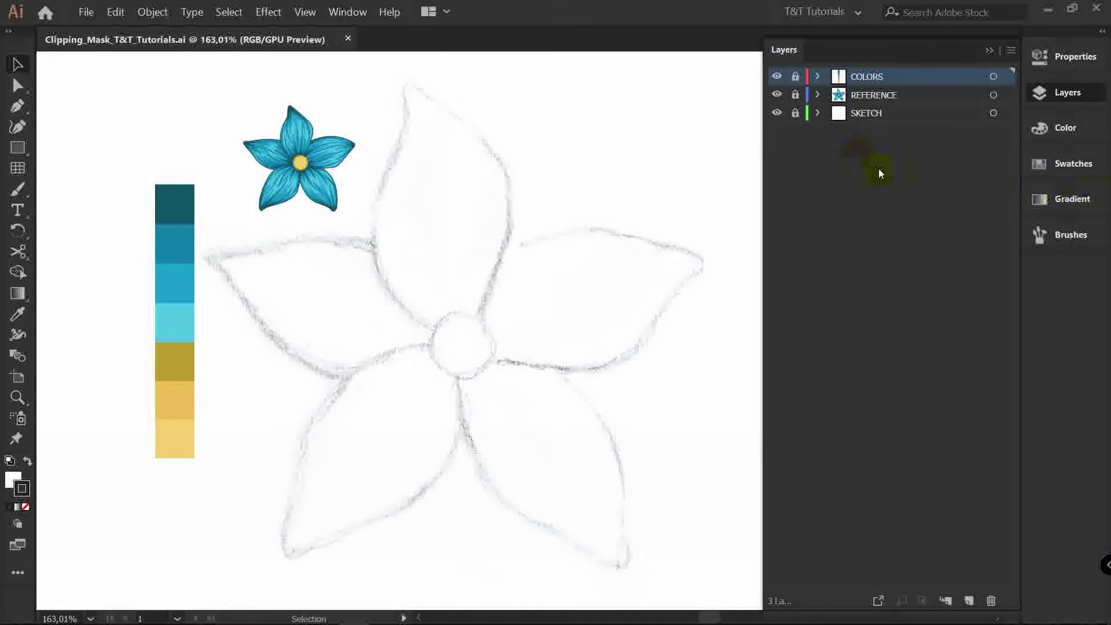
# Delete all default swatches and colour groups from the document.
pyautogui.click(1073, 164)
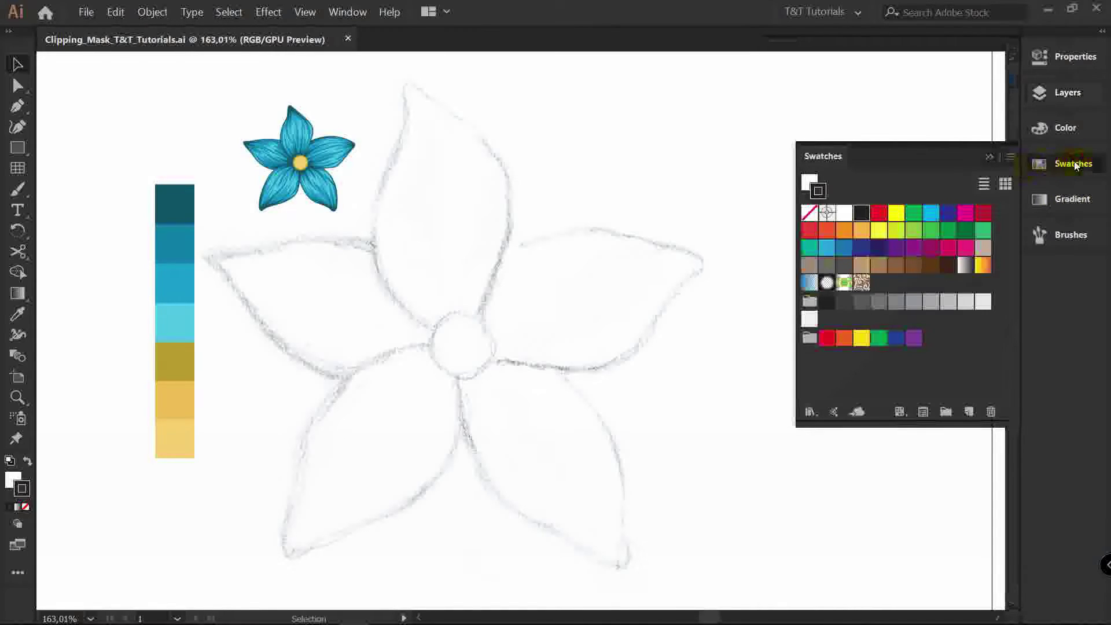
pyautogui.click(915, 337)
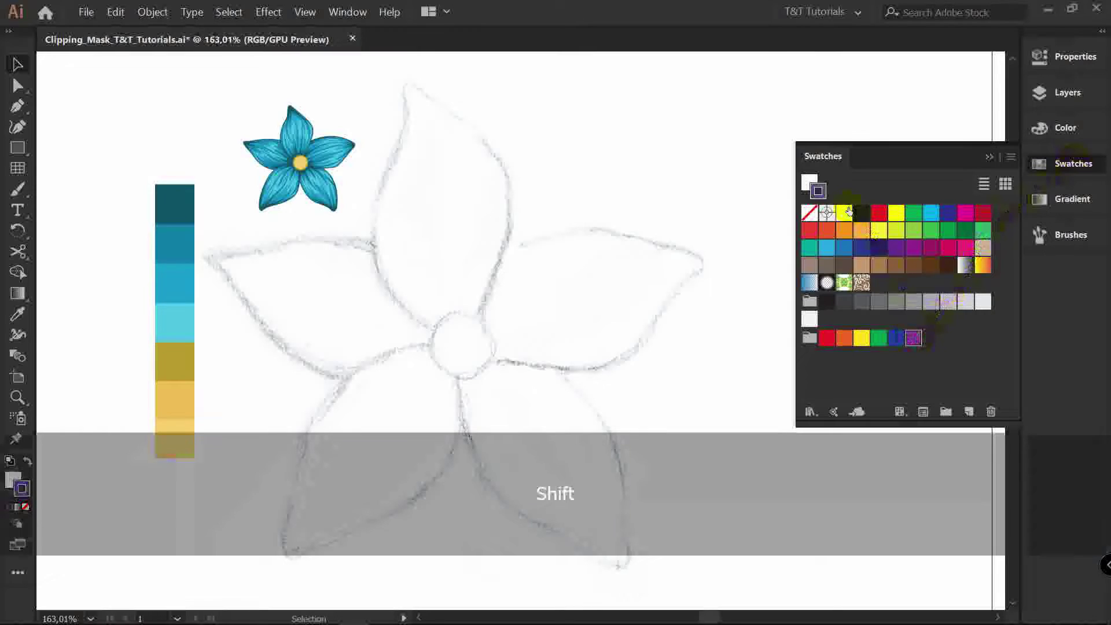
pyautogui.keyDown('shift'); pyautogui.click(846, 214); pyautogui.keyUp('shift')
pyautogui.keyDown('shift'); pyautogui.click(911, 338); pyautogui.keyUp('shift')
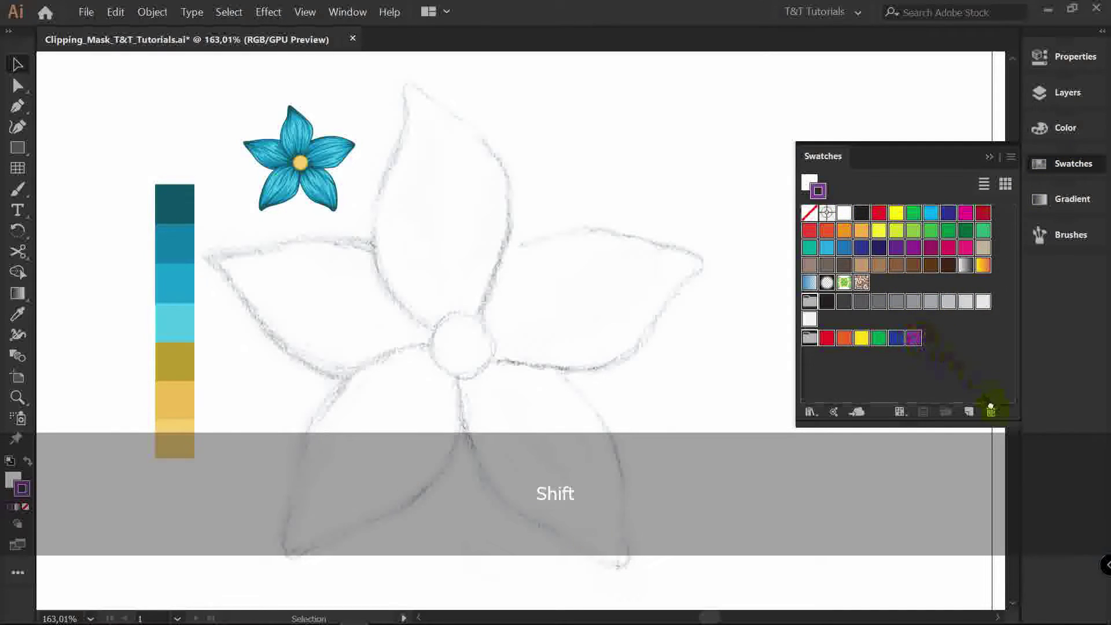
pyautogui.click(991, 411)
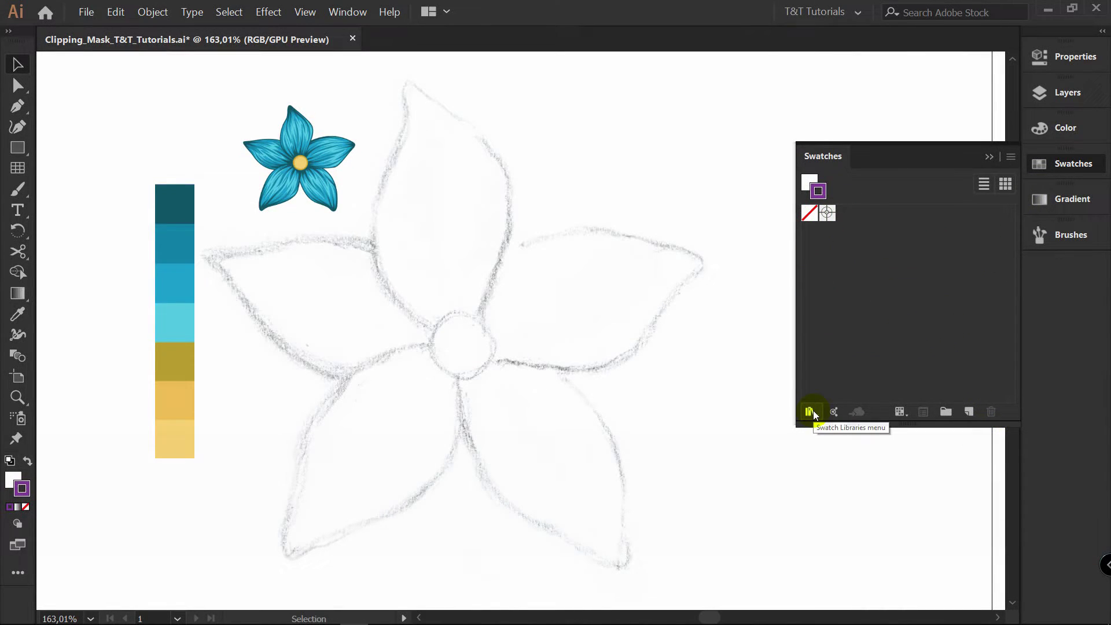
# Load the 3_Flower_Swatches_T&T_Tutorials library and add its colour group to the document swatches.
pyautogui.click(812, 411)
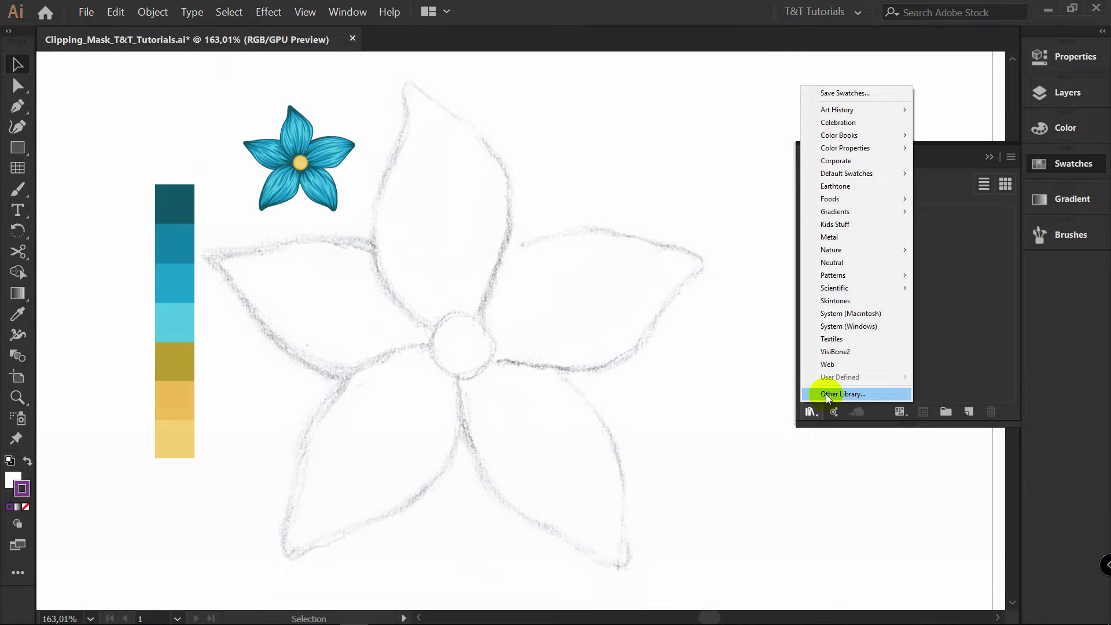
pyautogui.click(863, 392)
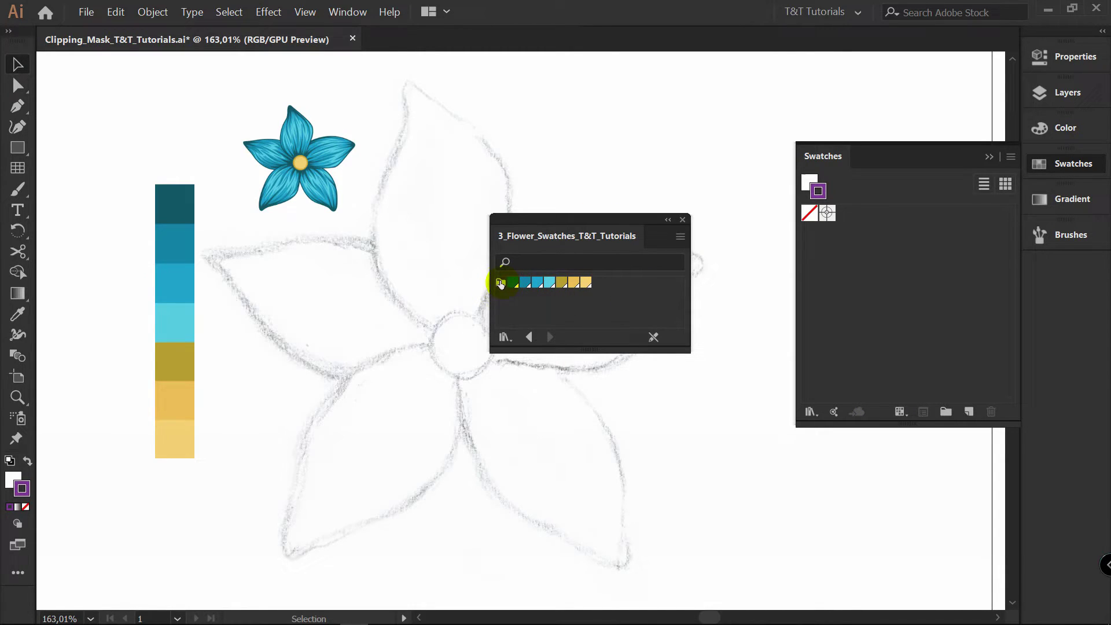
pyautogui.moveTo(500, 282); pyautogui.dragTo(813, 241)
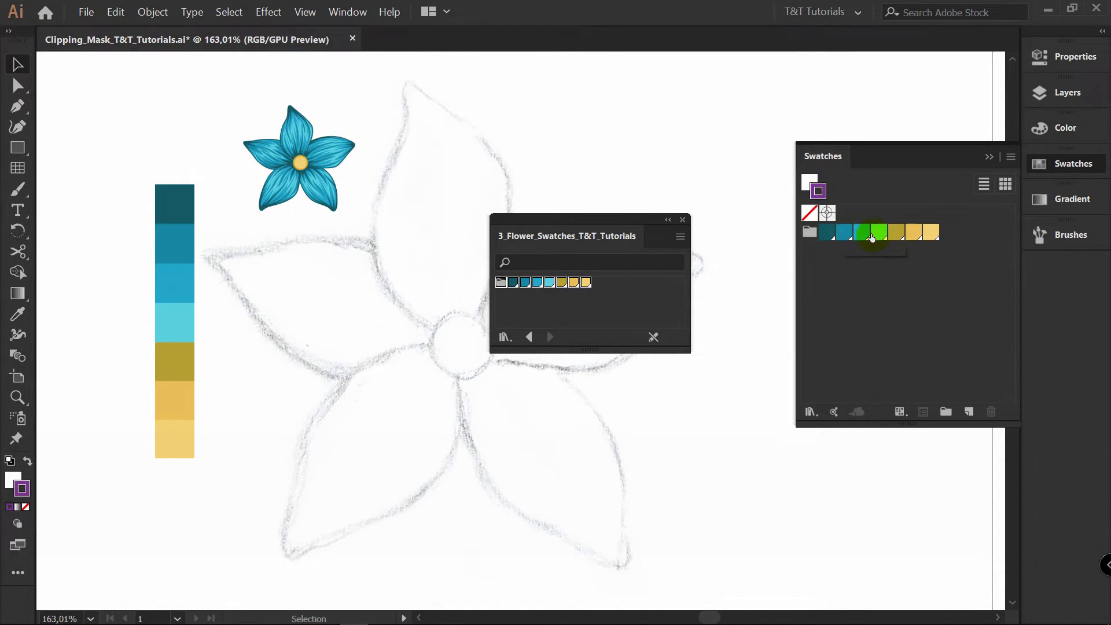
pyautogui.click(683, 220)
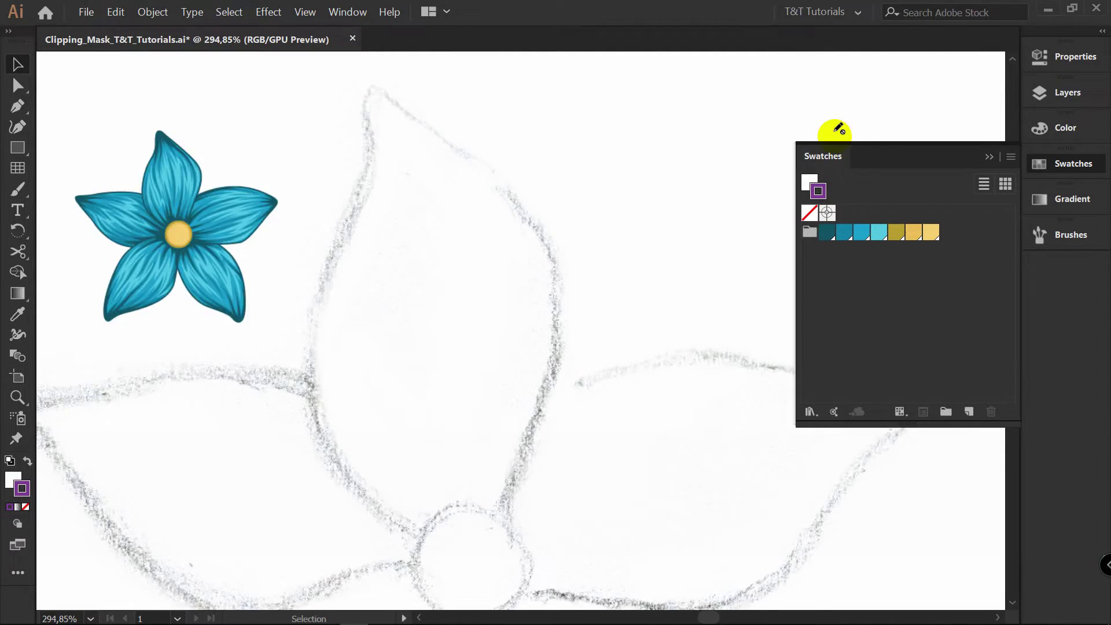
# Create a new layer named FLOWER above the COLORS layer.
pyautogui.click(1069, 94)
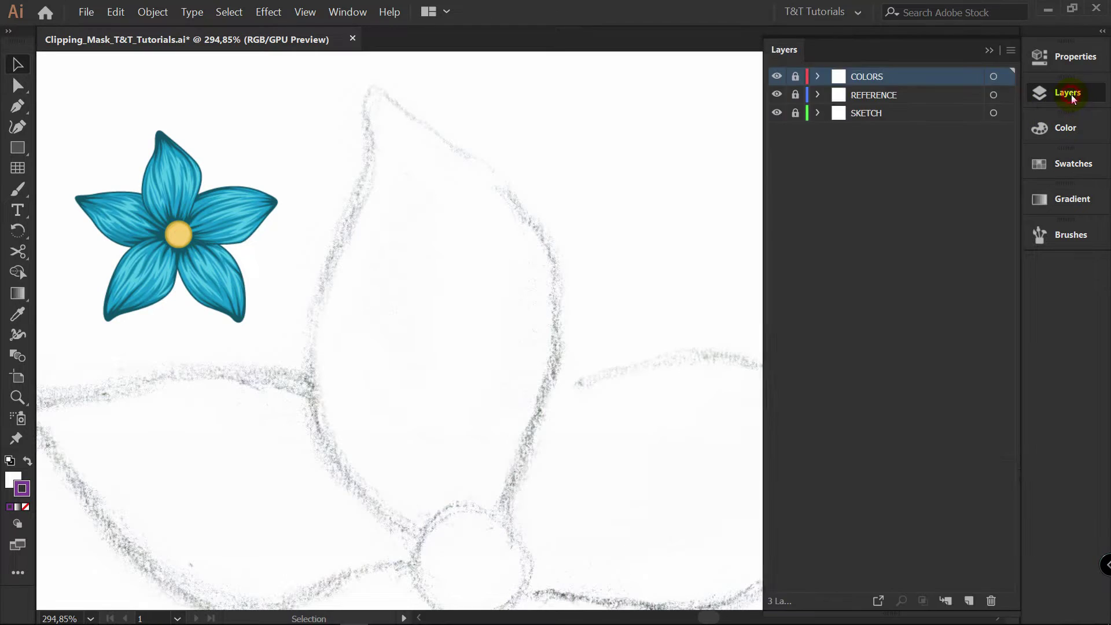
pyautogui.click(970, 600)
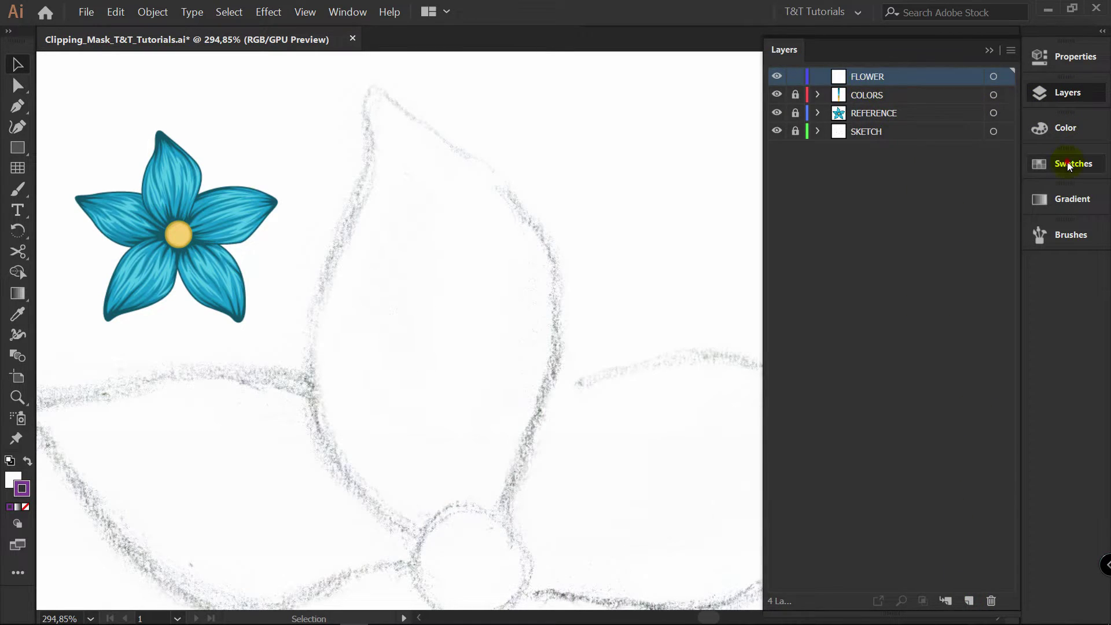
# Draw a circle over the sketched flower centre with the lightest yellow swatch as fill and no stroke.
pyautogui.click(1070, 165)
pyautogui.press('space')
pyautogui.moveTo(522, 307); pyautogui.dragTo(541, 199)
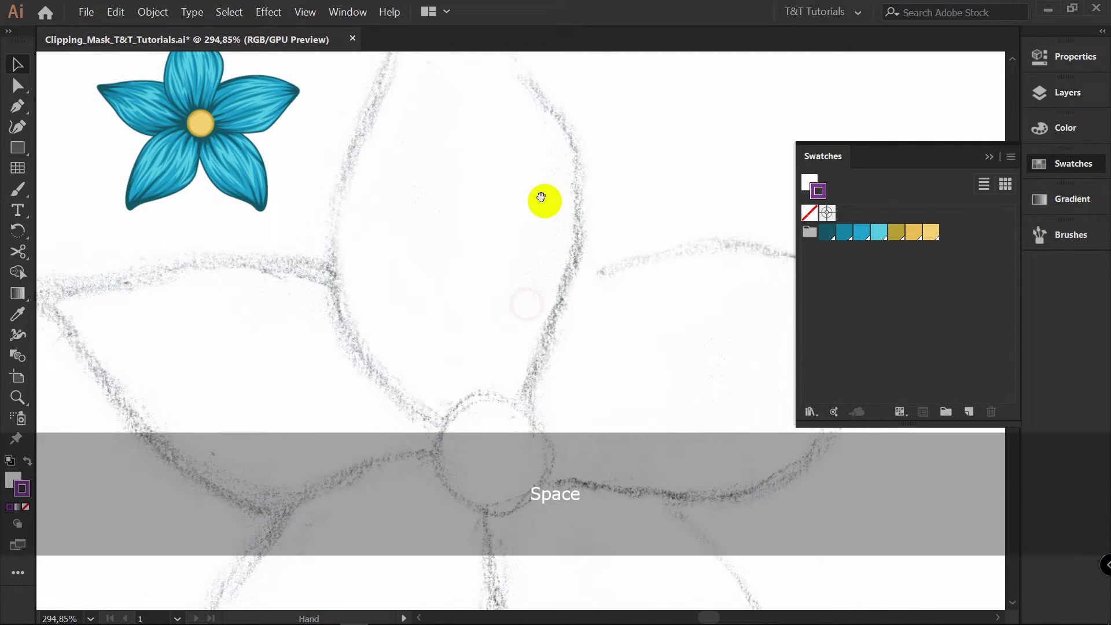
pyautogui.press('l')
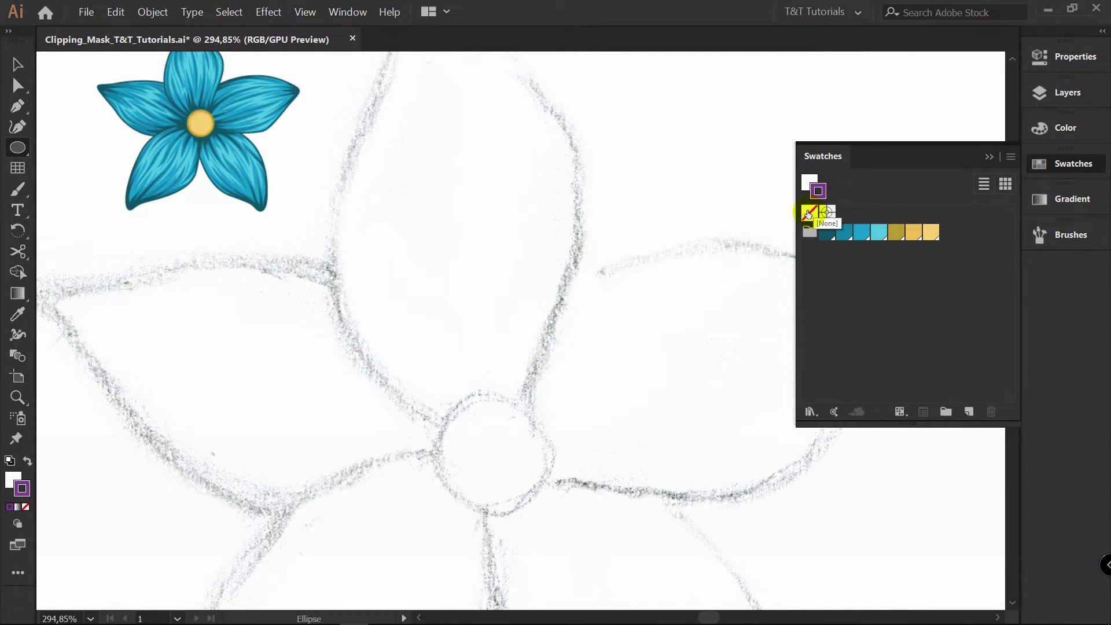
pyautogui.click(808, 214)
pyautogui.click(812, 182)
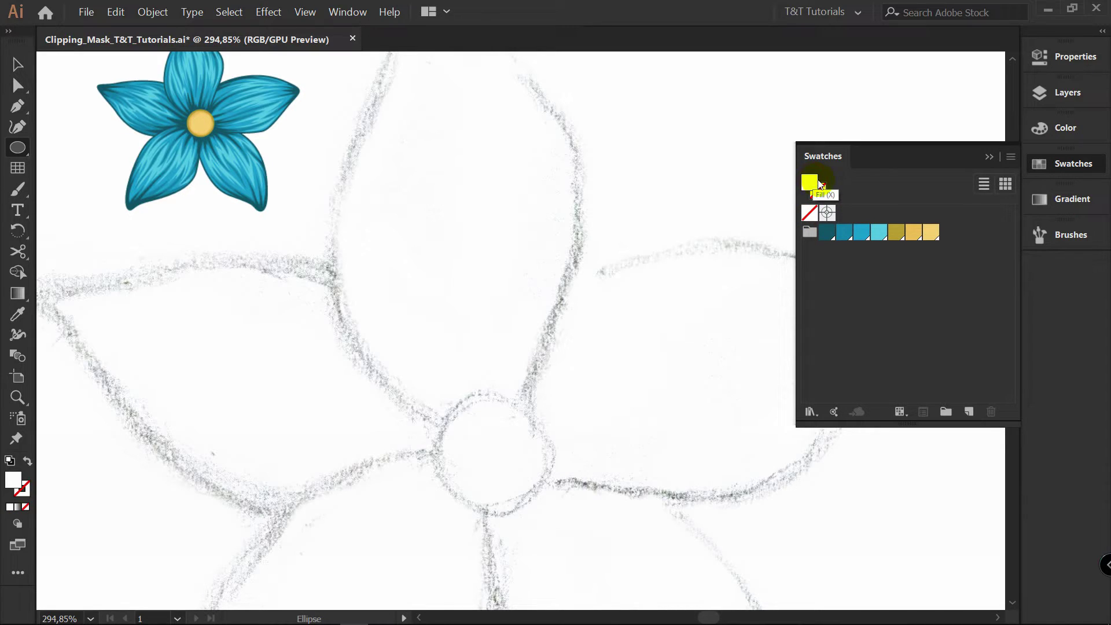
pyautogui.click(932, 232)
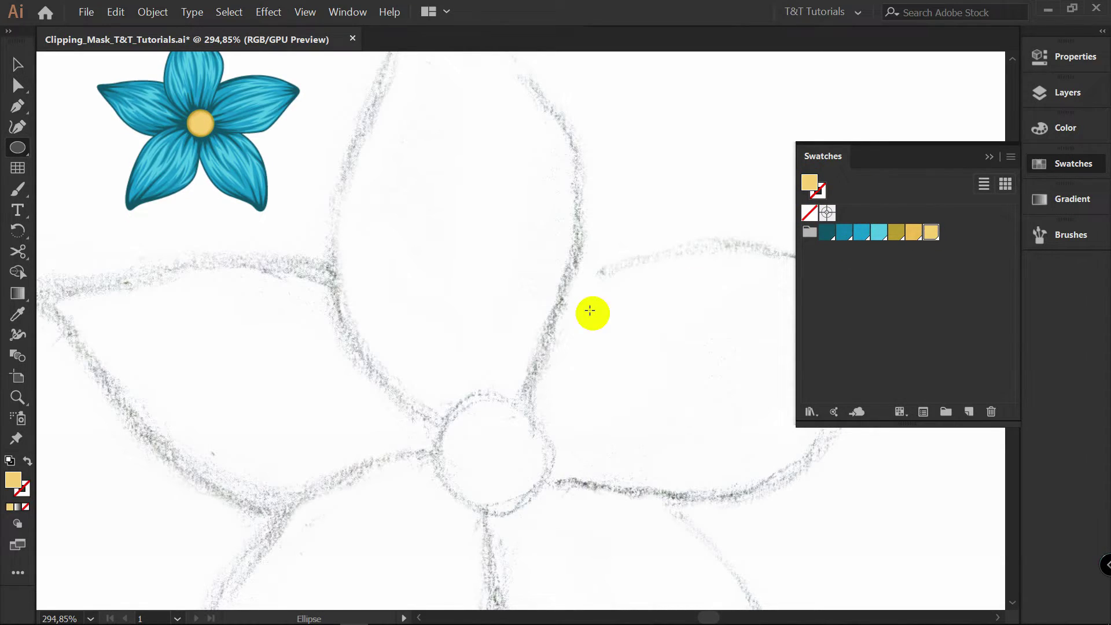
pyautogui.press('l')
pyautogui.moveTo(446, 393); pyautogui.dragTo(547, 495)
pyautogui.press('space')
pyautogui.press('z')
pyautogui.moveTo(503, 466); pyautogui.dragTo(524, 289)
pyautogui.press('space')
pyautogui.press('v')
pyautogui.click(601, 231)
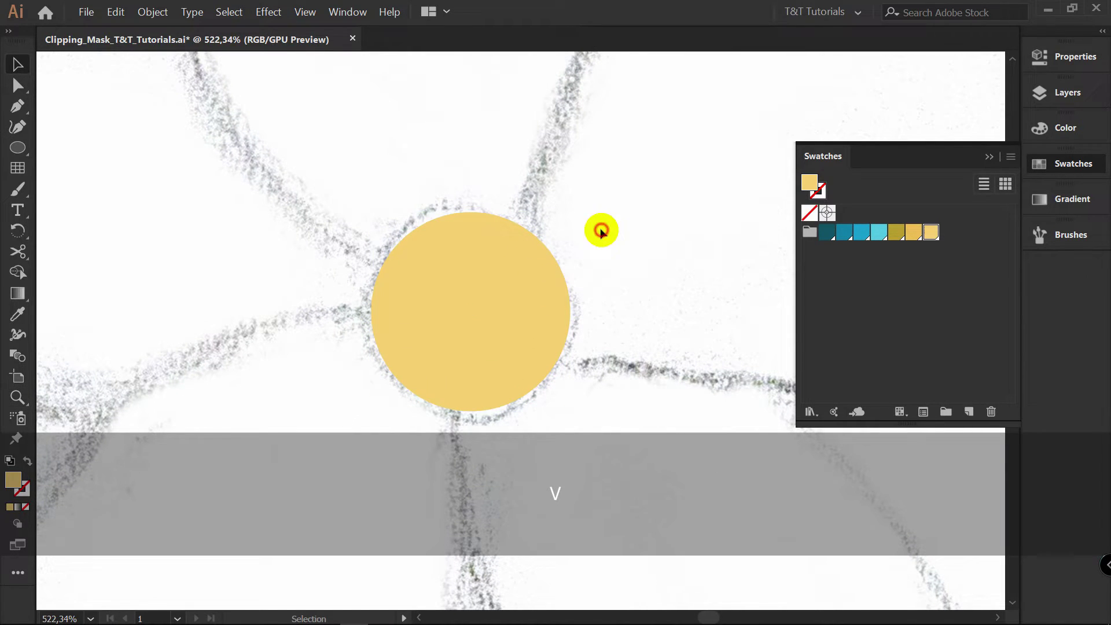
# Paint a thick ring around the circle's edge with the Paintbrush, using the darker yellow-orange swatch as stroke and no fill.
pyautogui.click(912, 233)
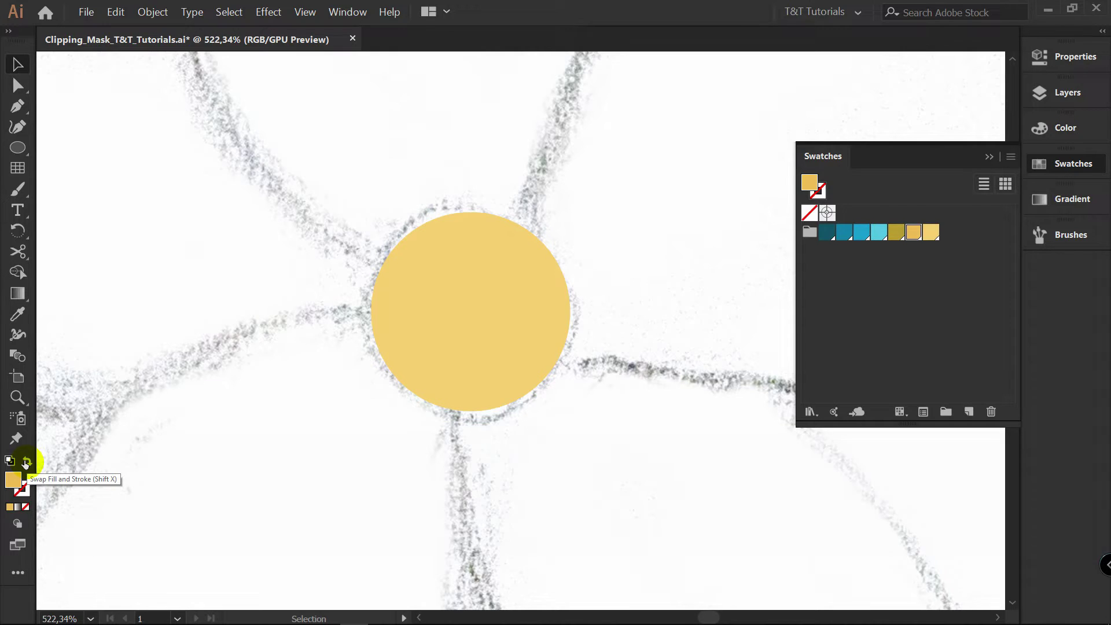
pyautogui.click(26, 462)
pyautogui.press('b')
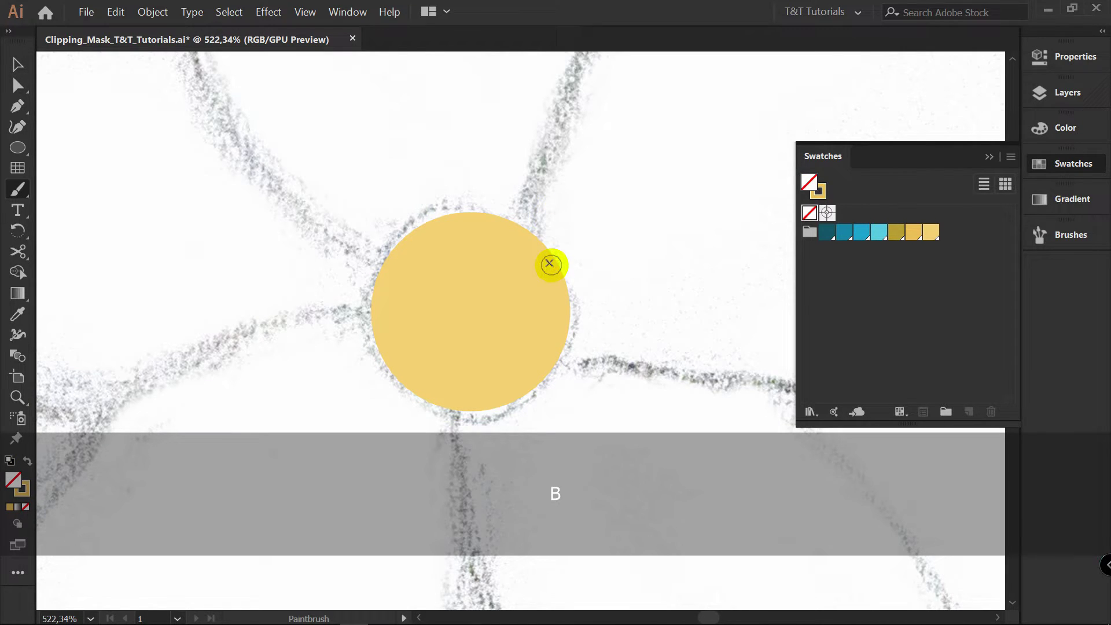
pyautogui.press(']')
pyautogui.press('[')
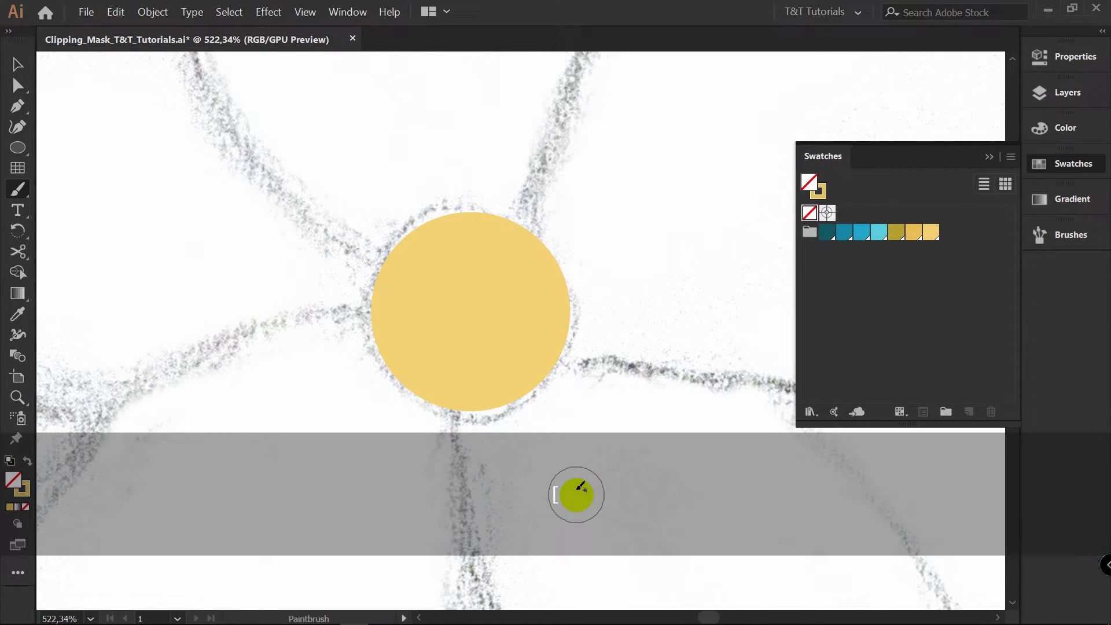
pyautogui.moveTo(526, 231)
pyautogui.mouseDown()
pyautogui.moveTo(417, 223)
pyautogui.moveTo(387, 272)
pyautogui.moveTo(384, 334)
pyautogui.moveTo(437, 392)
pyautogui.moveTo(526, 376)
pyautogui.moveTo(572, 307)
pyautogui.moveTo(551, 246)
pyautogui.moveTo(476, 212)
pyautogui.mouseUp()
pyautogui.press('v')
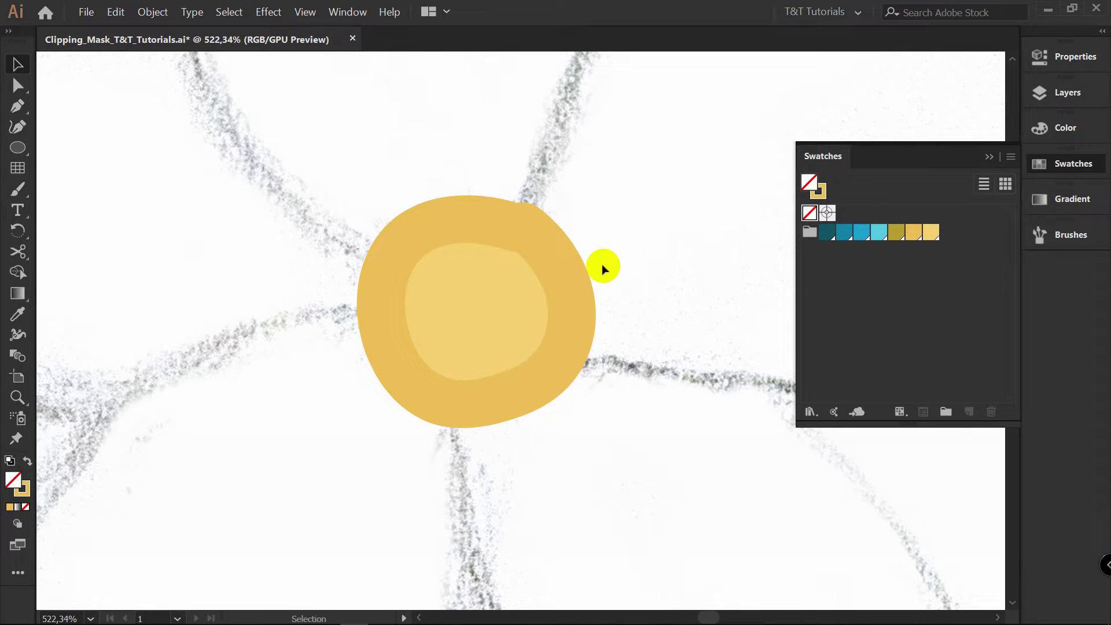
# Bring the light yellow circle to the front of the painted yellow-orange ring in the FLOWER layer.
pyautogui.click(478, 284)
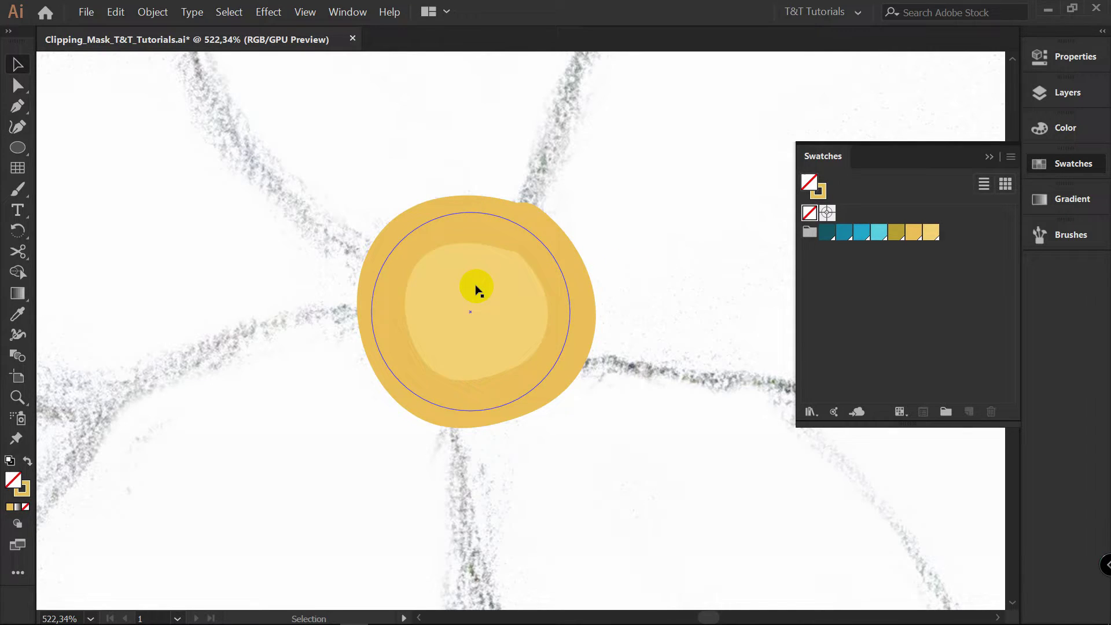
pyautogui.keyDown('shift'); pyautogui.click(536, 287); pyautogui.keyUp('shift')
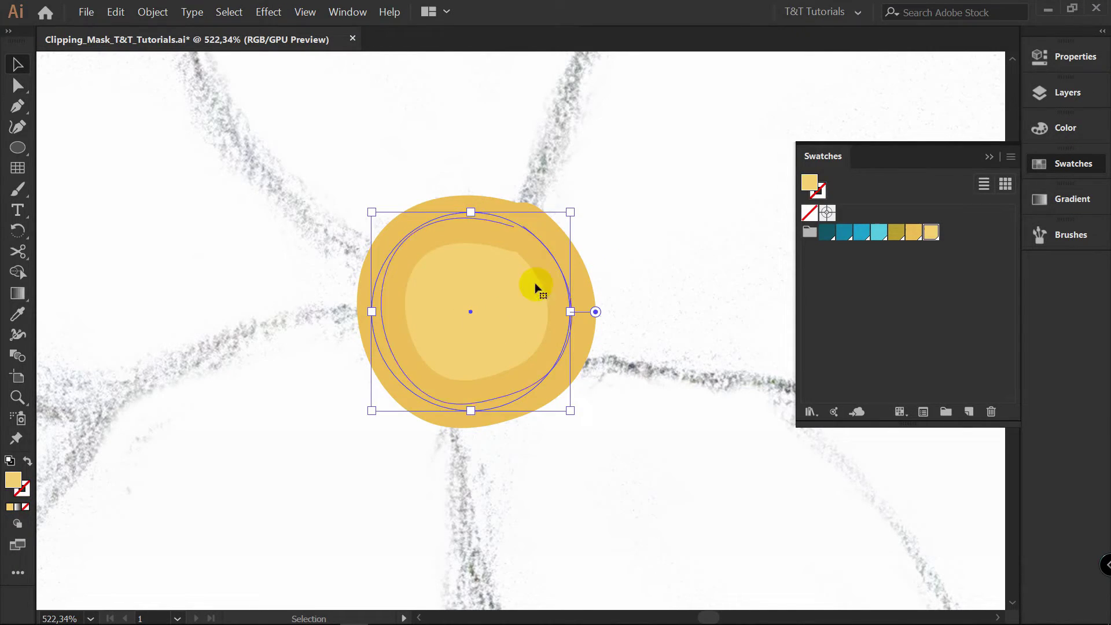
pyautogui.keyDown('shift'); pyautogui.click(500, 288); pyautogui.keyUp('shift')
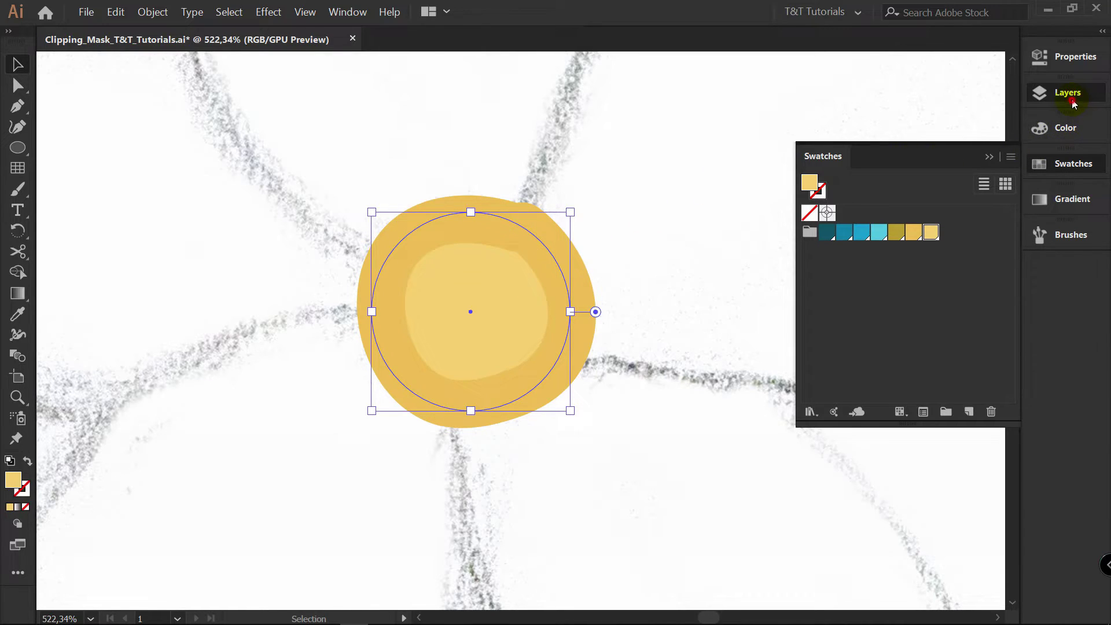
pyautogui.click(1048, 94)
pyautogui.click(818, 77)
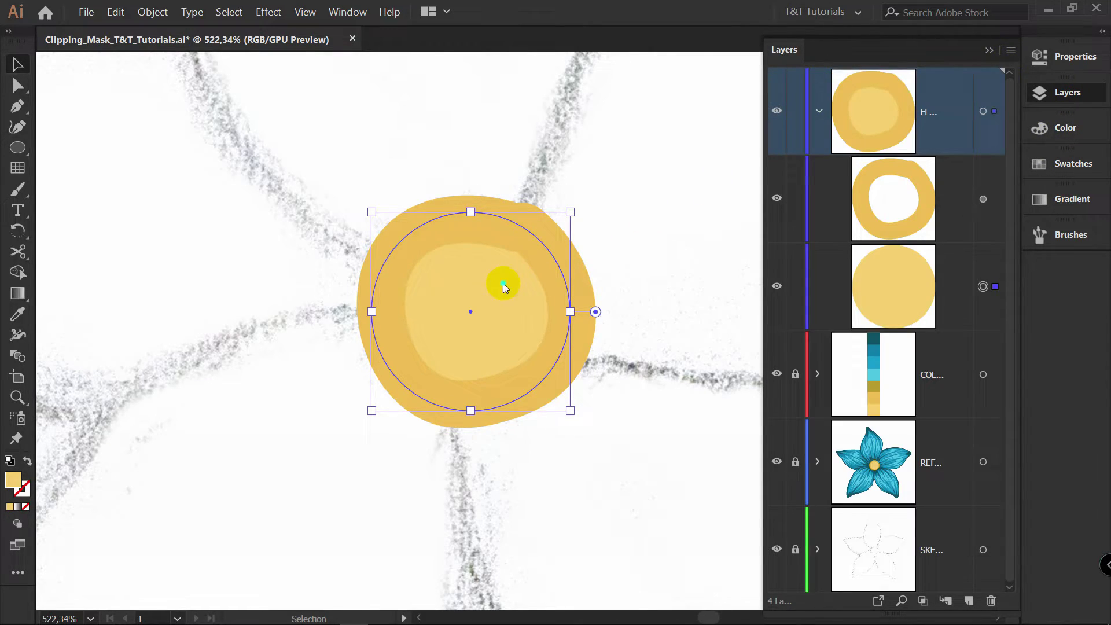
pyautogui.rightClick(502, 283)
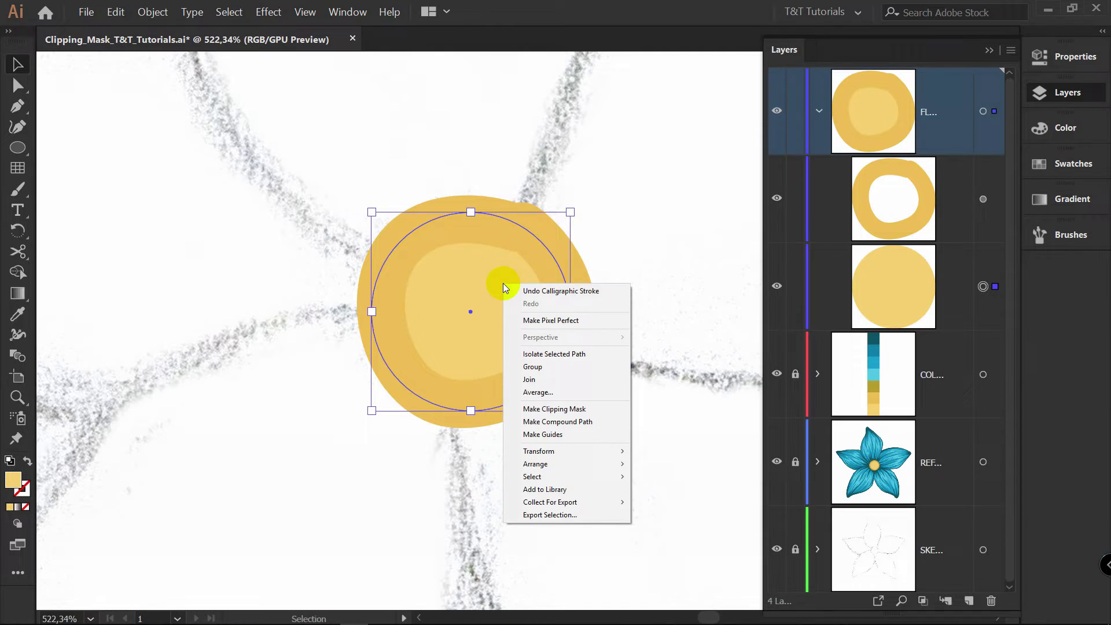
pyautogui.click(564, 466)
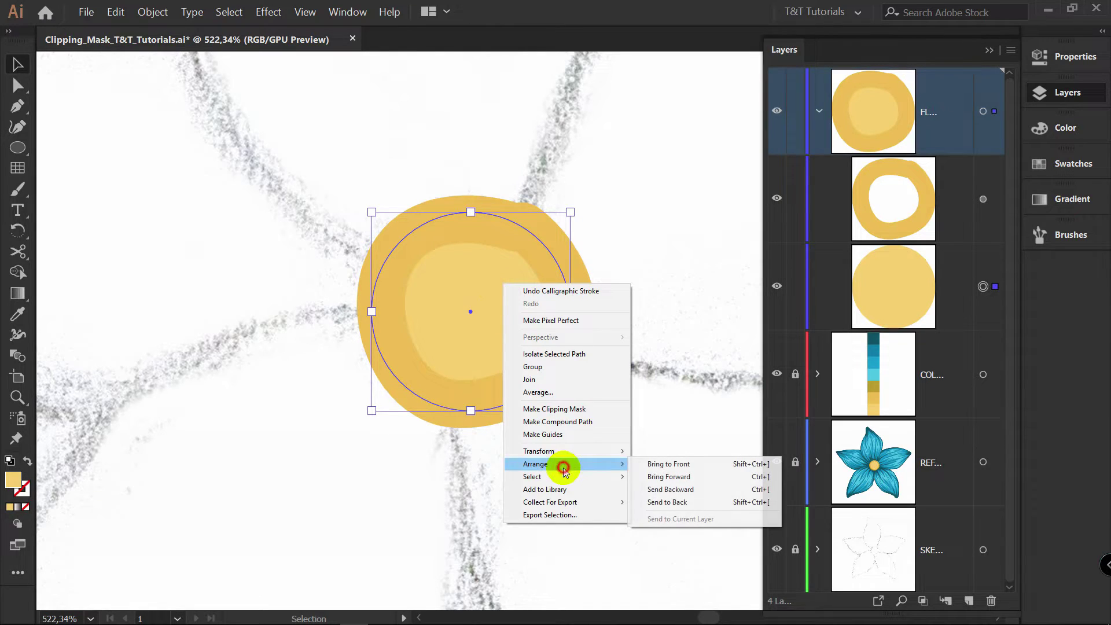
pyautogui.click(668, 464)
# Make a clipping mask from the circle and the yellow-orange ring.
pyautogui.moveTo(689, 182); pyautogui.dragTo(460, 422)
pyautogui.rightClick(515, 303)
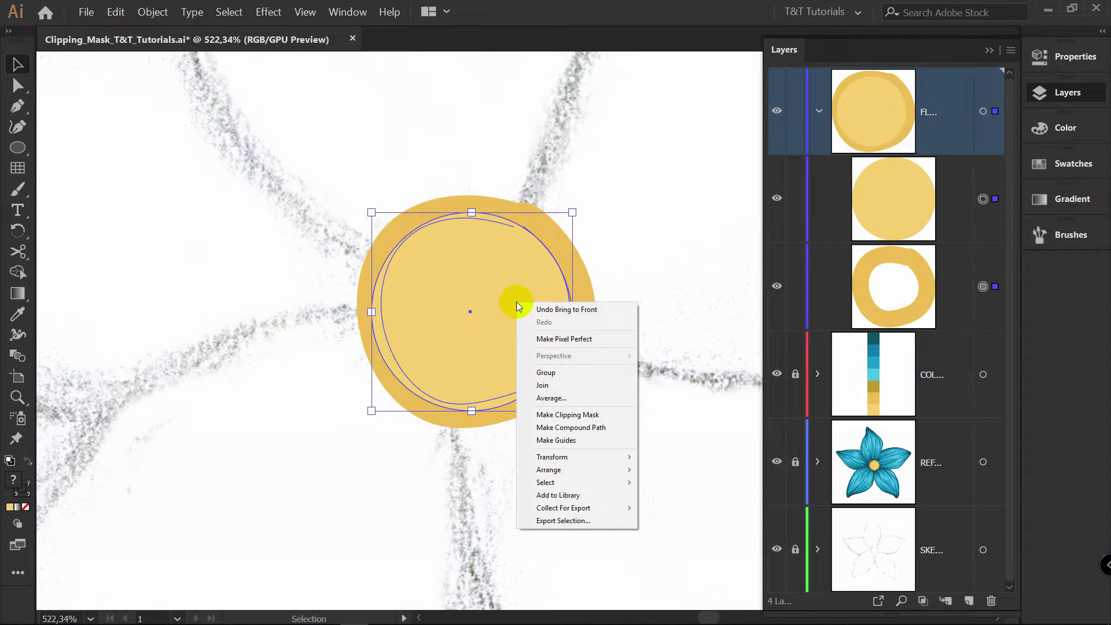
pyautogui.click(591, 418)
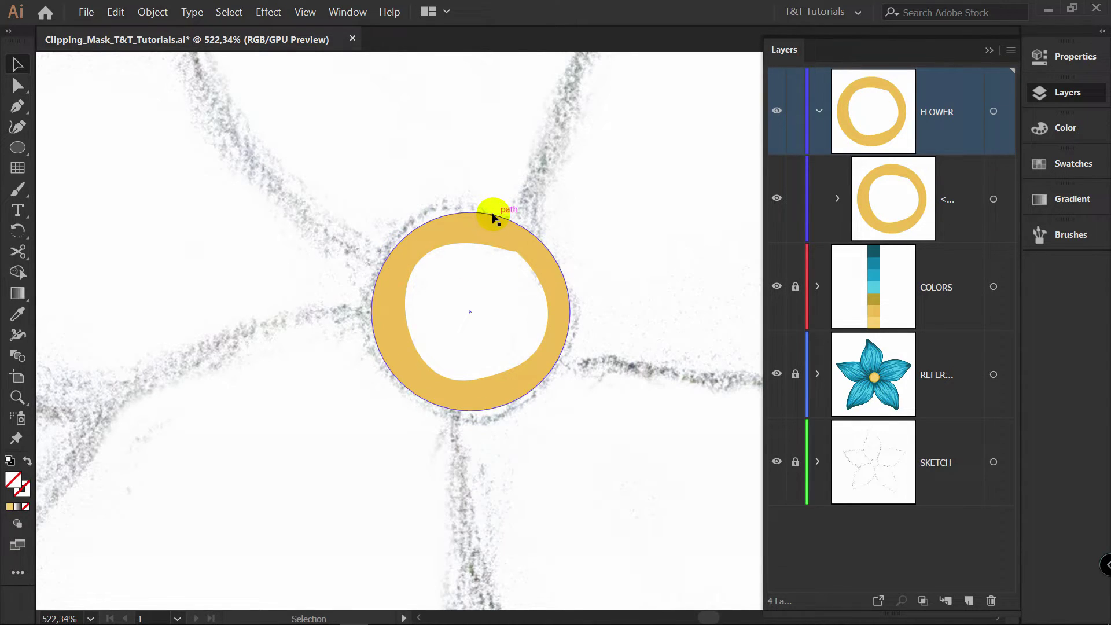
# Fill the clipping circle inside the clip group with the lightest yellow swatch.
pyautogui.click(538, 236)
pyautogui.click(538, 236)
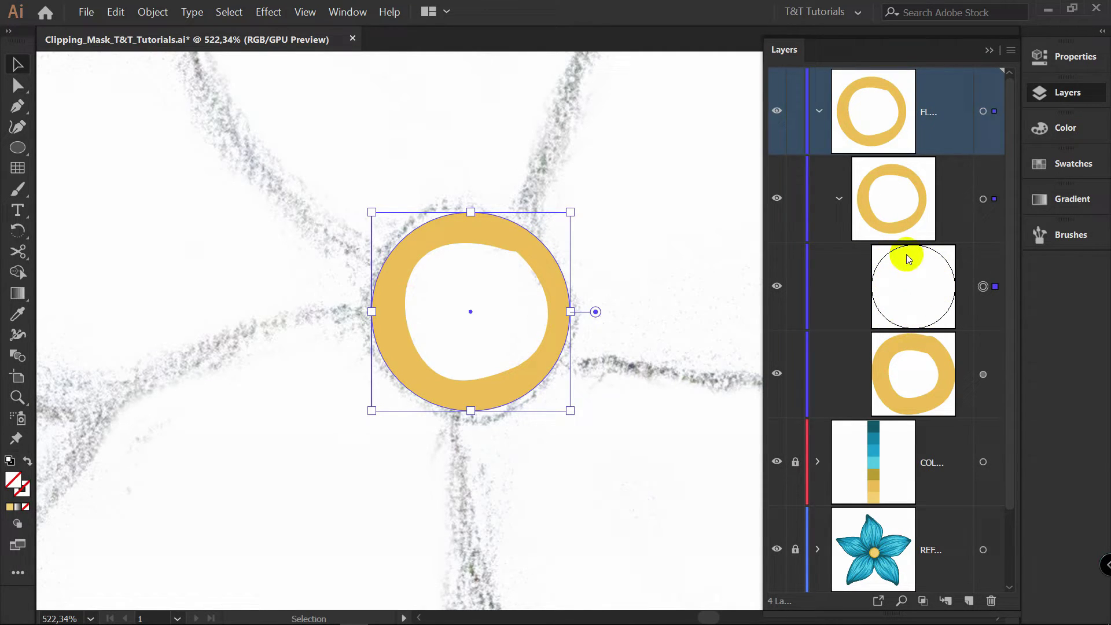
pyautogui.click(1073, 165)
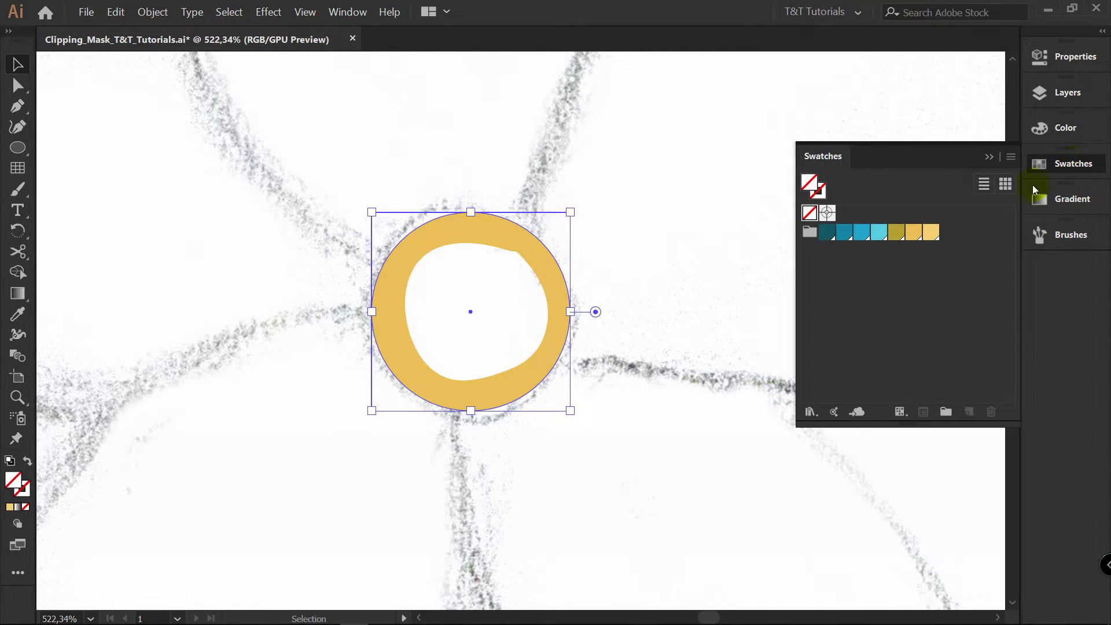
pyautogui.click(932, 234)
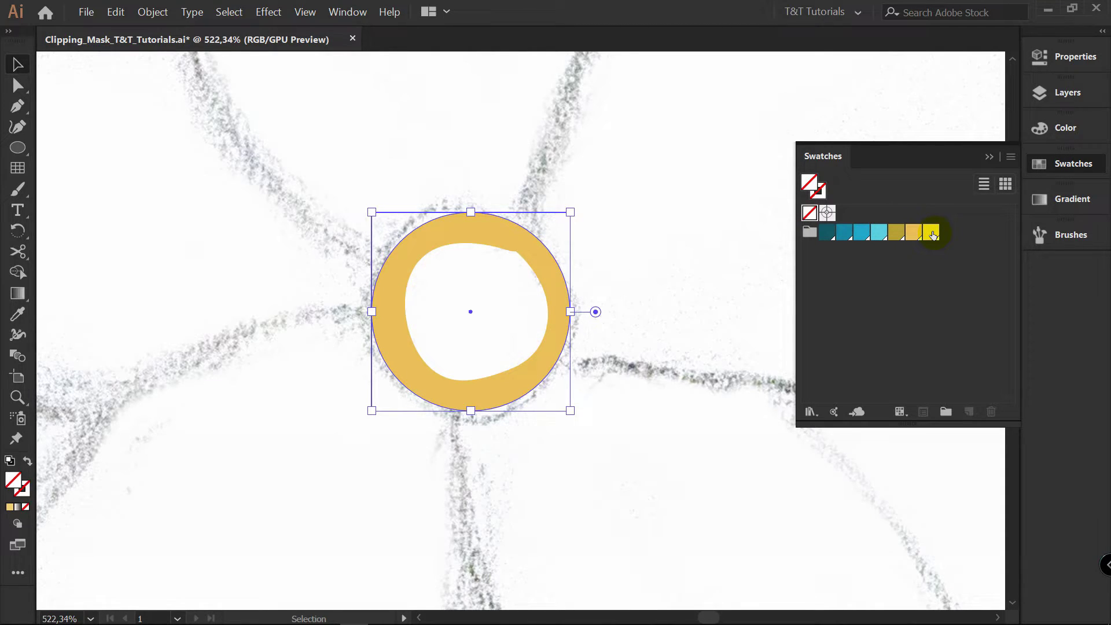
pyautogui.click(933, 234)
pyautogui.click(1067, 92)
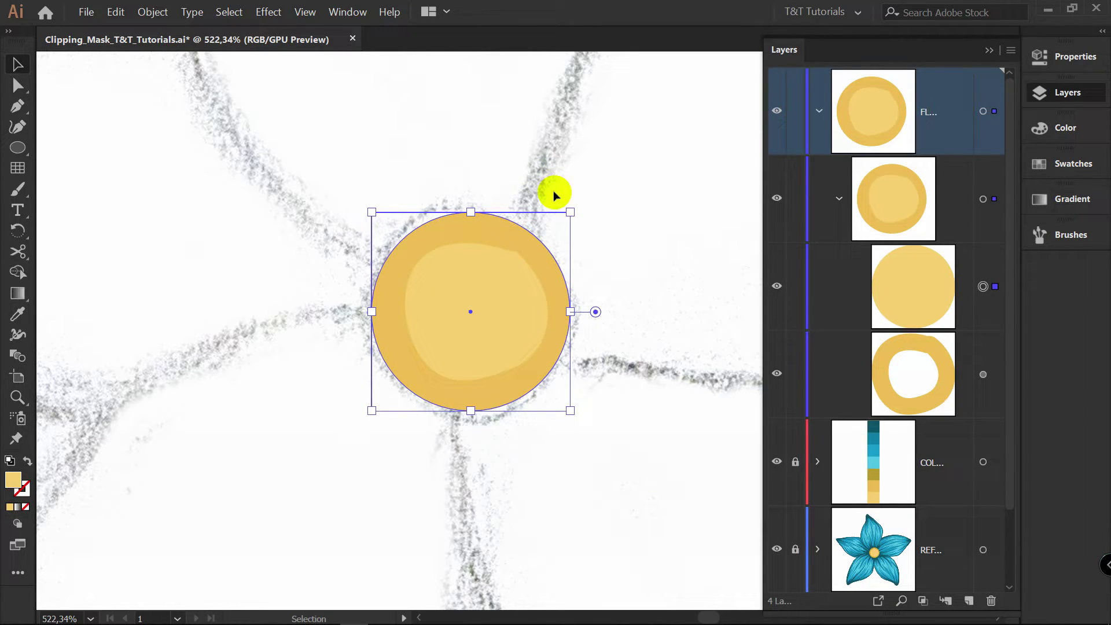
# Reshape the yellow-orange ring with Direct Selection, moving its anchor points closer to the clipping circle's edge all around.
pyautogui.press('a')
pyautogui.click(514, 226)
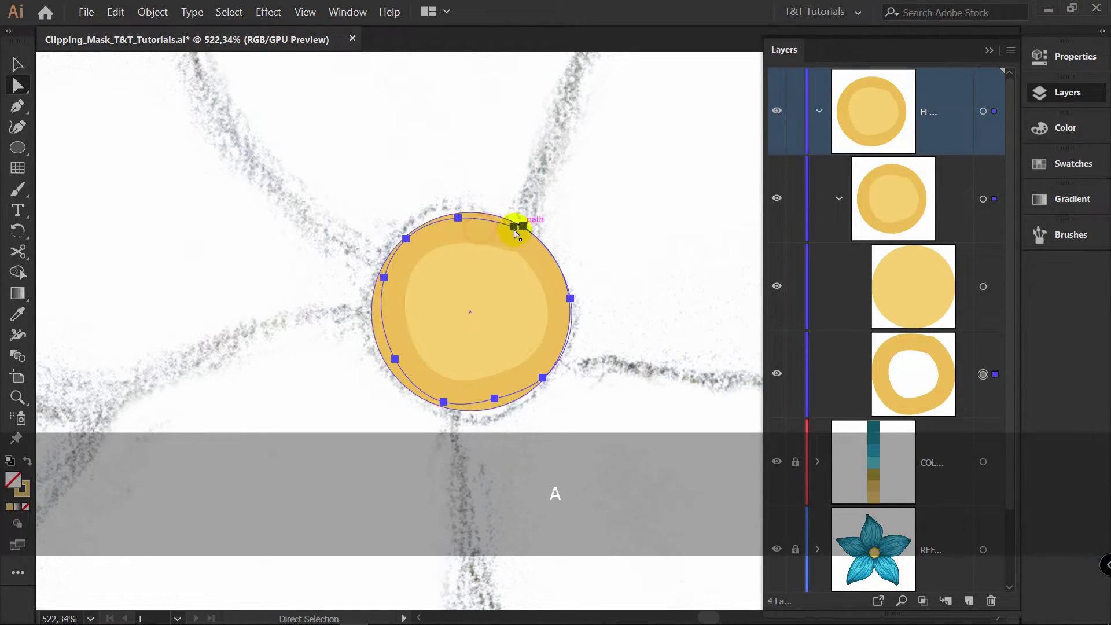
pyautogui.moveTo(513, 228)
pyautogui.mouseDown()
pyautogui.moveTo(508, 218)
pyautogui.moveTo(510, 228)
pyautogui.mouseUp()
pyautogui.moveTo(407, 244); pyautogui.dragTo(404, 242)
pyautogui.moveTo(385, 283); pyautogui.dragTo(391, 292)
pyautogui.moveTo(391, 291)
pyautogui.mouseDown()
pyautogui.moveTo(382, 289)
pyautogui.moveTo(393, 290)
pyautogui.mouseUp()
pyautogui.moveTo(391, 290); pyautogui.dragTo(377, 289)
pyautogui.moveTo(394, 361)
pyautogui.mouseDown()
pyautogui.moveTo(375, 376)
pyautogui.moveTo(427, 330)
pyautogui.moveTo(372, 377)
pyautogui.moveTo(390, 362)
pyautogui.mouseUp()
pyautogui.moveTo(442, 402); pyautogui.dragTo(497, 407)
pyautogui.moveTo(550, 379); pyautogui.dragTo(541, 375)
pyautogui.moveTo(568, 299); pyautogui.dragTo(560, 294)
pyautogui.moveTo(521, 226); pyautogui.dragTo(456, 212)
pyautogui.moveTo(456, 212); pyautogui.dragTo(515, 217)
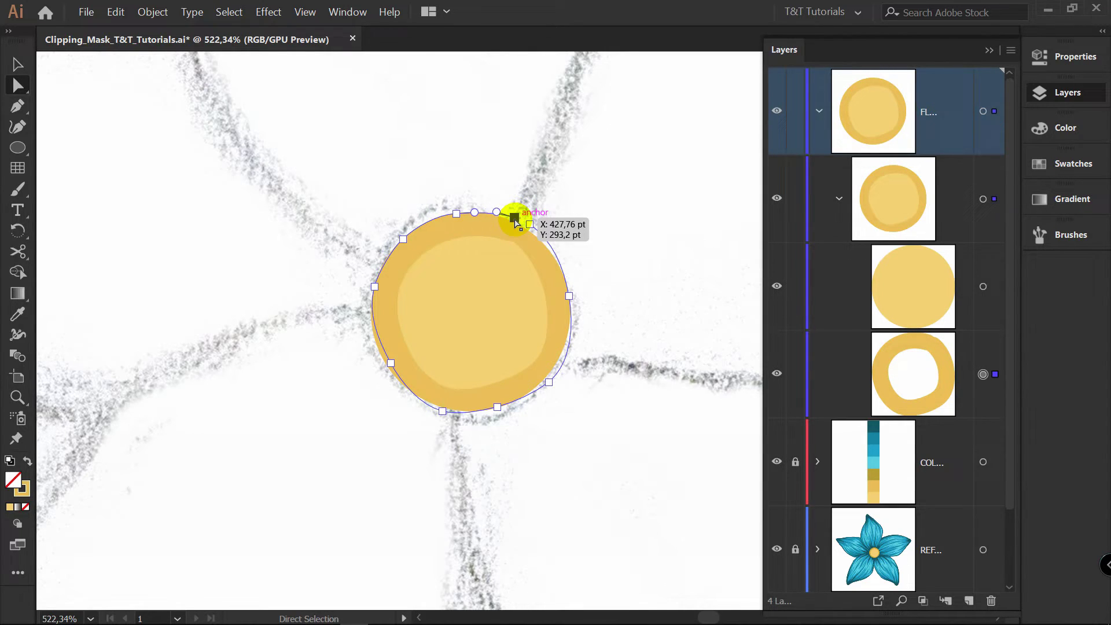
pyautogui.moveTo(517, 221); pyautogui.dragTo(517, 221)
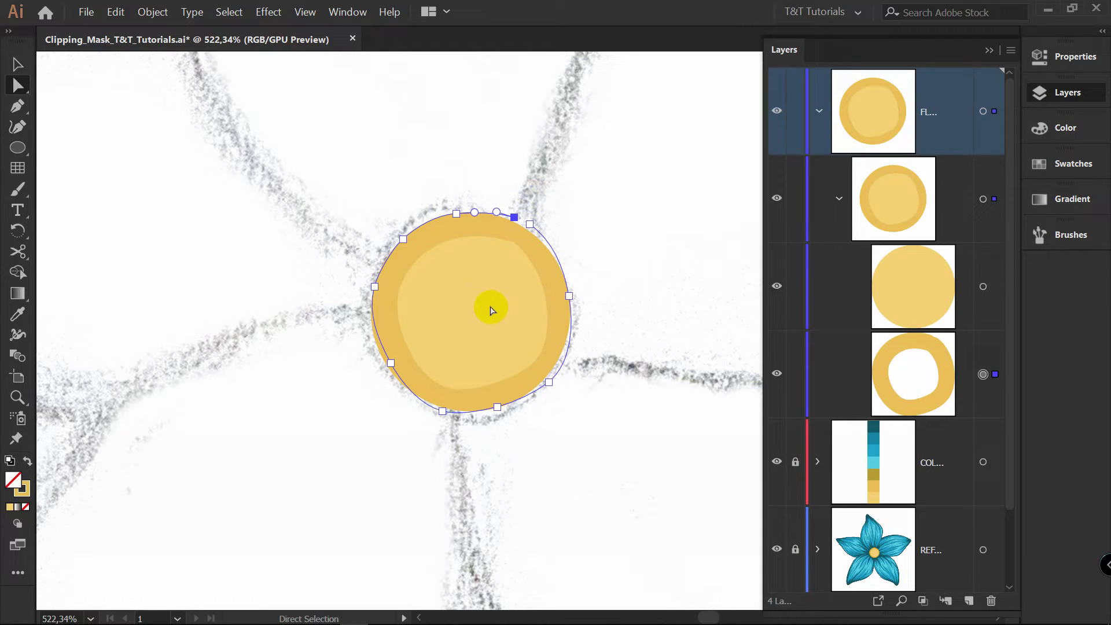
pyautogui.click(618, 249)
# Isolate the clip group and paint an olive ring around the circle's edge with an enlarged Paintbrush.
pyautogui.press('v')
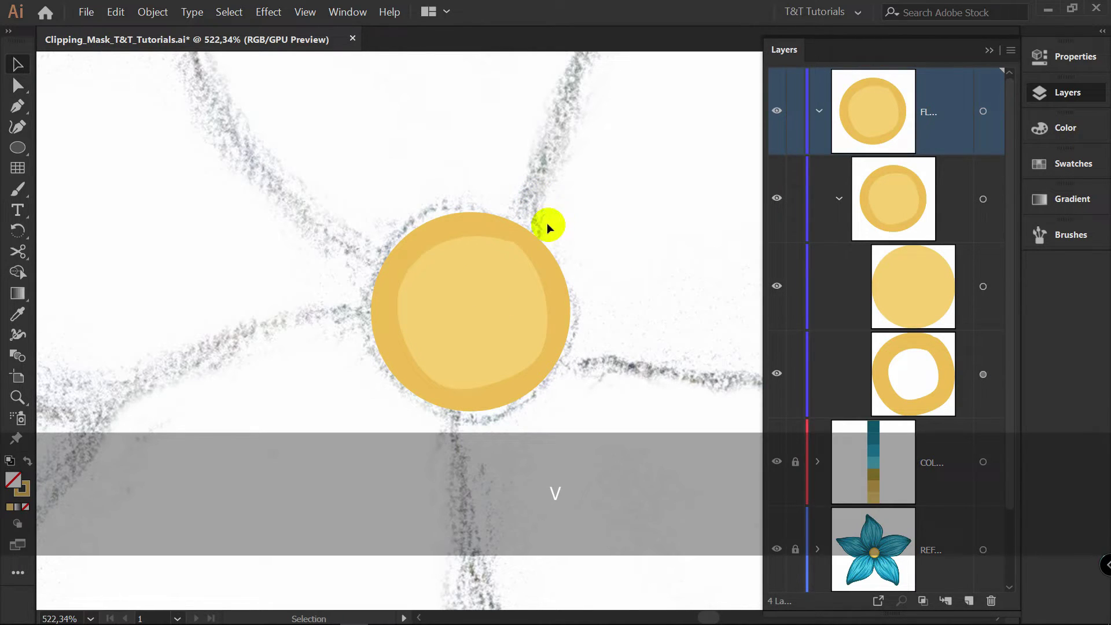
pyautogui.doubleClick(539, 251)
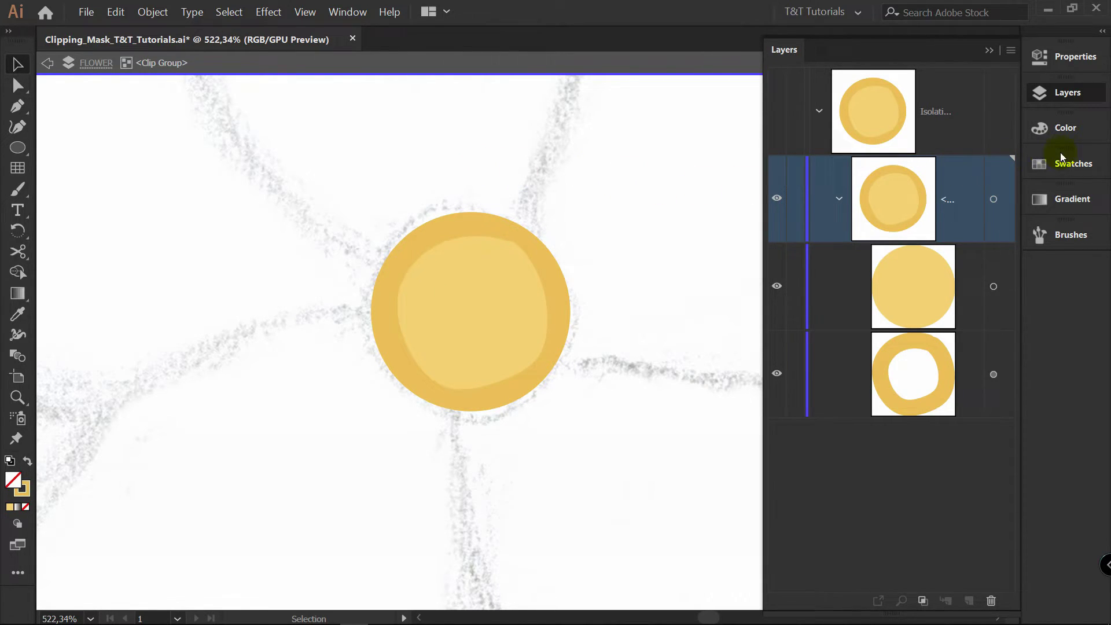
pyautogui.click(1076, 163)
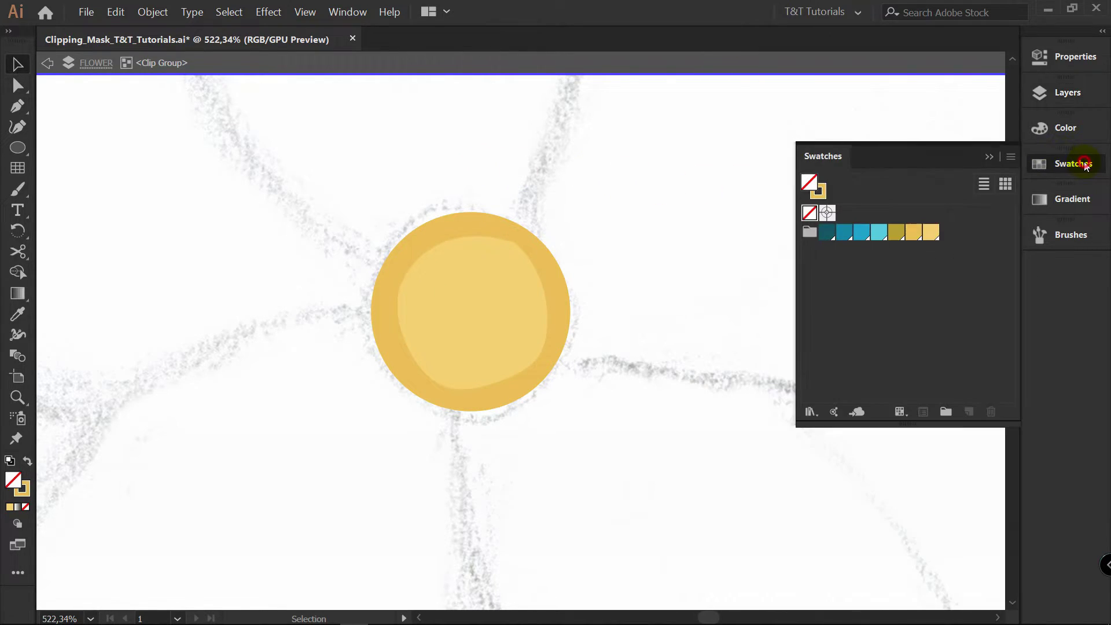
pyautogui.click(893, 233)
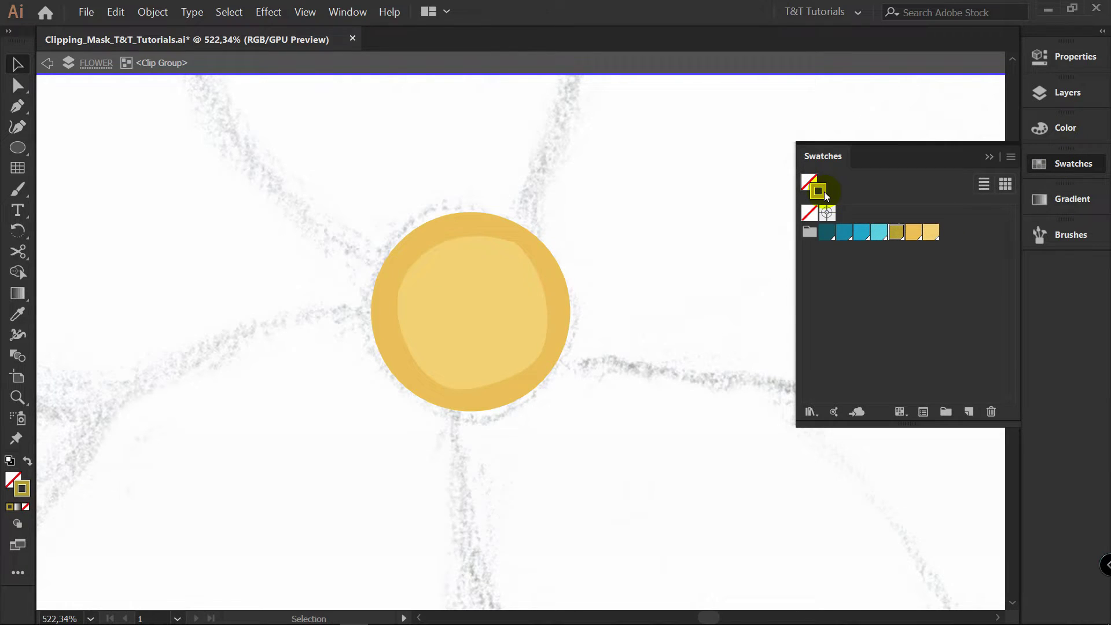
pyautogui.click(1067, 92)
pyautogui.press('b')
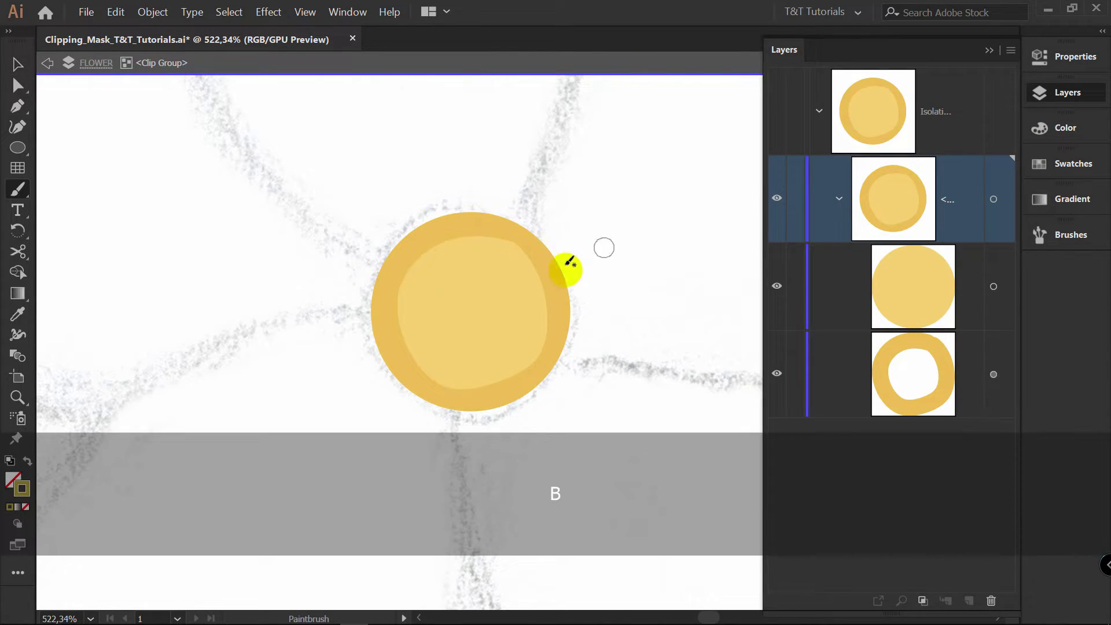
pyautogui.press(']')
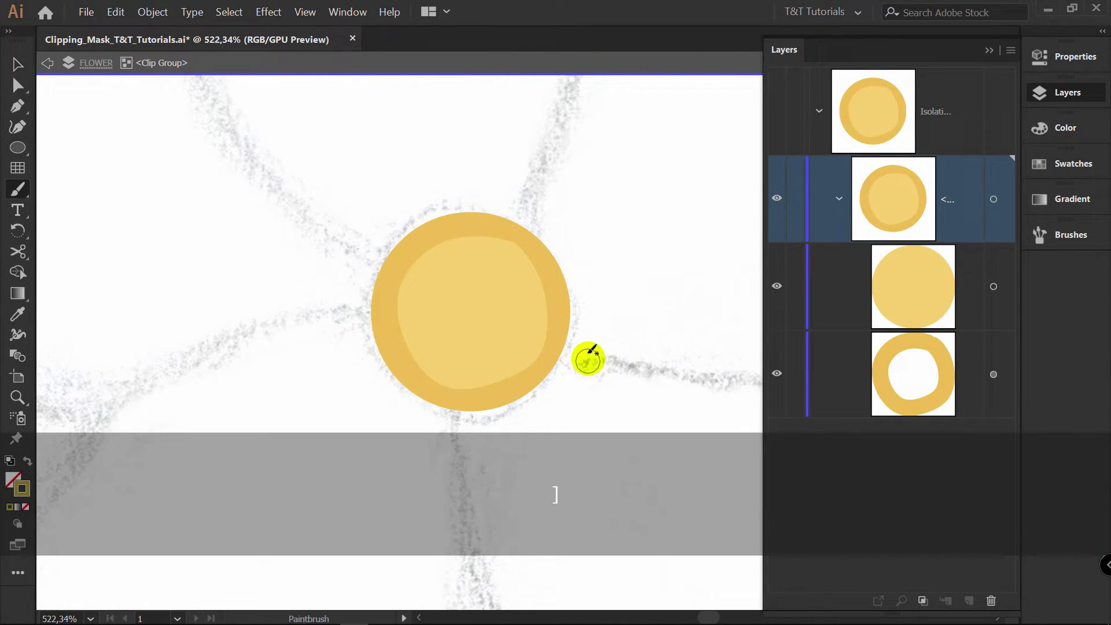
pyautogui.press(']')
pyautogui.moveTo(528, 226)
pyautogui.mouseDown()
pyautogui.moveTo(477, 201)
pyautogui.moveTo(422, 214)
pyautogui.moveTo(372, 256)
pyautogui.moveTo(361, 330)
pyautogui.moveTo(384, 381)
pyautogui.moveTo(445, 414)
pyautogui.moveTo(559, 379)
pyautogui.moveTo(581, 325)
pyautogui.moveTo(573, 272)
pyautogui.moveTo(512, 200)
pyautogui.mouseUp()
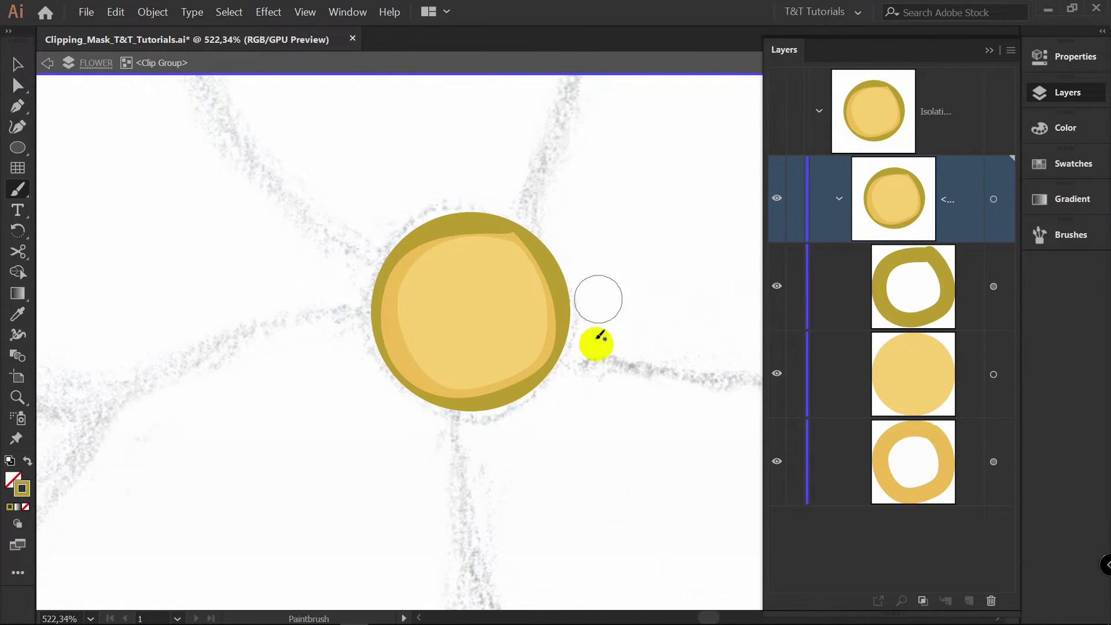
# Adjust the olive ring's upper and lower-left anchor points with Direct Selection to even out its visible band.
pyautogui.press('a')
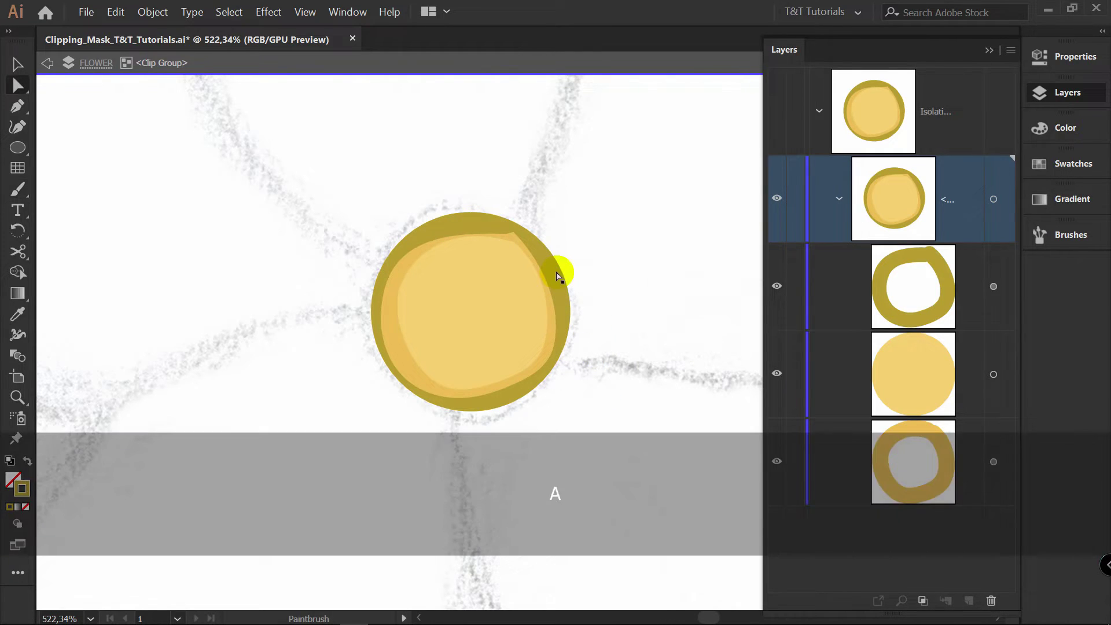
pyautogui.moveTo(504, 209); pyautogui.dragTo(513, 205)
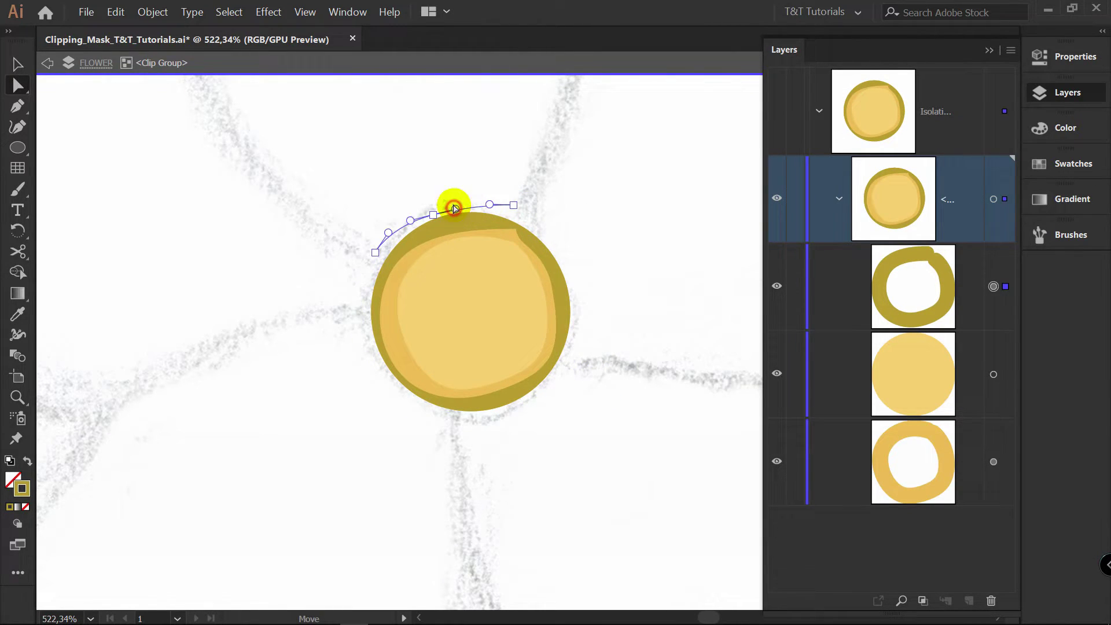
pyautogui.moveTo(432, 214); pyautogui.dragTo(433, 204)
pyautogui.moveTo(513, 205)
pyautogui.mouseDown()
pyautogui.moveTo(528, 205)
pyautogui.moveTo(508, 205)
pyautogui.mouseUp()
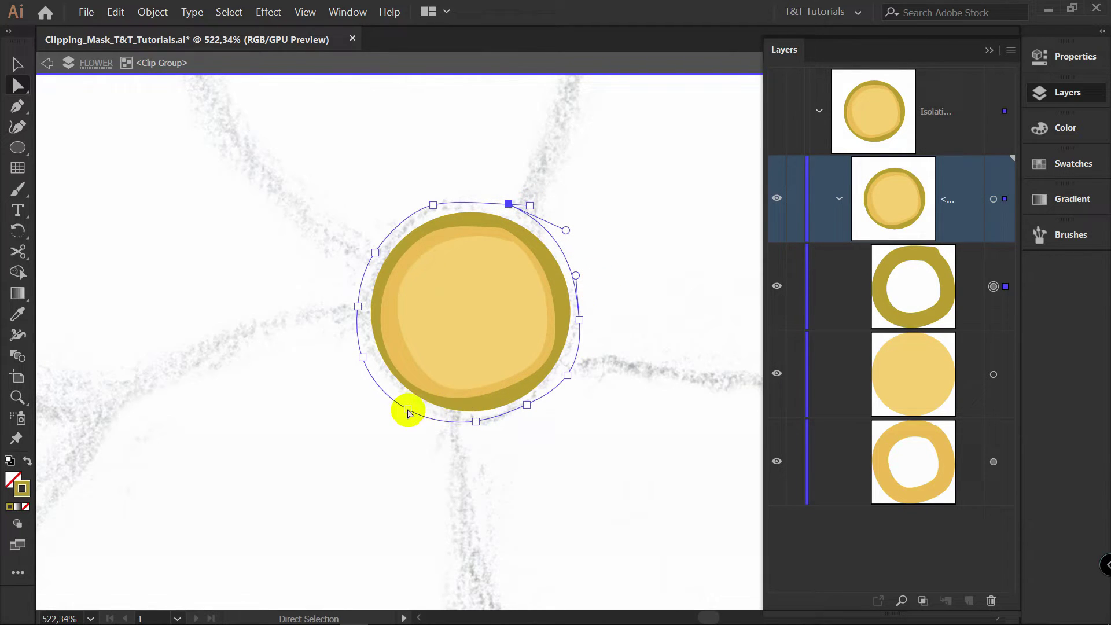
pyautogui.moveTo(408, 411); pyautogui.dragTo(404, 409)
pyautogui.press('v')
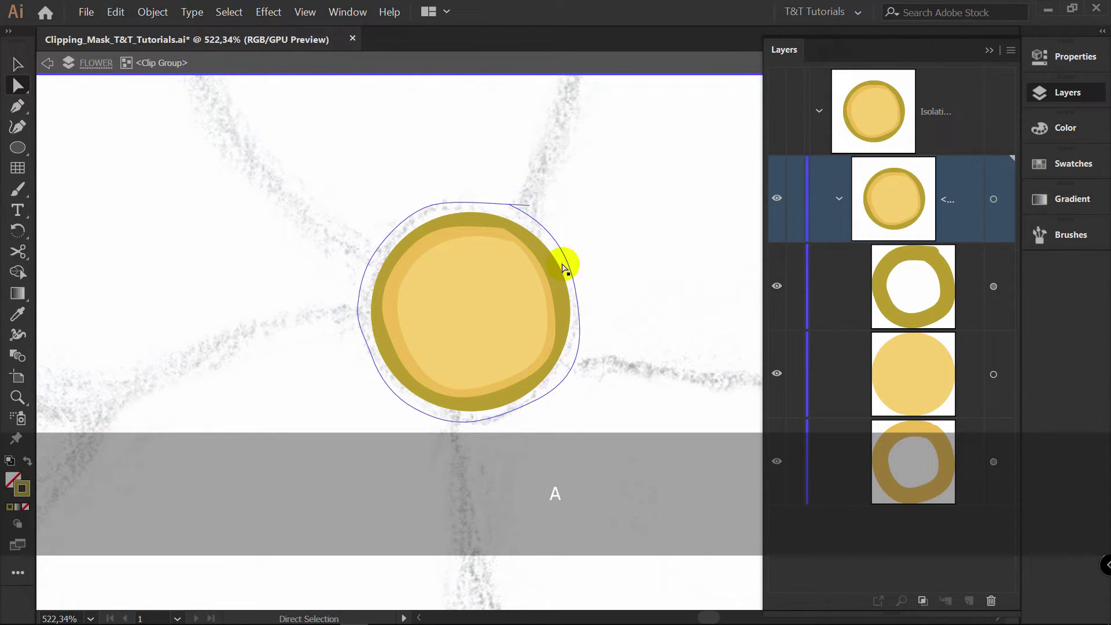
pyautogui.click(564, 267)
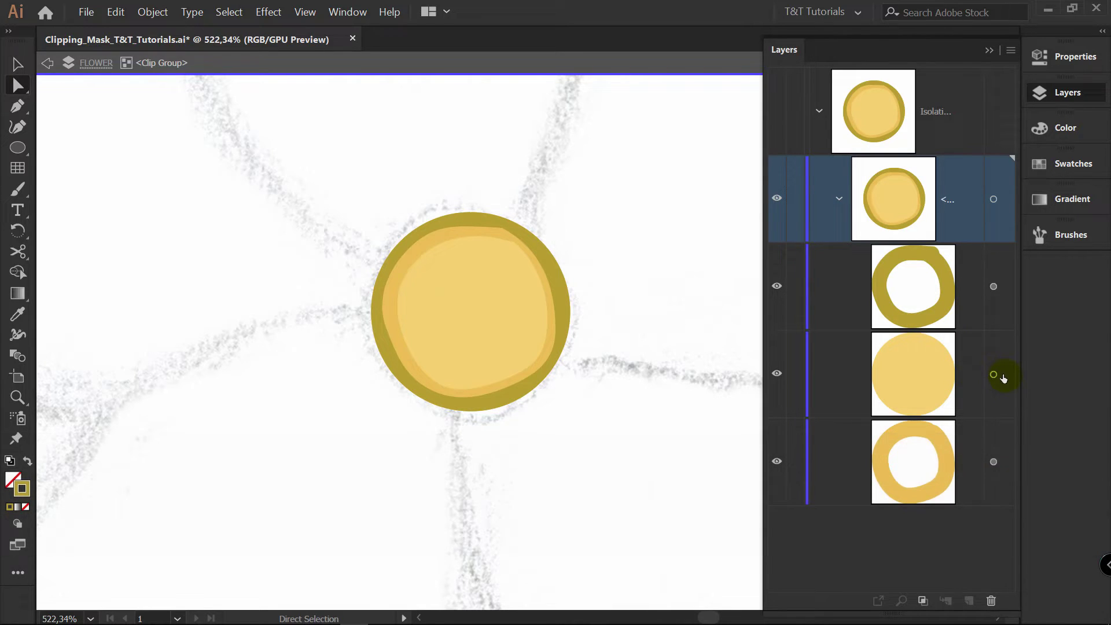
# Enlarge the clipping circle slightly about its centre to fit the sketched flower centre, and exit isolation mode.
pyautogui.click(993, 374)
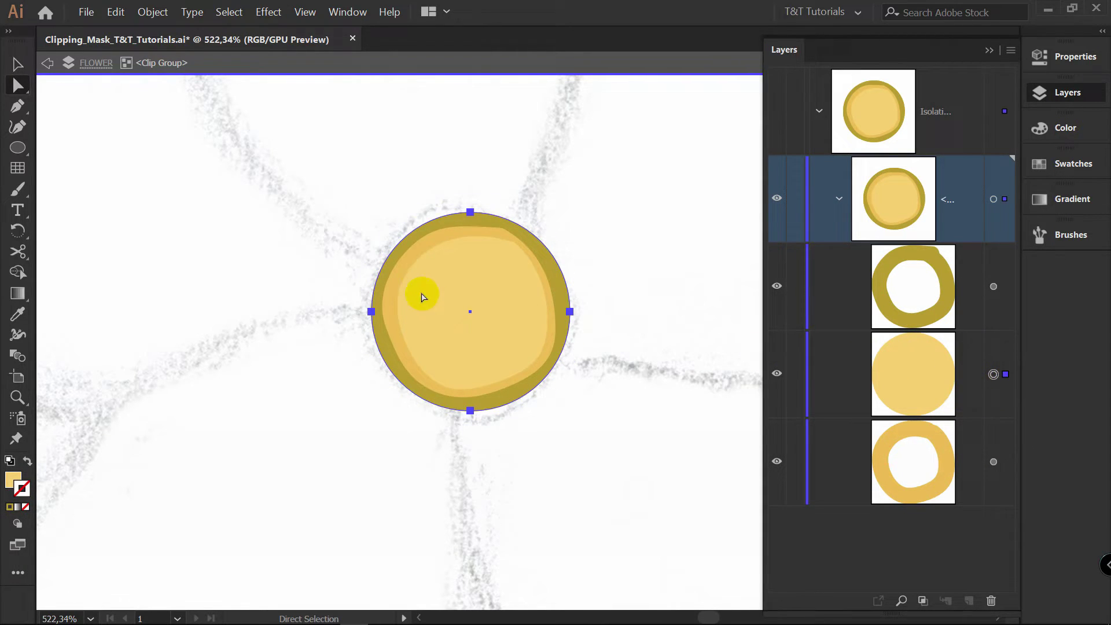
pyautogui.press('v')
pyautogui.moveTo(568, 212); pyautogui.dragTo(639, 143)
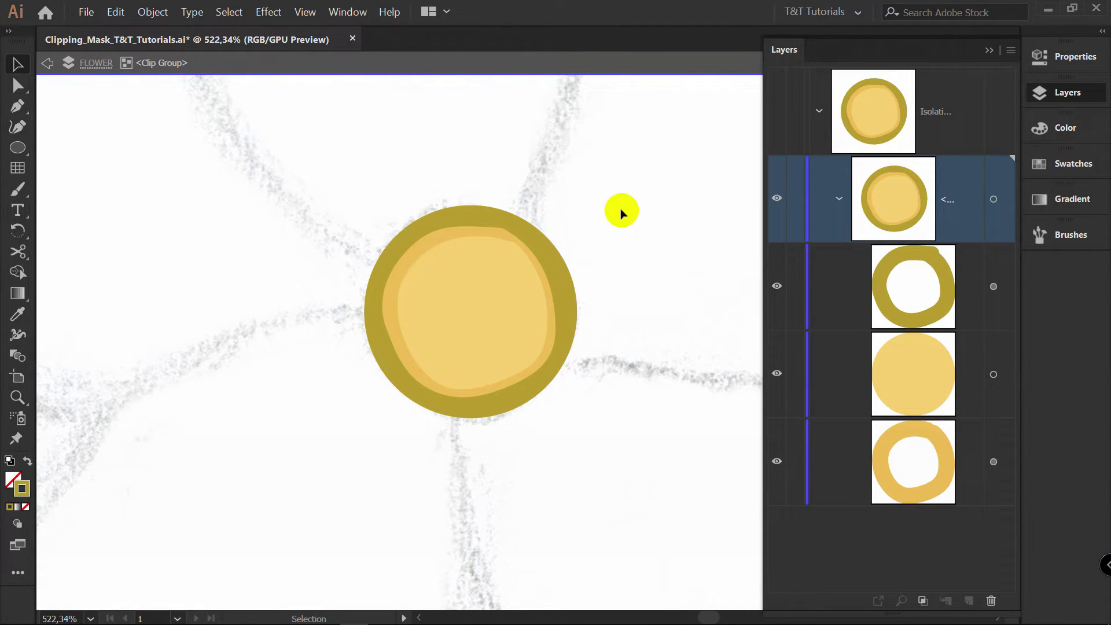
pyautogui.doubleClick(666, 179)
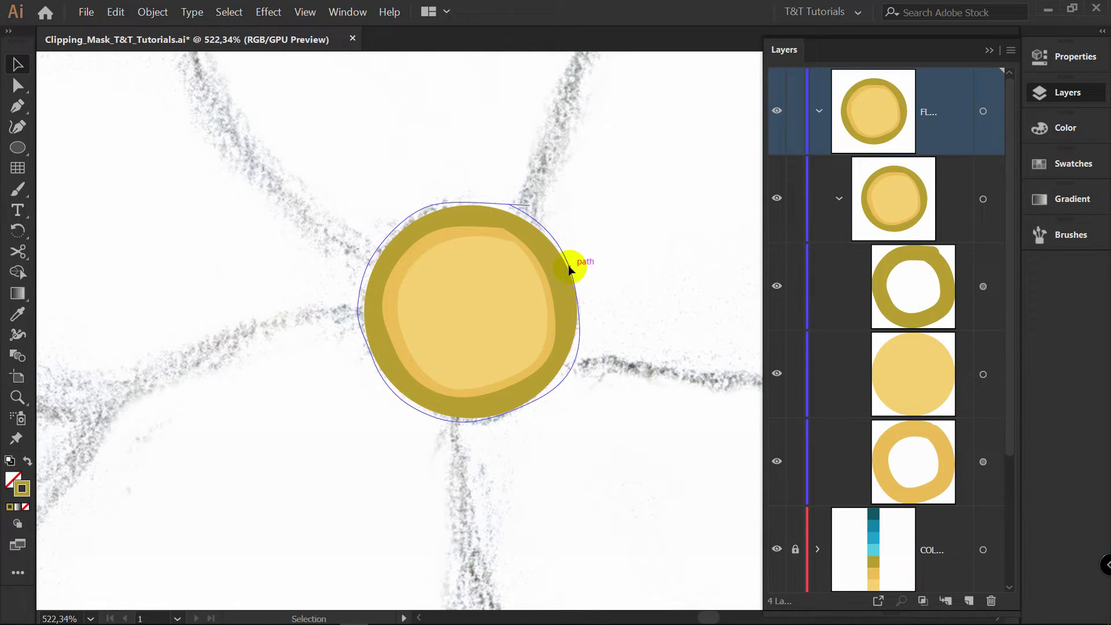
# Try moving the clipped flower centre away from the sketched circle, and undo the move.
pyautogui.moveTo(569, 277); pyautogui.dragTo(354, 248)
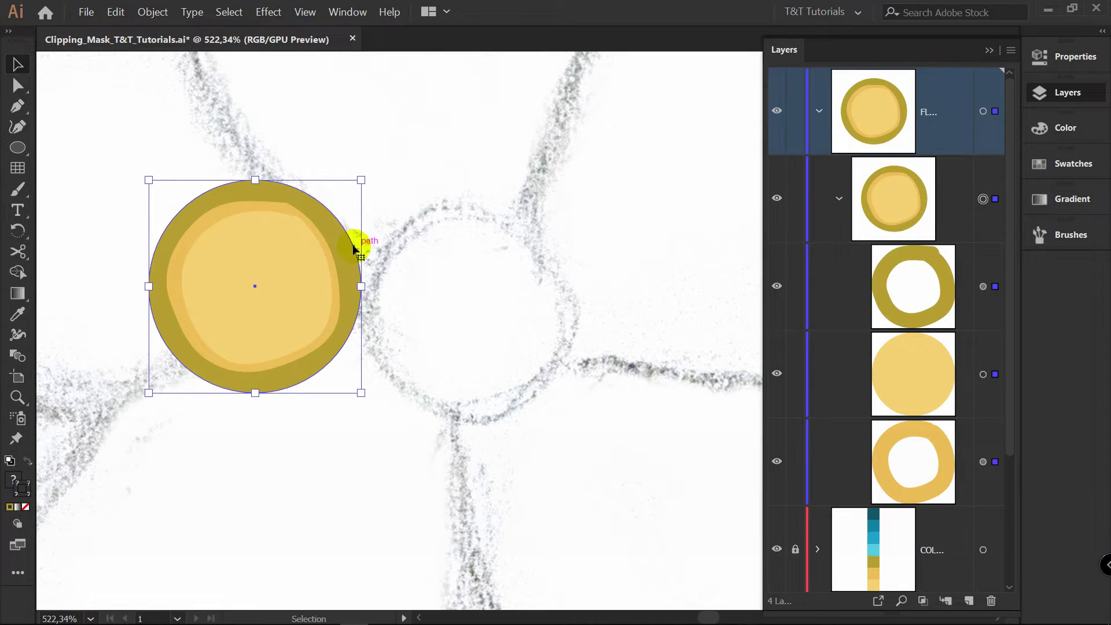
pyautogui.hotkey('ctrl', 'z')
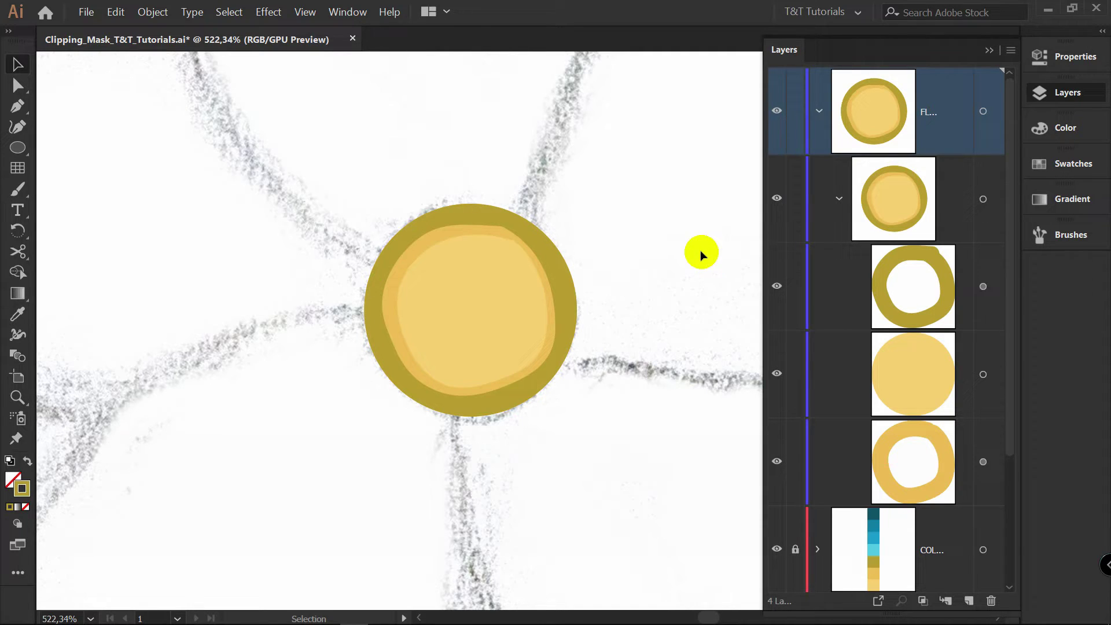
# Pull the olive ring's upper and side anchor points outward with Direct Selection to thin its visible band, with a 0.75 pt stroke.
pyautogui.press('a')
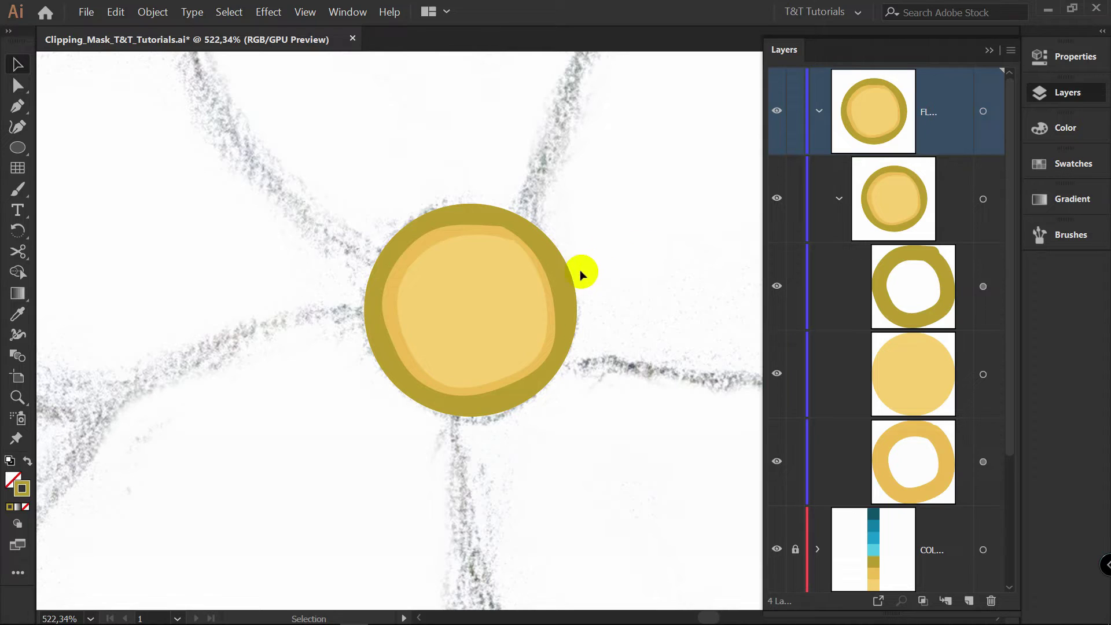
pyautogui.click(513, 206)
pyautogui.moveTo(590, 314); pyautogui.dragTo(591, 311)
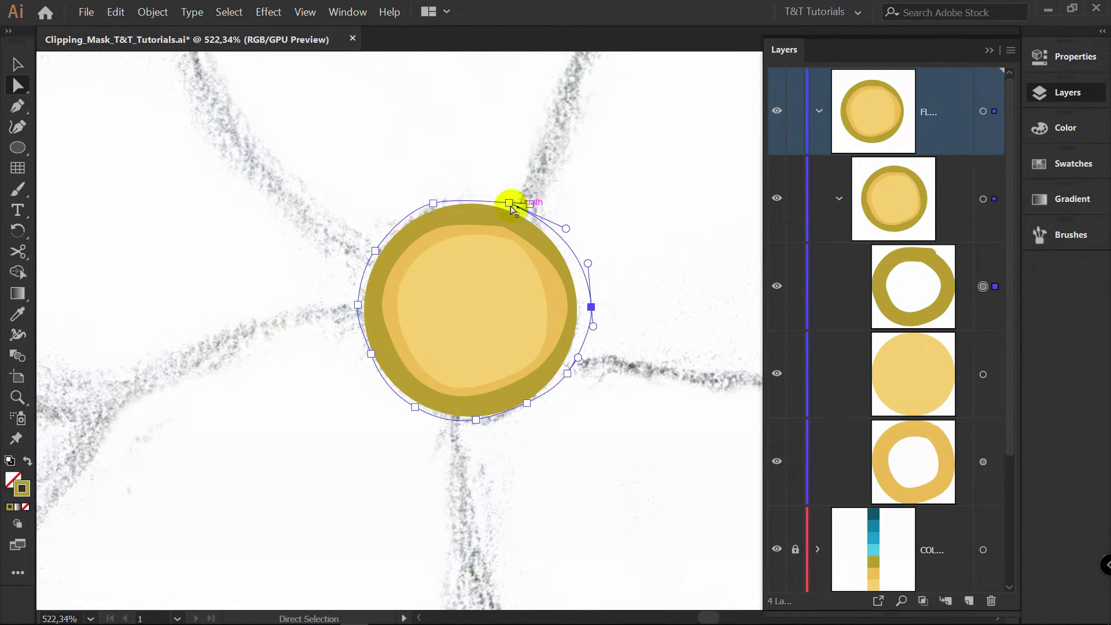
pyautogui.moveTo(508, 202); pyautogui.dragTo(529, 192)
pyautogui.moveTo(435, 203); pyautogui.dragTo(435, 189)
pyautogui.moveTo(375, 252); pyautogui.dragTo(358, 252)
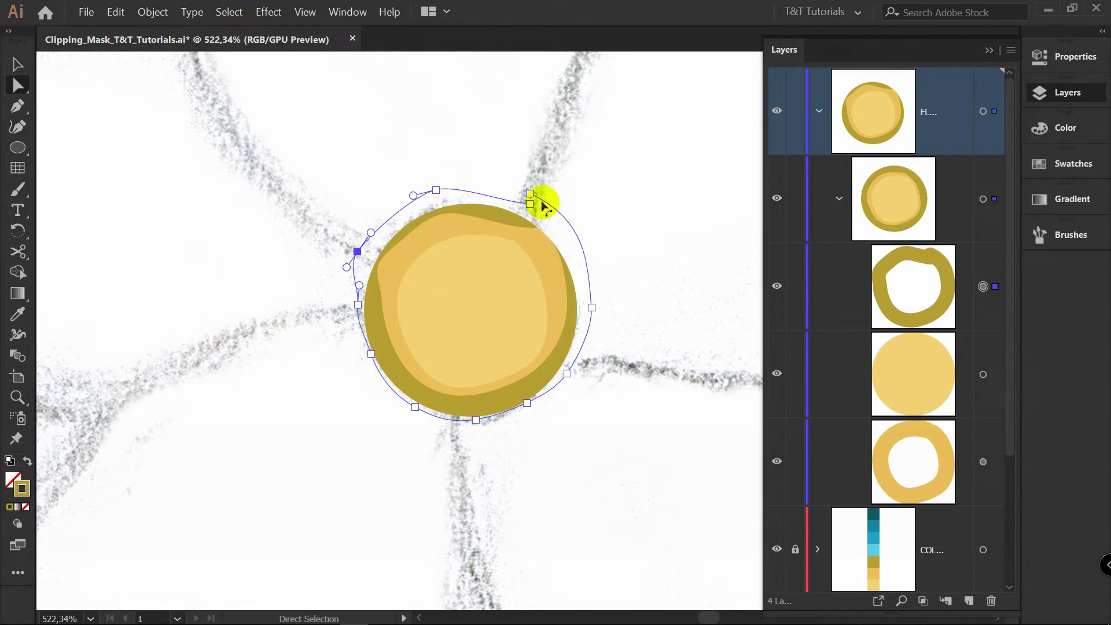
pyautogui.moveTo(591, 308); pyautogui.dragTo(589, 298)
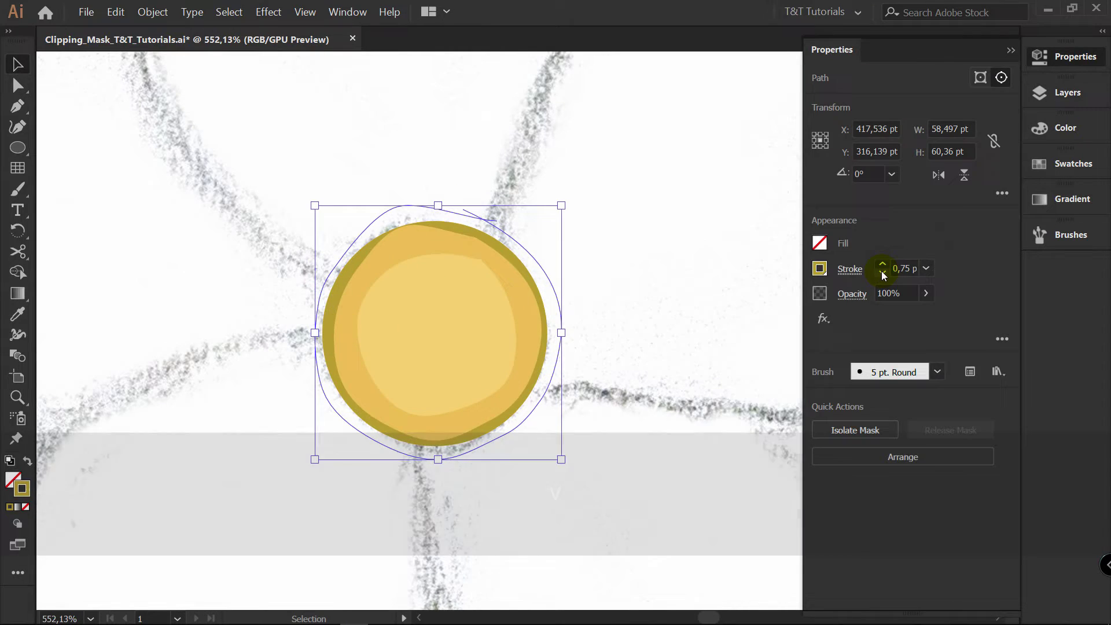
pyautogui.click(882, 266)
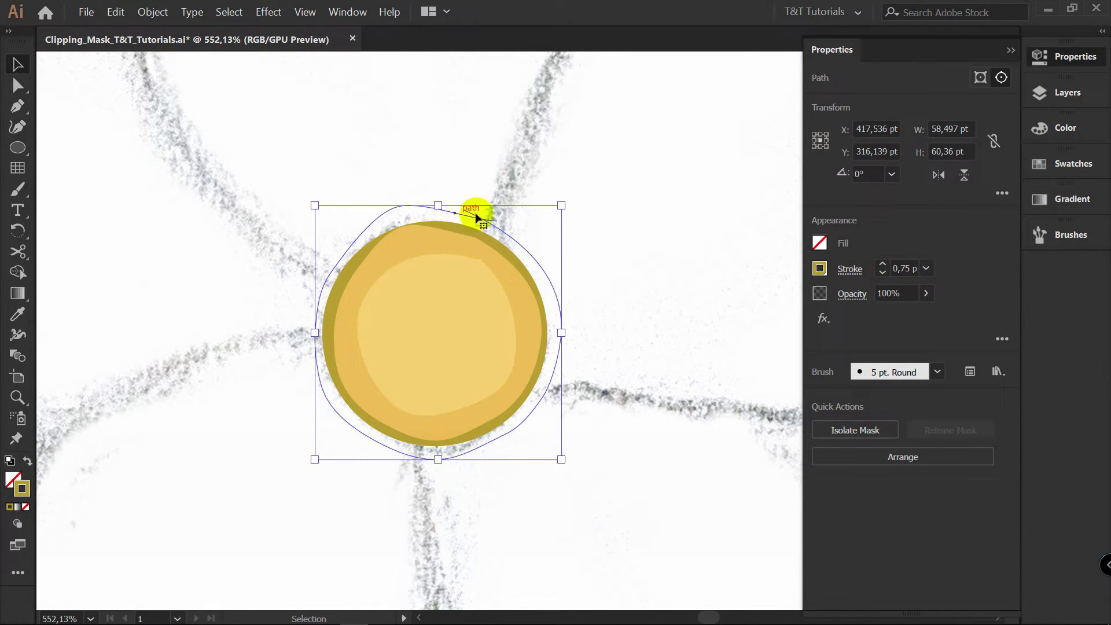
# Lock the flower centre's clip group inside the FLOWER layer.
pyautogui.click(818, 111)
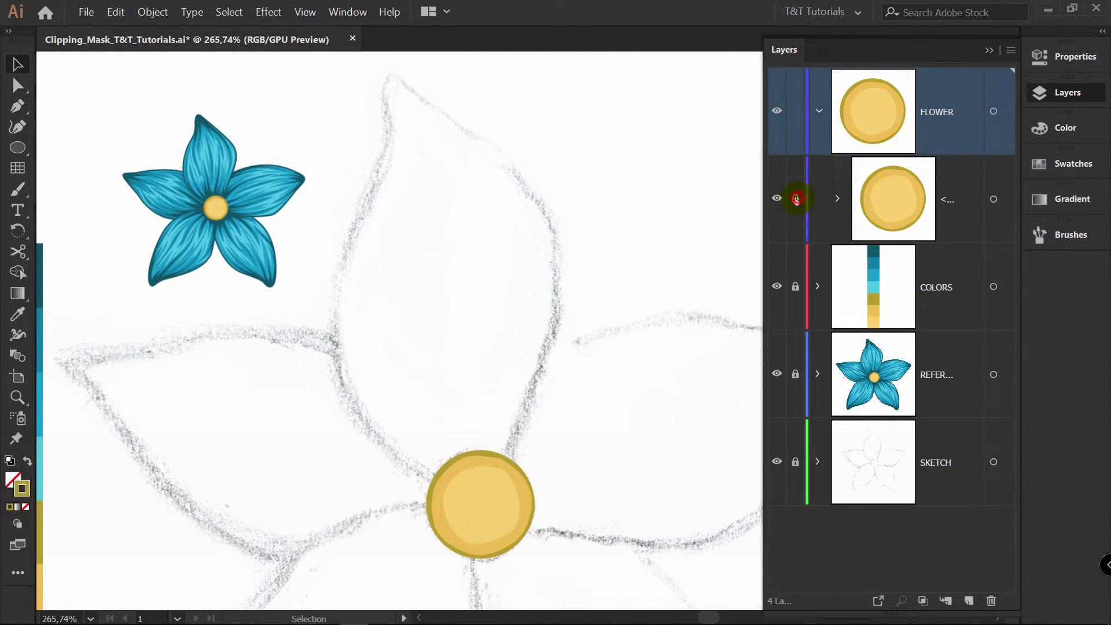
pyautogui.click(796, 199)
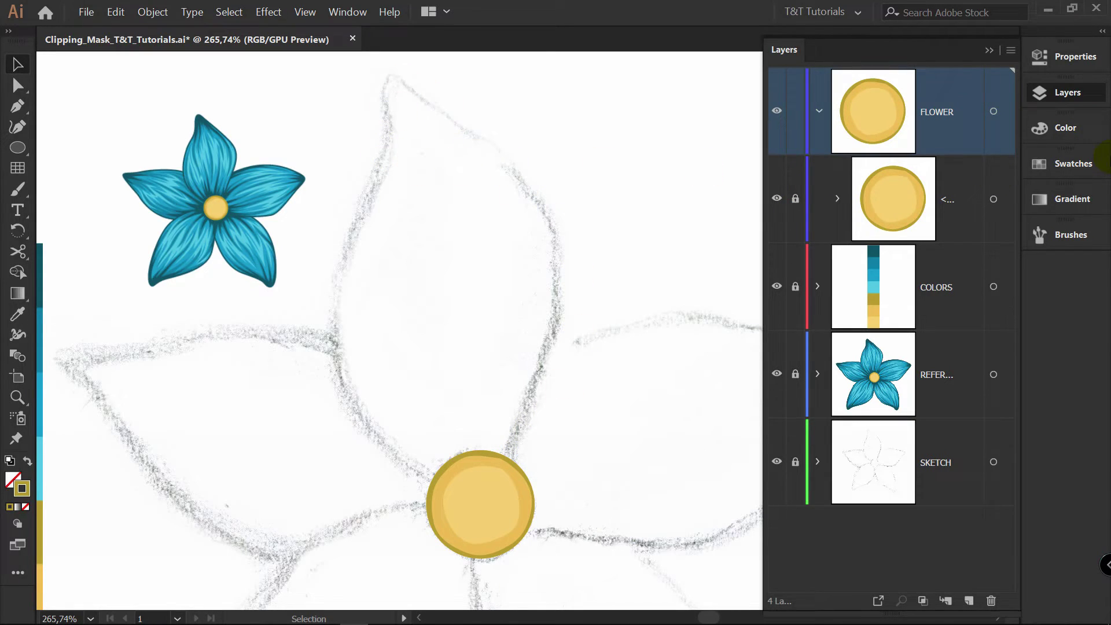
# Trace the upper petal of the sketch with the Pen tool as a closed path with a dark teal stroke and no fill.
pyautogui.click(1074, 164)
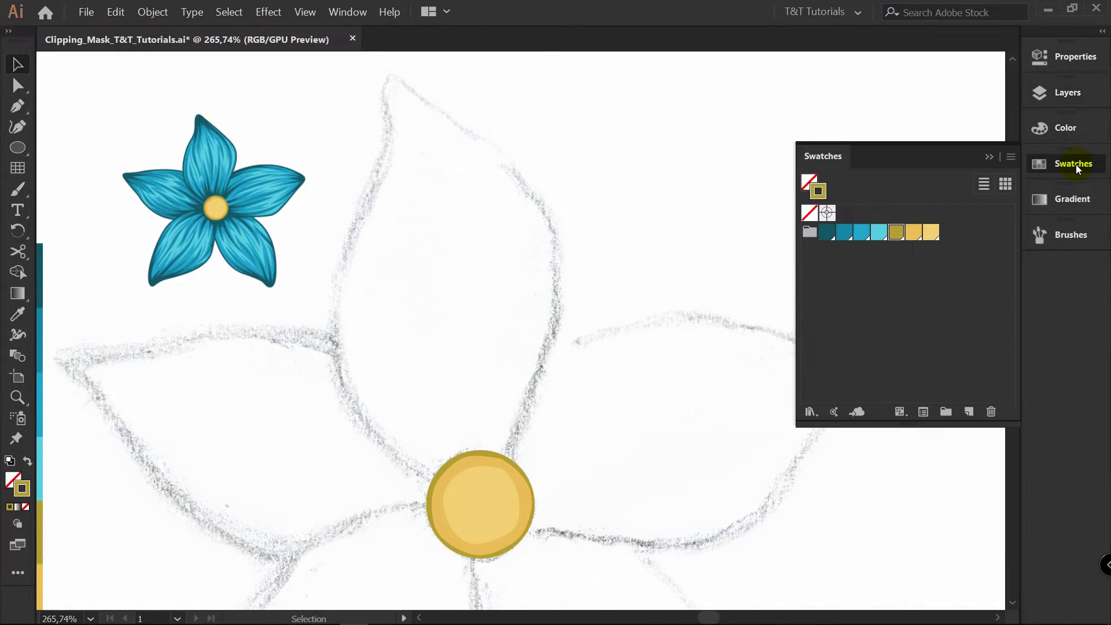
pyautogui.click(825, 233)
pyautogui.press('p')
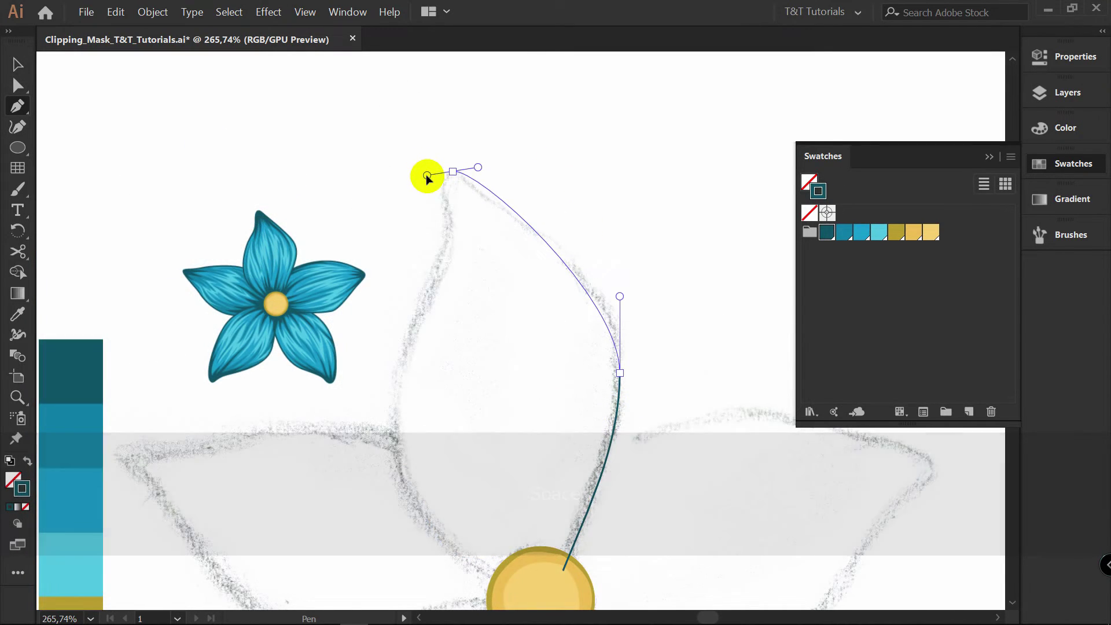
pyautogui.moveTo(431, 286); pyautogui.dragTo(397, 352)
pyautogui.press('space')
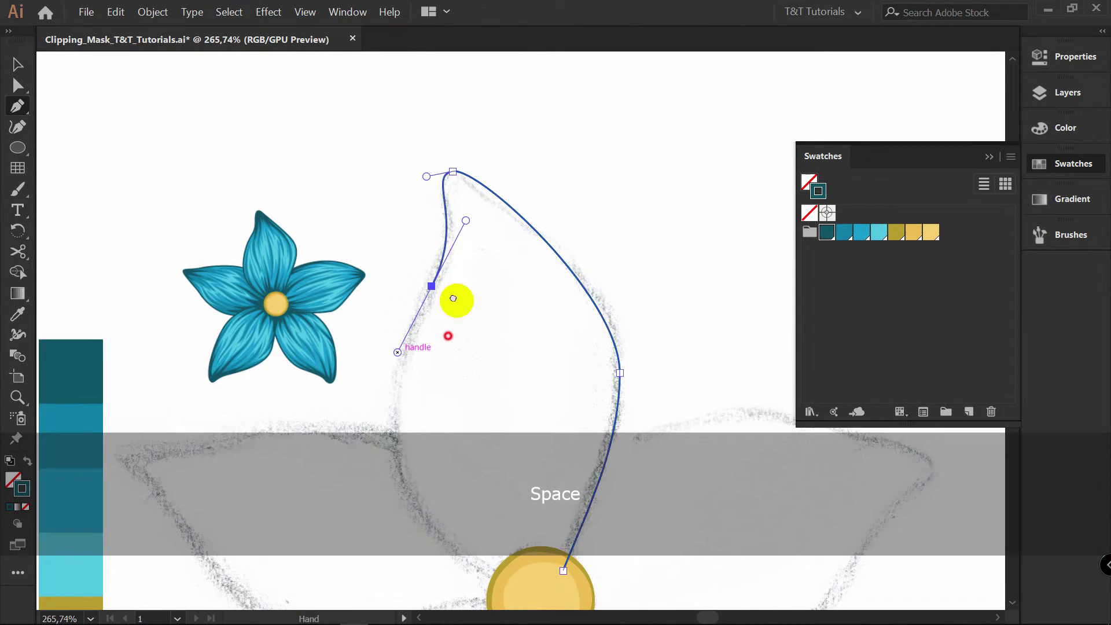
pyautogui.moveTo(488, 533); pyautogui.dragTo(549, 351)
pyautogui.moveTo(565, 400); pyautogui.dragTo(601, 388)
pyautogui.press('alt')
pyautogui.click(624, 388)
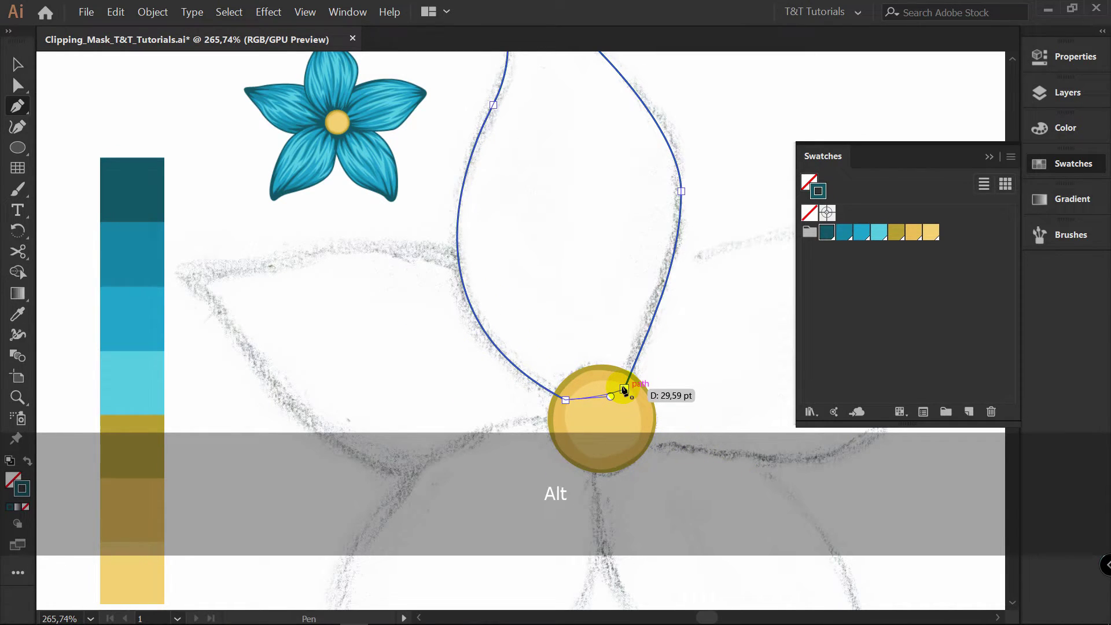
# Set the petal outline's stroke to 4 pt and send it to the back, behind the flower centre.
pyautogui.click(1072, 64)
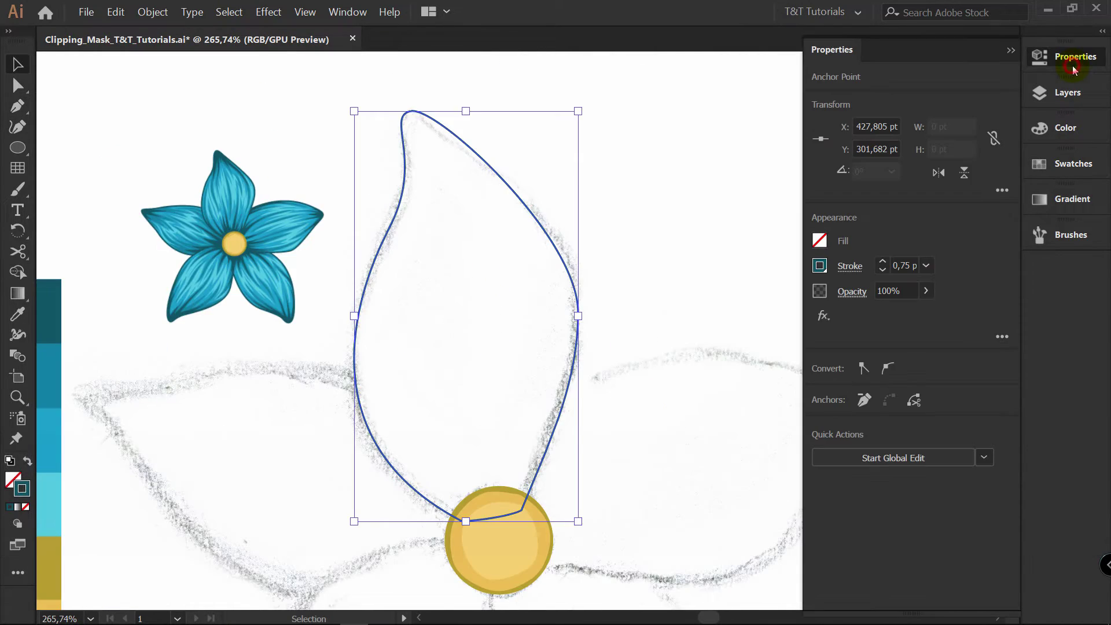
pyautogui.click(882, 263)
pyautogui.click(882, 263)
pyautogui.click(882, 263)
pyautogui.click(882, 264)
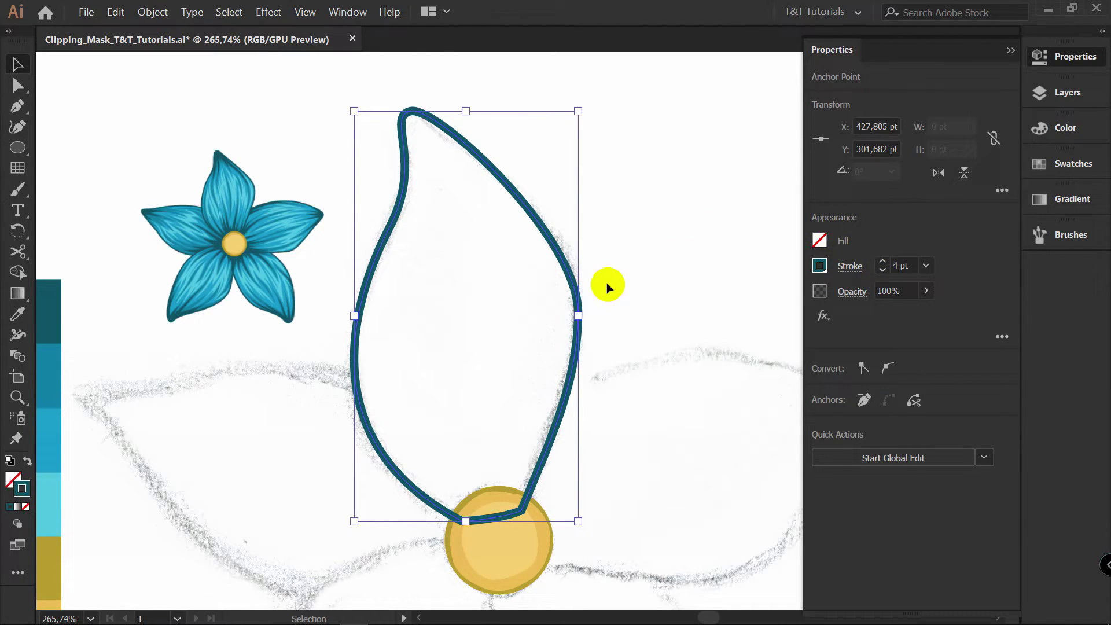
pyautogui.rightClick(570, 272)
pyautogui.moveTo(622, 454)
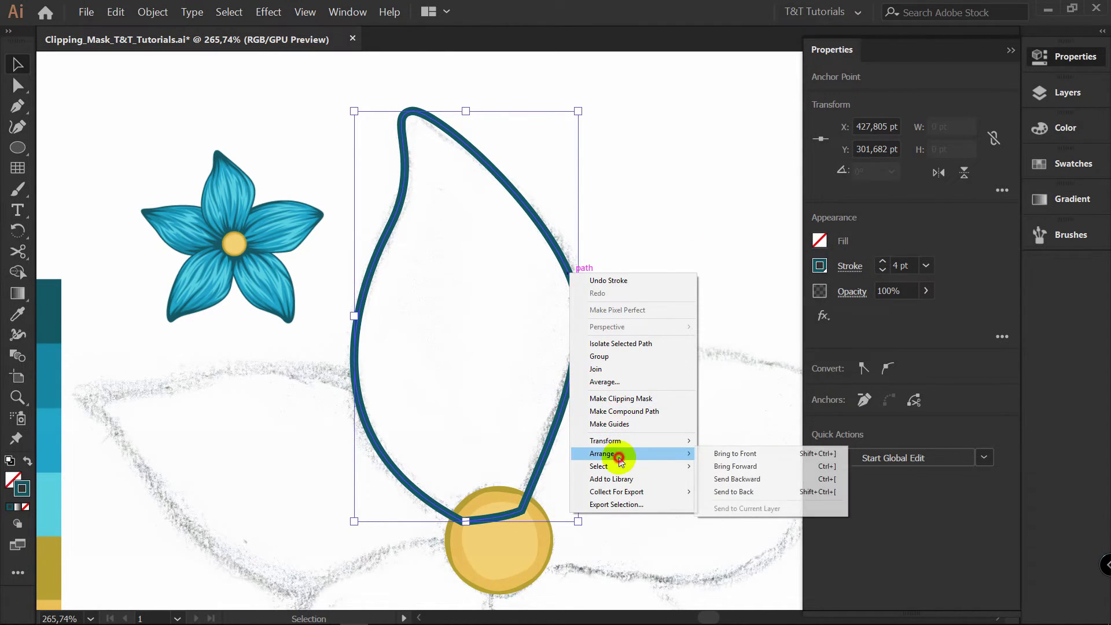
pyautogui.click(723, 491)
# Duplicate the petal outline in place, directly in front of the original.
pyautogui.click(1041, 94)
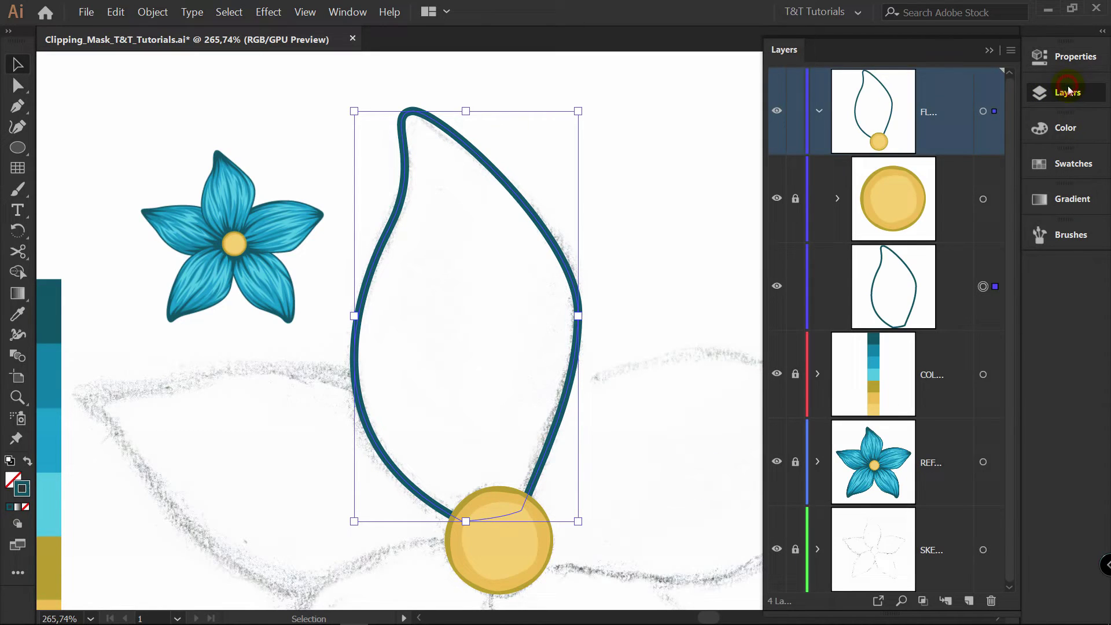
pyautogui.hotkey('ctrl', 'c')
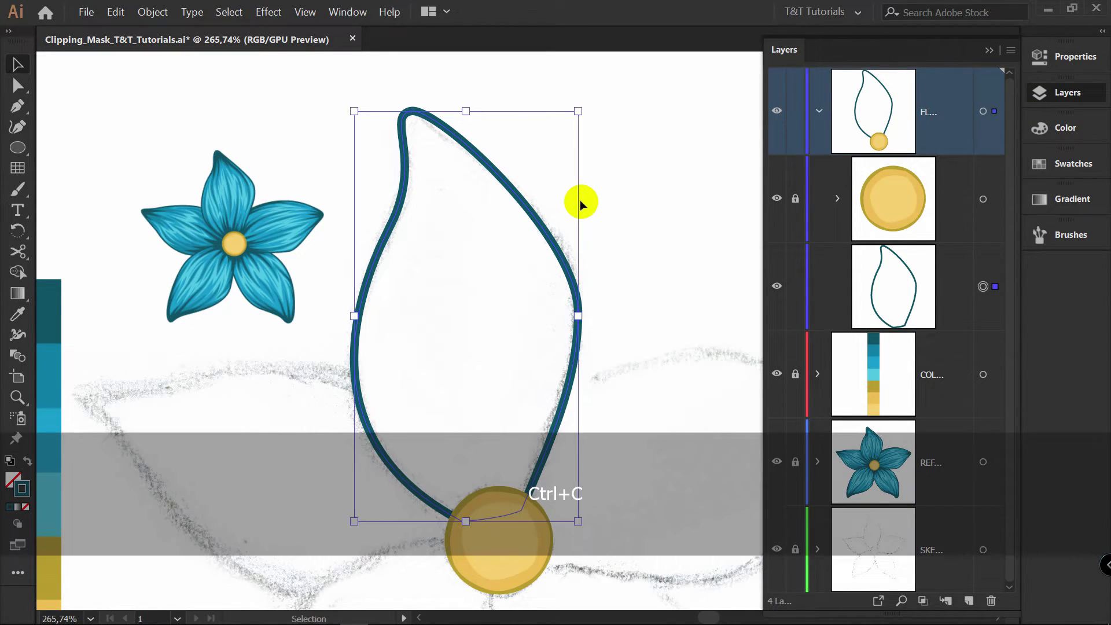
pyautogui.hotkey('ctrl', 'f')
# Give the lower petal copy no stroke and fill it with the third, bright blue swatch.
pyautogui.click(994, 374)
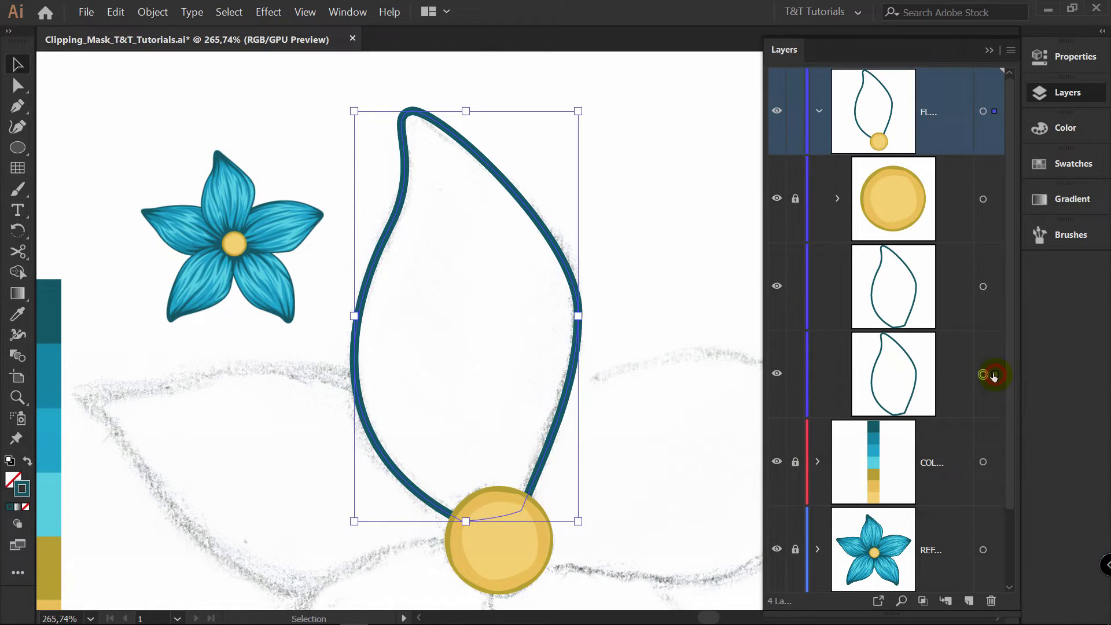
pyautogui.click(1053, 164)
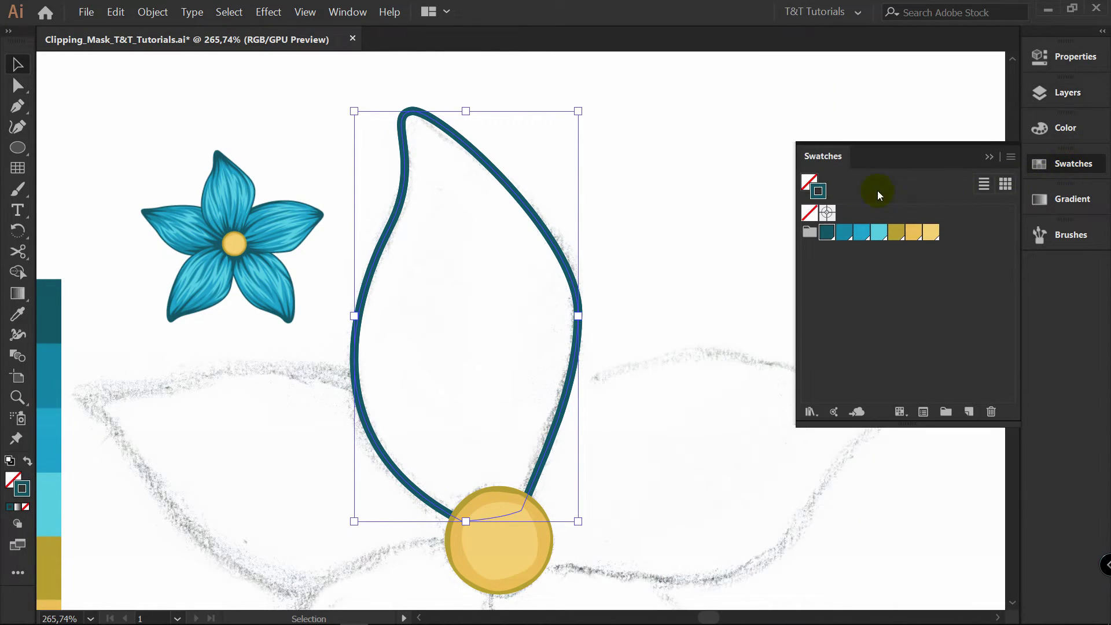
pyautogui.click(809, 213)
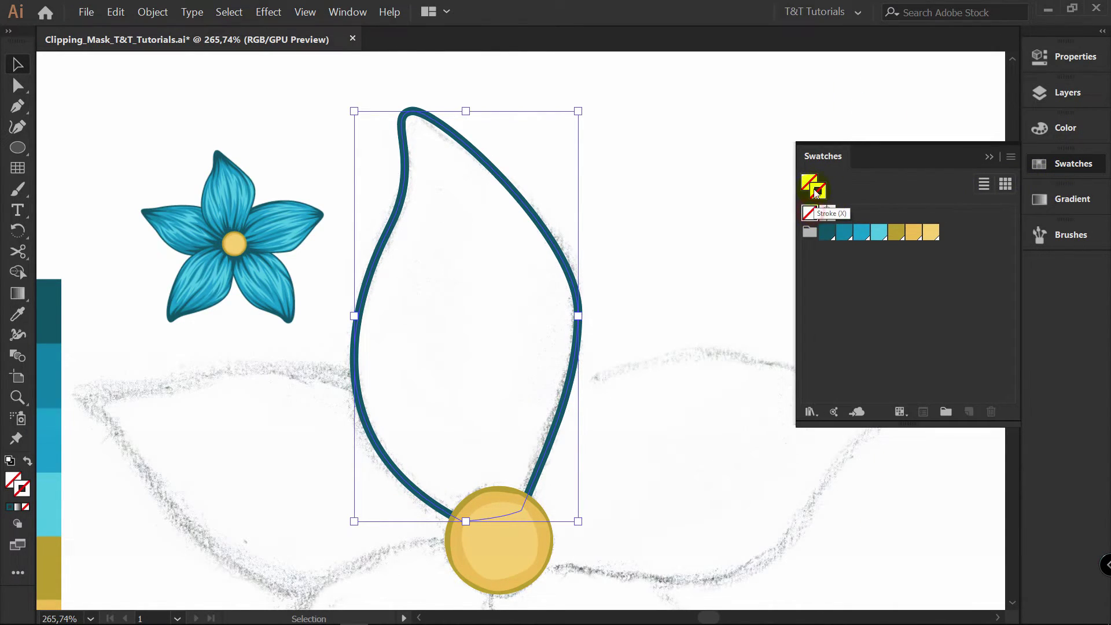
pyautogui.click(813, 181)
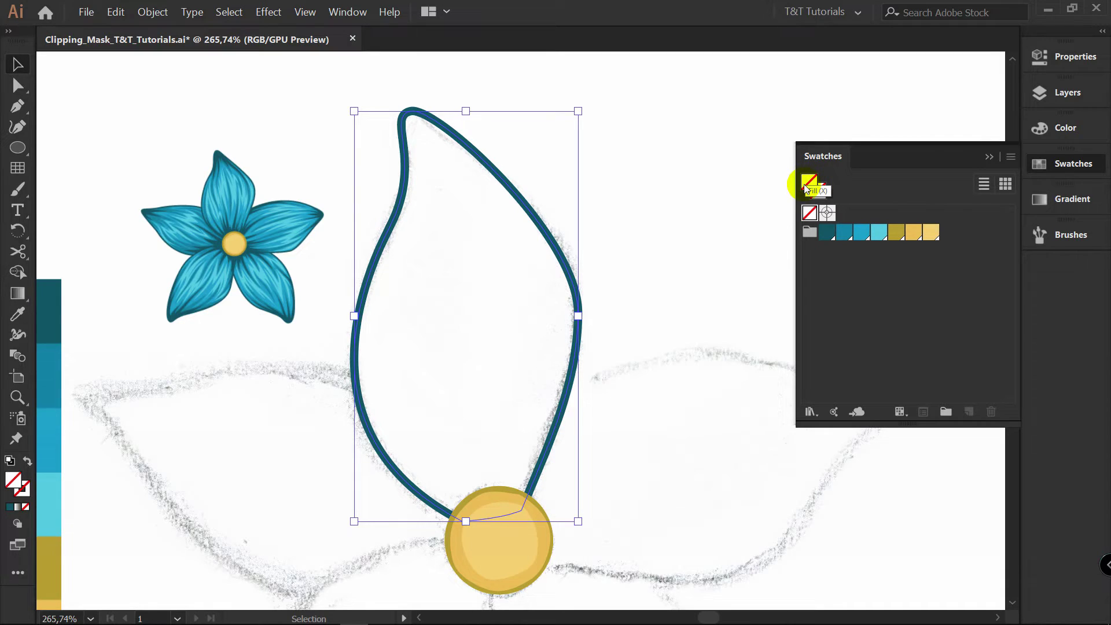
pyautogui.click(861, 234)
pyautogui.press('v')
pyautogui.click(619, 120)
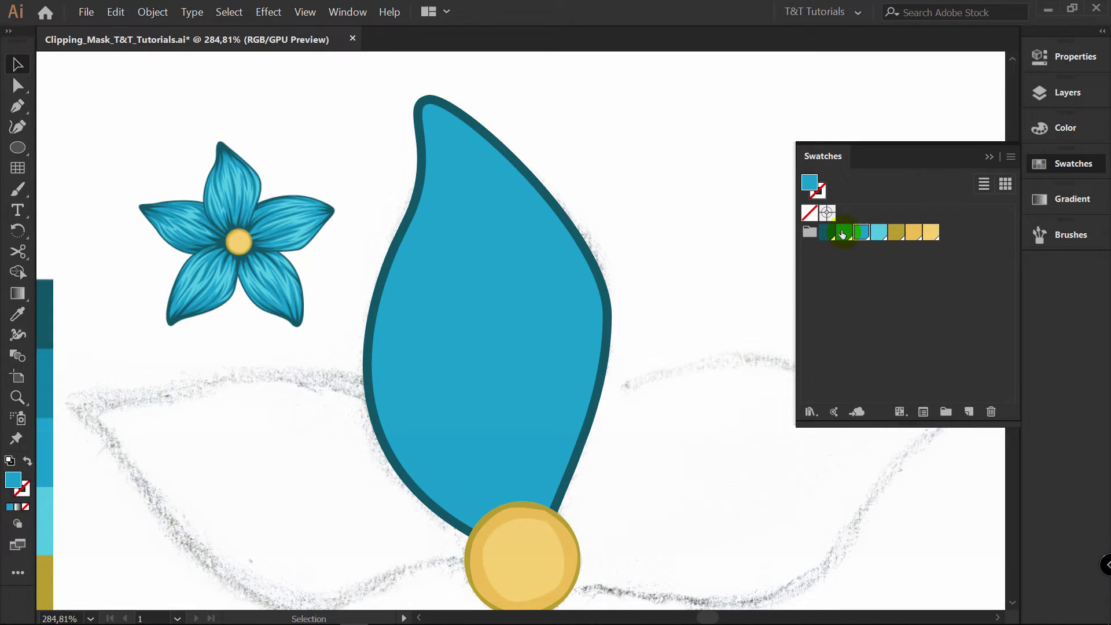
# Draw a curved vein line from inside the petal to its tip with the Pen tool, using the medium teal-blue stroke and no fill.
pyautogui.click(26, 461)
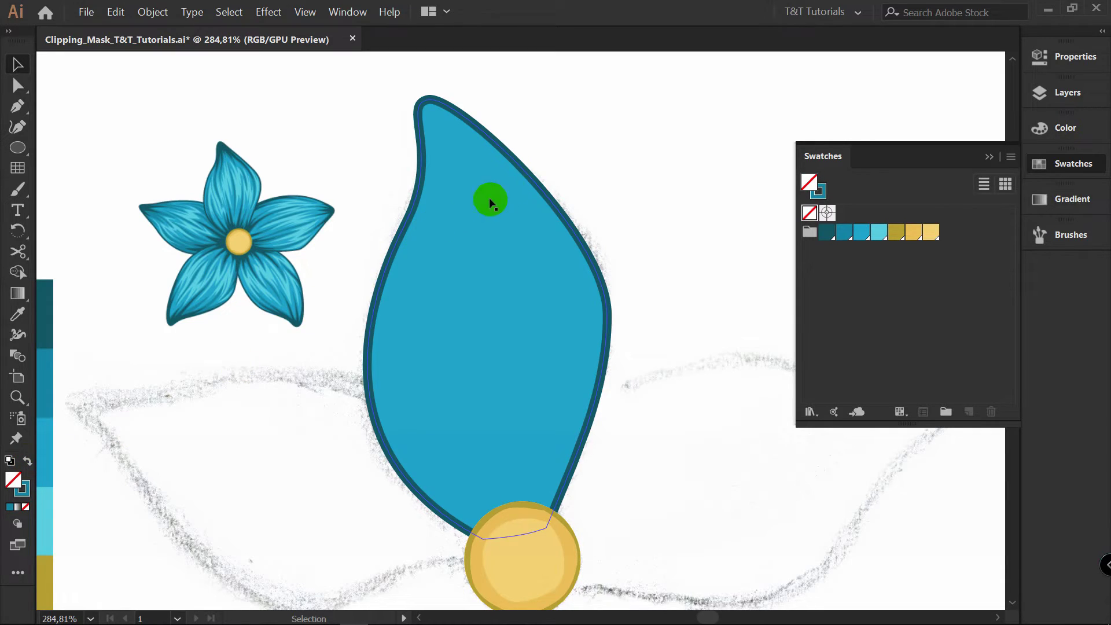
pyautogui.press('p')
pyautogui.press('z')
pyautogui.moveTo(453, 138); pyautogui.dragTo(538, 139)
pyautogui.click(470, 322)
pyautogui.moveTo(406, 72); pyautogui.dragTo(398, 98)
pyautogui.keyDown('alt'); pyautogui.moveTo(422, 144); pyautogui.dragTo(462, 181); pyautogui.keyUp('alt')
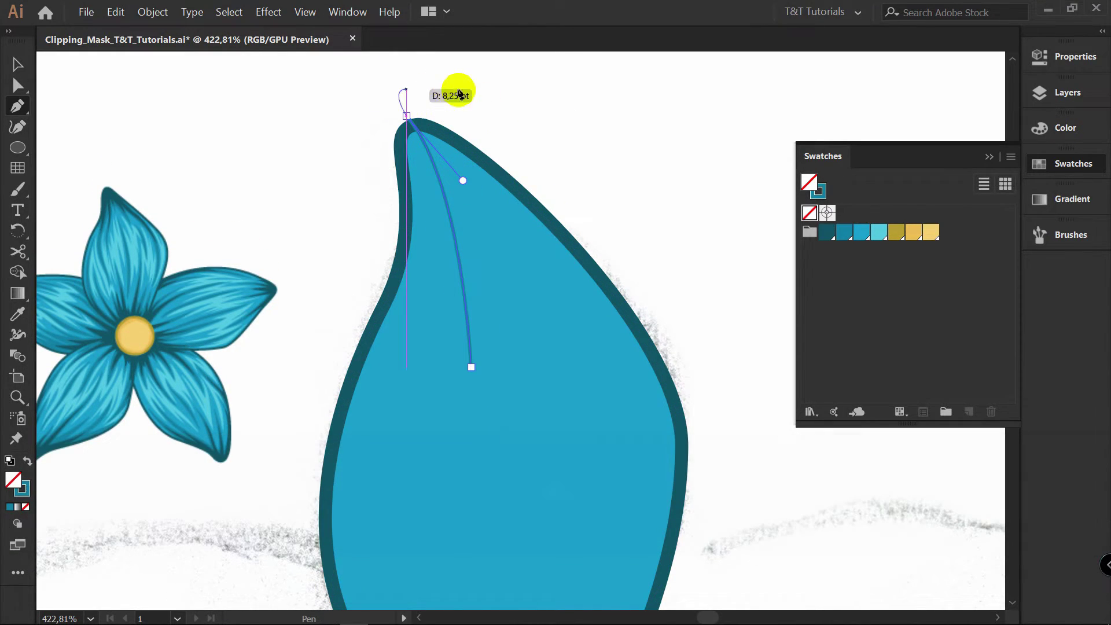
pyautogui.press('ctrl')
pyautogui.keyDown('ctrl'); pyautogui.click(622, 120); pyautogui.keyUp('ctrl')
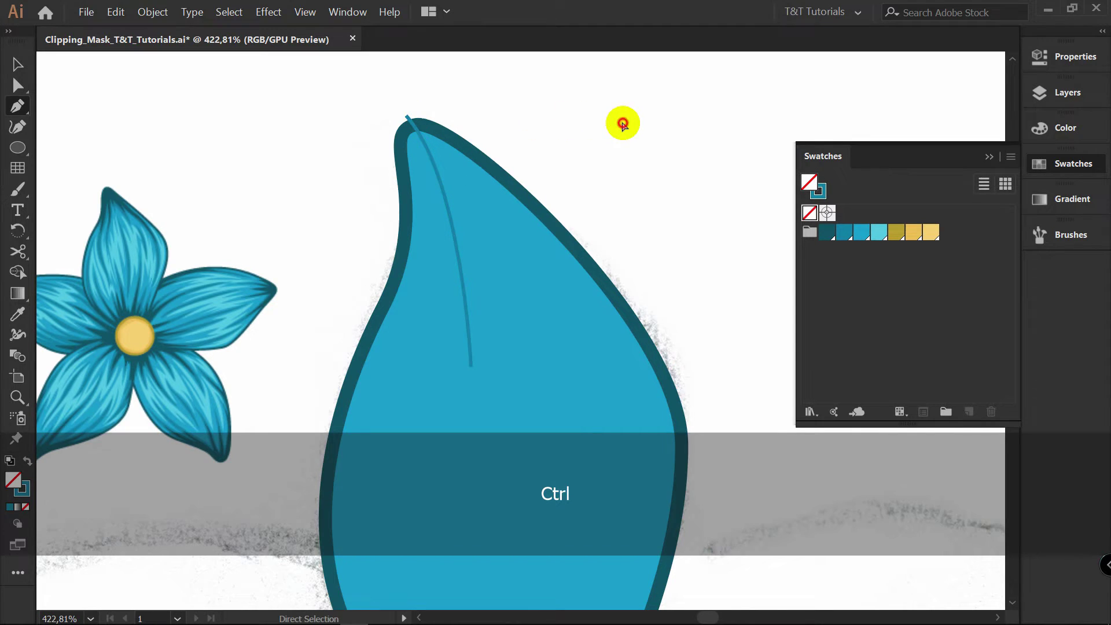
# Draw three more separate curved vein lines on both sides of the first, running from inside the petal past its tip.
pyautogui.moveTo(513, 334); pyautogui.dragTo(510, 298)
pyautogui.moveTo(406, 102); pyautogui.dragTo(370, 78)
pyautogui.press('ctrl')
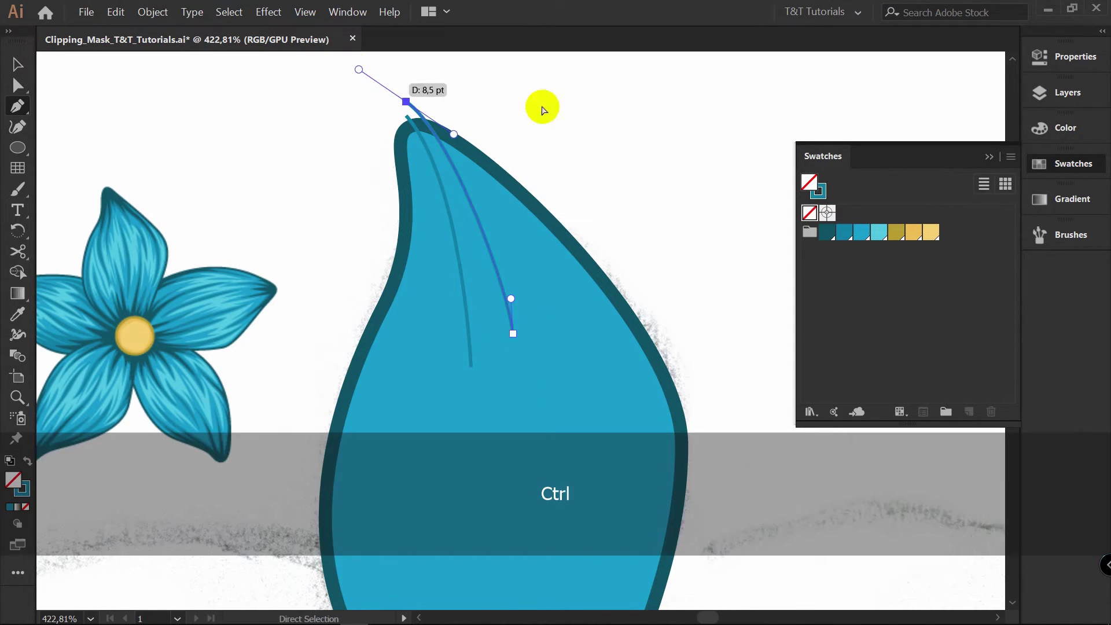
pyautogui.keyDown('ctrl'); pyautogui.click(588, 115); pyautogui.keyUp('ctrl')
pyautogui.moveTo(409, 305); pyautogui.dragTo(416, 250)
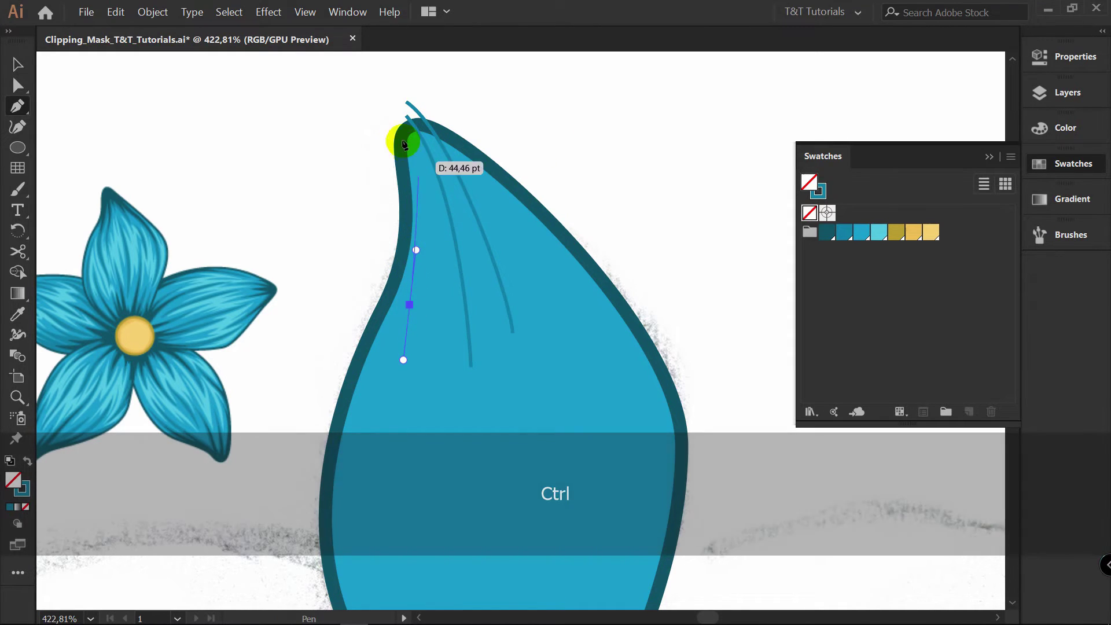
pyautogui.moveTo(385, 102); pyautogui.dragTo(339, 87)
pyautogui.press('ctrl')
pyautogui.keyDown('ctrl'); pyautogui.click(574, 293); pyautogui.keyUp('ctrl')
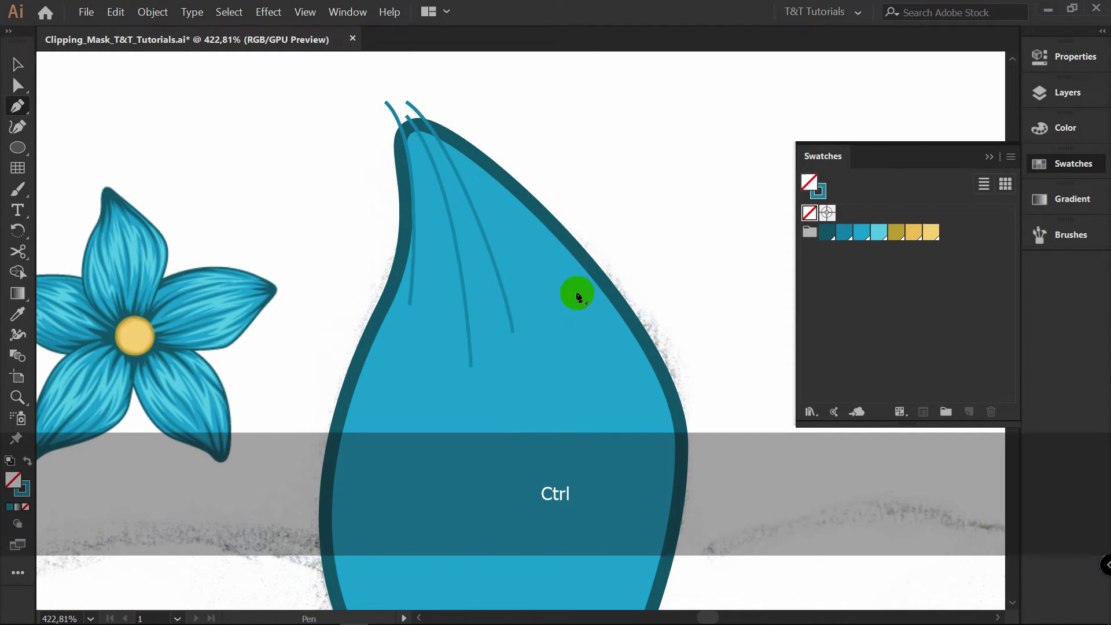
pyautogui.moveTo(544, 265); pyautogui.dragTo(508, 201)
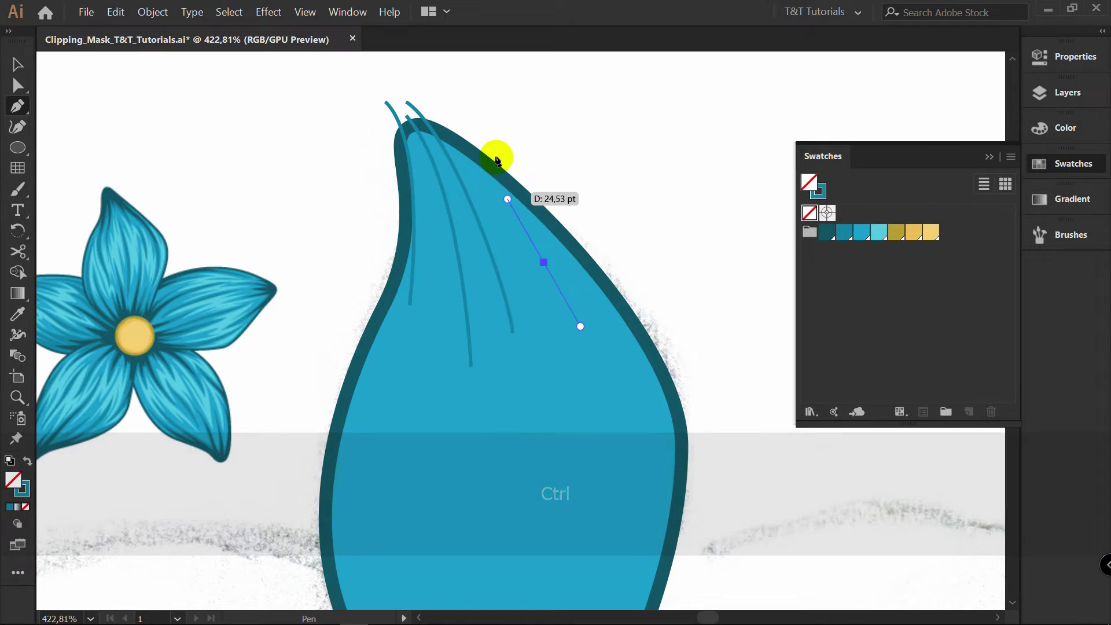
pyautogui.moveTo(439, 94); pyautogui.dragTo(407, 74)
pyautogui.keyDown('ctrl'); pyautogui.click(337, 76); pyautogui.keyUp('ctrl')
# Set the stroke weight of all four vein lines to 3 pt.
pyautogui.press('v')
pyautogui.moveTo(473, 91); pyautogui.dragTo(357, 120)
pyautogui.click(1073, 69)
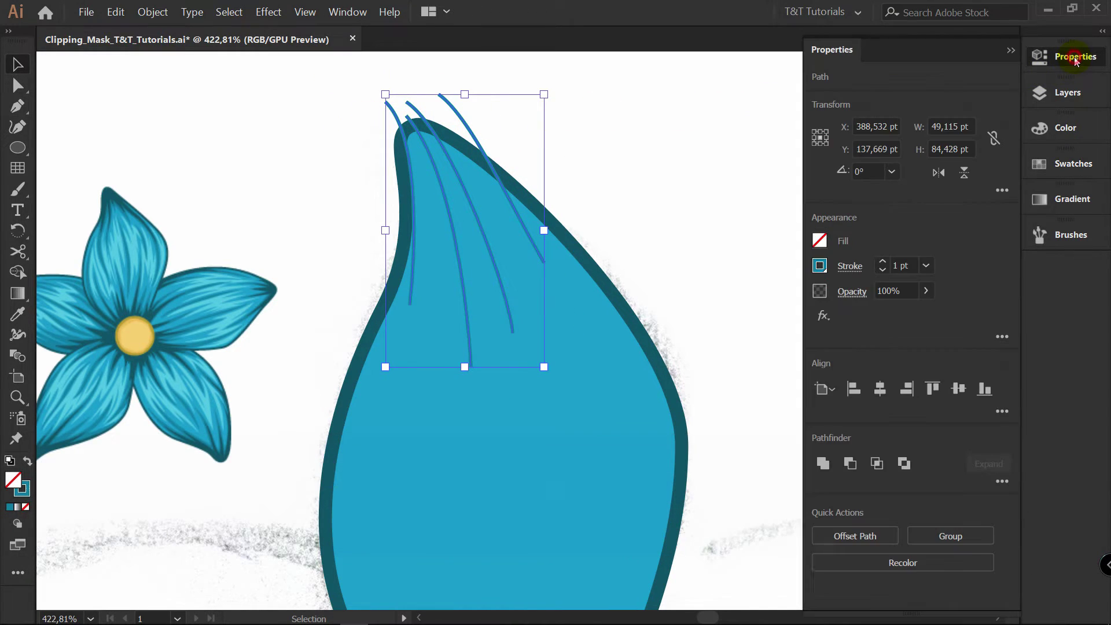
pyautogui.click(884, 262)
pyautogui.click(883, 263)
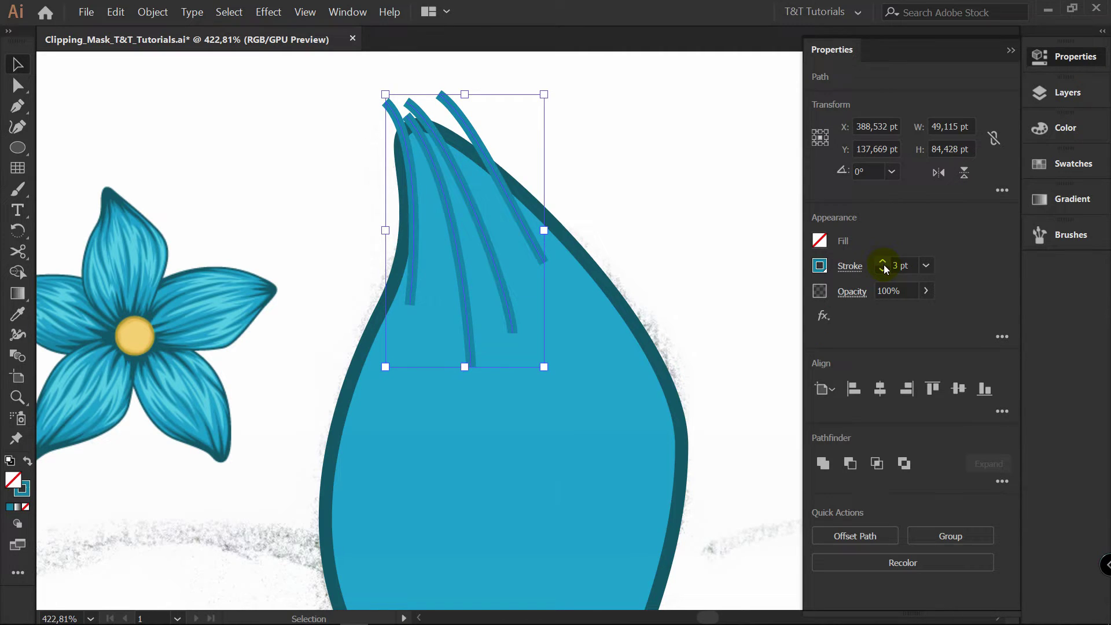
pyautogui.click(636, 134)
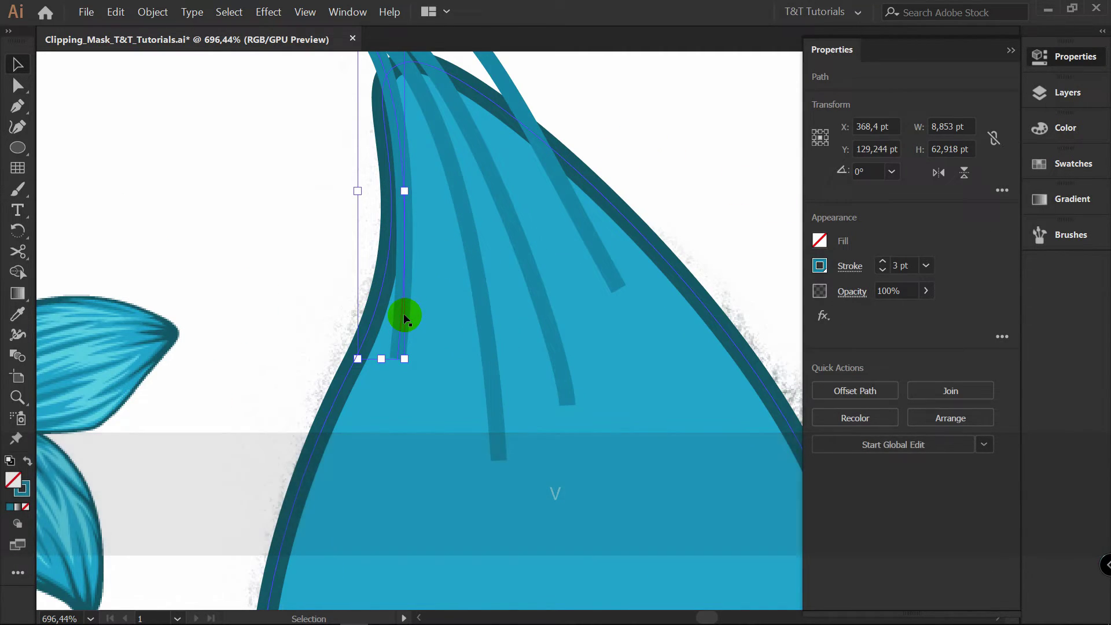
# Taper the lower end of the leftmost vein line to a point with the Width tool.
pyautogui.hotkey('shift', 'w')
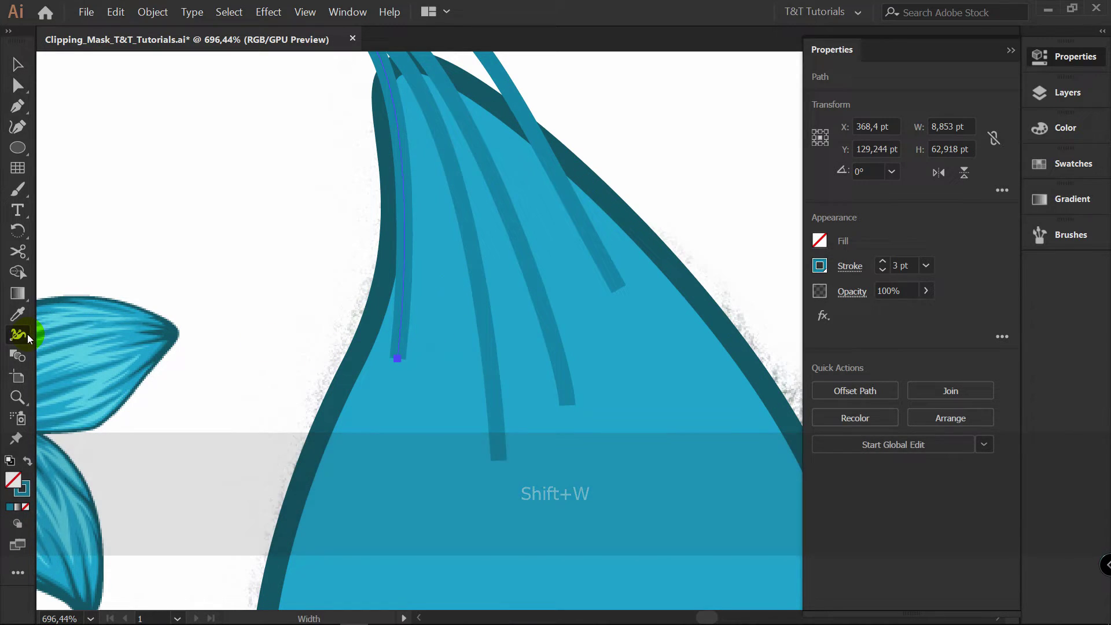
pyautogui.moveTo(397, 359)
pyautogui.mouseDown()
pyautogui.moveTo(384, 364)
pyautogui.moveTo(409, 364)
pyautogui.moveTo(397, 360)
pyautogui.mouseUp()
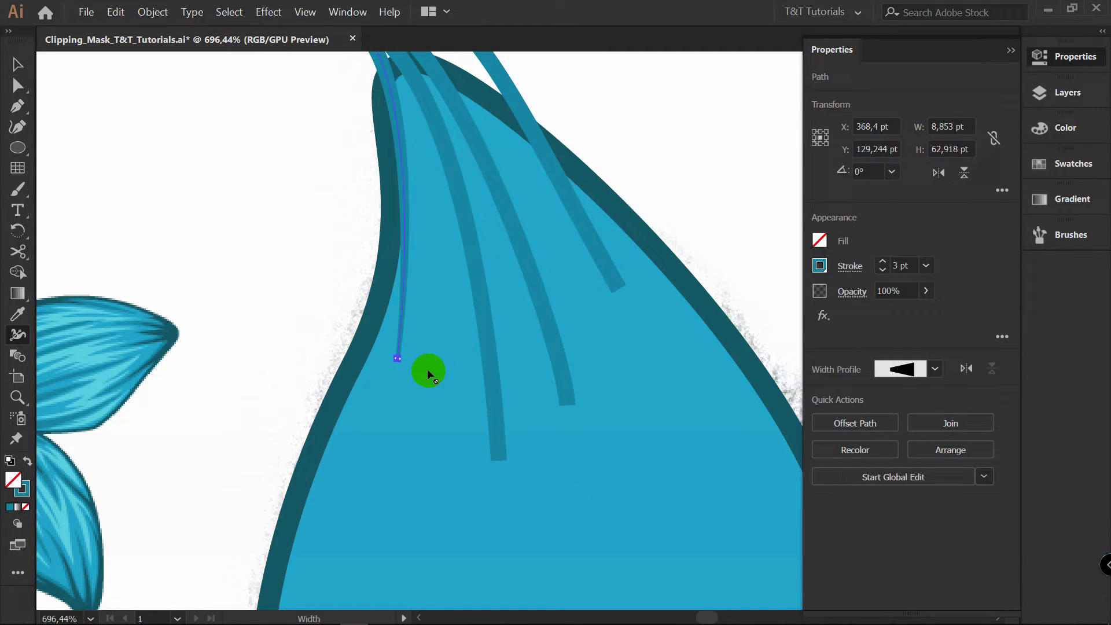
pyautogui.press('v')
# Give the three untapered vein lines round stroke caps.
pyautogui.scroll(1, 446, 324)
pyautogui.keyDown('shift'); pyautogui.click(465, 278); pyautogui.keyUp('shift')
pyautogui.keyDown('shift'); pyautogui.click(519, 255); pyautogui.keyUp('shift')
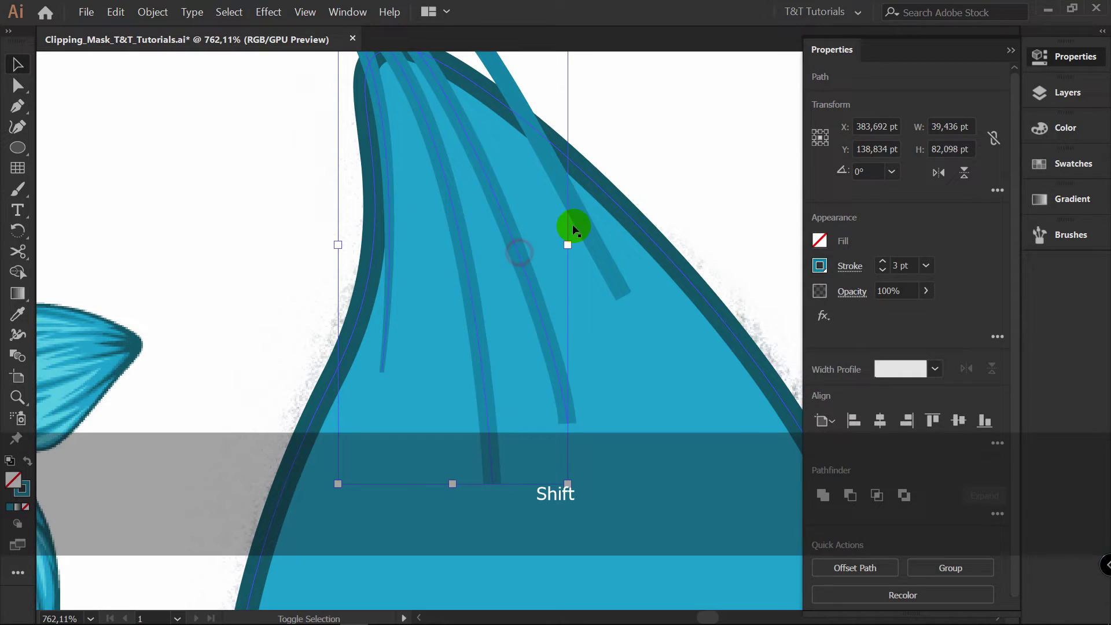
pyautogui.keyDown('shift'); pyautogui.click(585, 224); pyautogui.keyUp('shift')
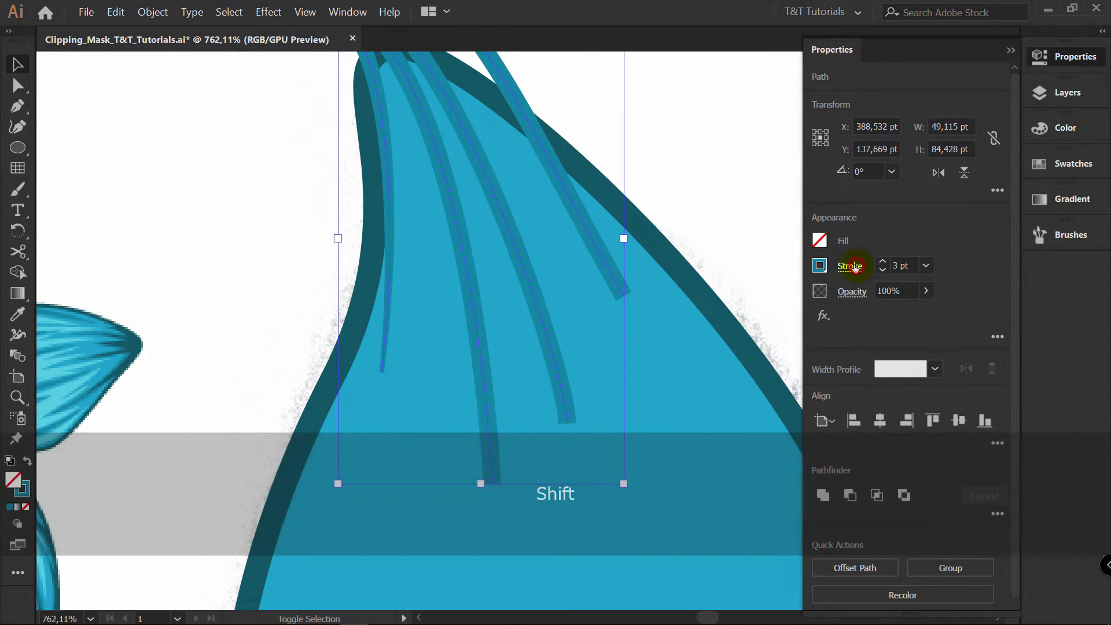
pyautogui.click(853, 264)
pyautogui.click(752, 313)
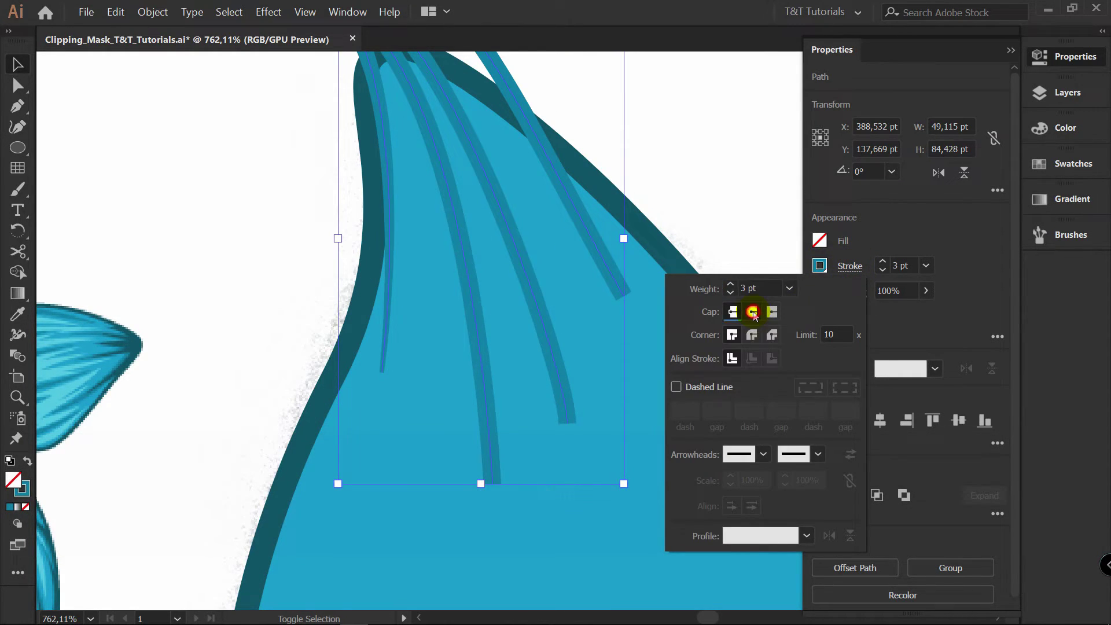
# Try to taper the lower ends of the three round-capped vein lines individually with the Width tool.
pyautogui.press('space')
pyautogui.moveTo(530, 323); pyautogui.dragTo(539, 246)
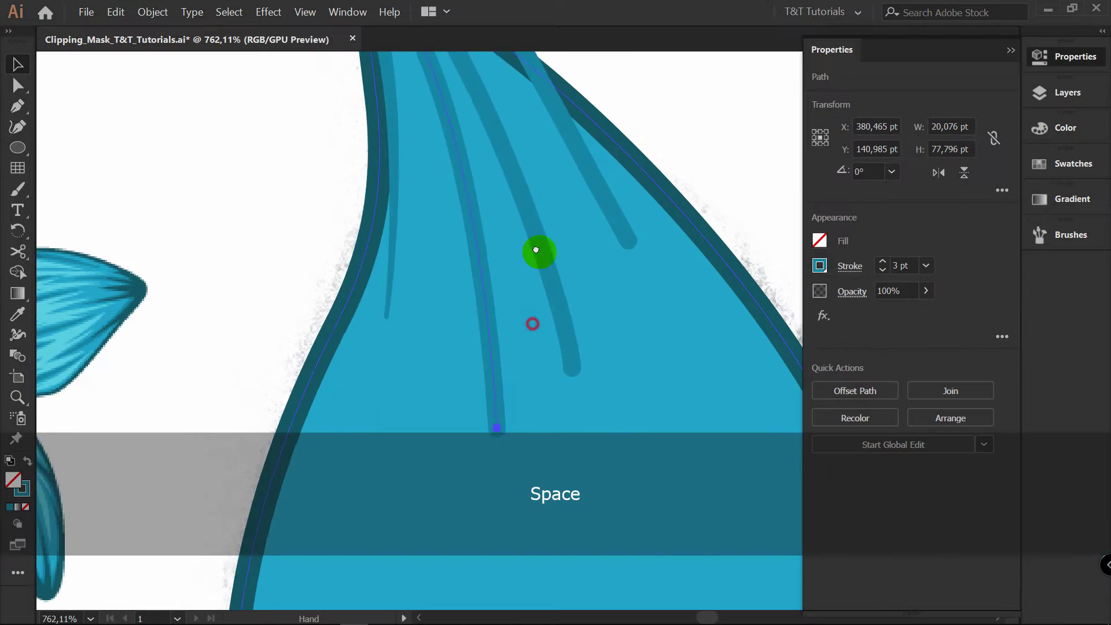
pyautogui.hotkey('shift', 'w')
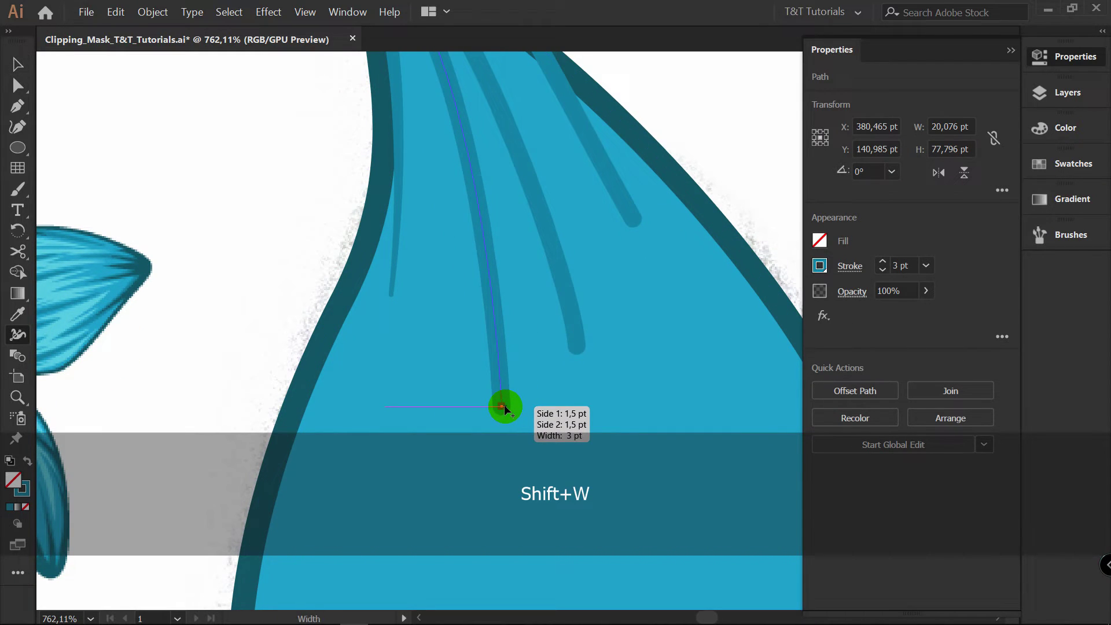
pyautogui.moveTo(502, 409); pyautogui.dragTo(501, 409)
pyautogui.moveTo(579, 345); pyautogui.dragTo(576, 346)
pyautogui.press('space')
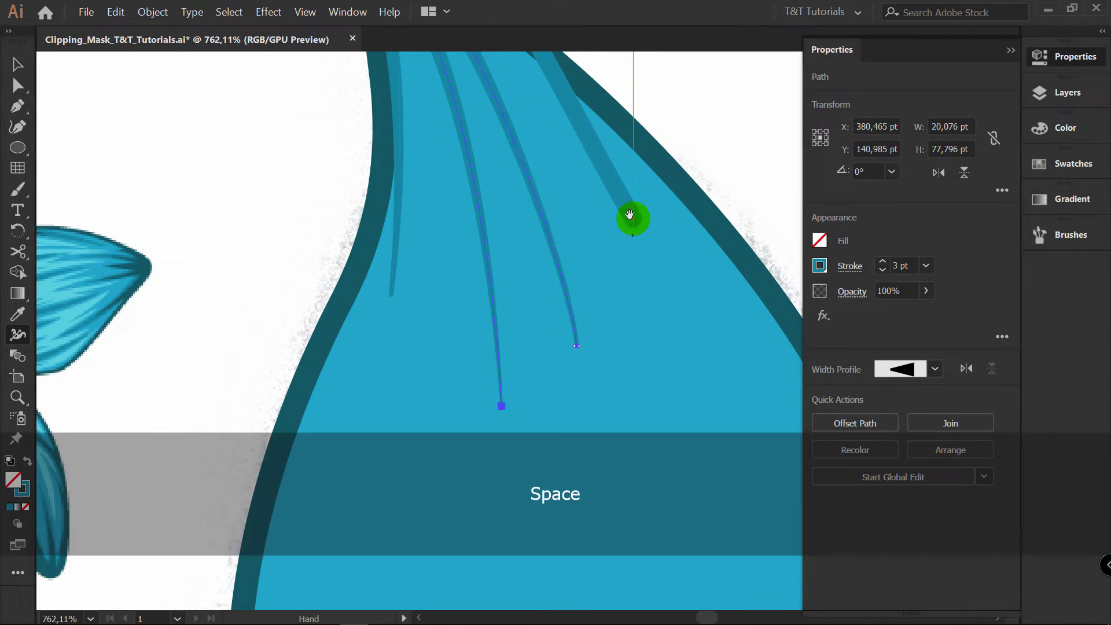
pyautogui.moveTo(631, 217); pyautogui.dragTo(528, 337)
pyautogui.press('space')
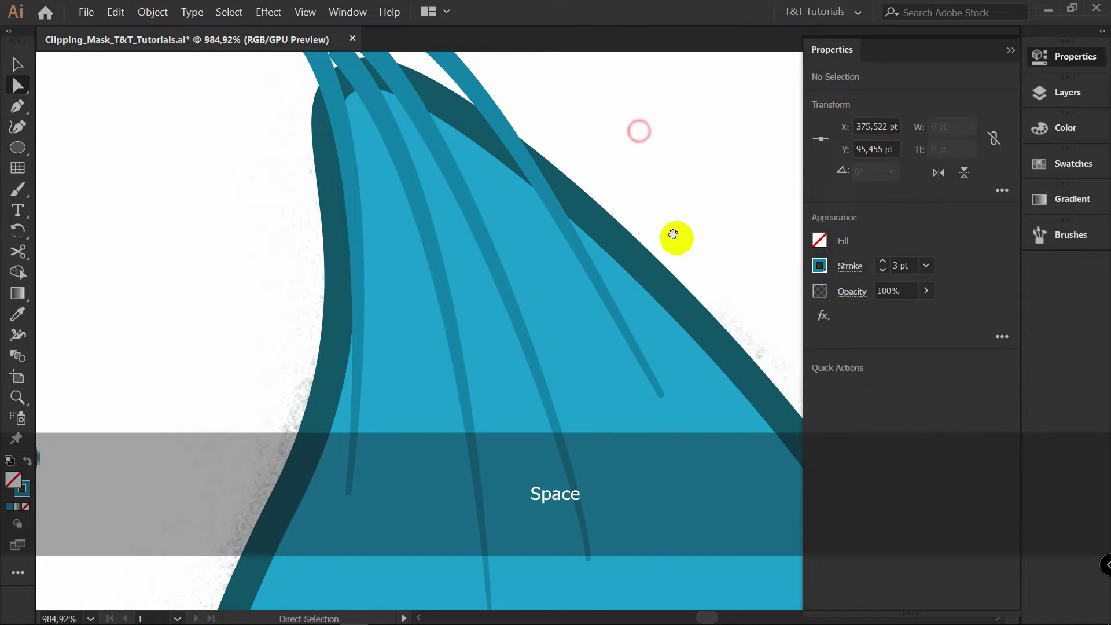
# Undo the individual tapering of the three round-capped vein lines.
pyautogui.press('z')
pyautogui.moveTo(667, 275); pyautogui.dragTo(520, 172)
pyautogui.press('space')
pyautogui.press('v')
pyautogui.press('z')
pyautogui.moveTo(513, 225); pyautogui.dragTo(529, 223)
pyautogui.press('v')
pyautogui.hotkey('ctrl', 'z')
pyautogui.hotkey('ctrl', 'z')
pyautogui.hotkey('ctrl', 'z')
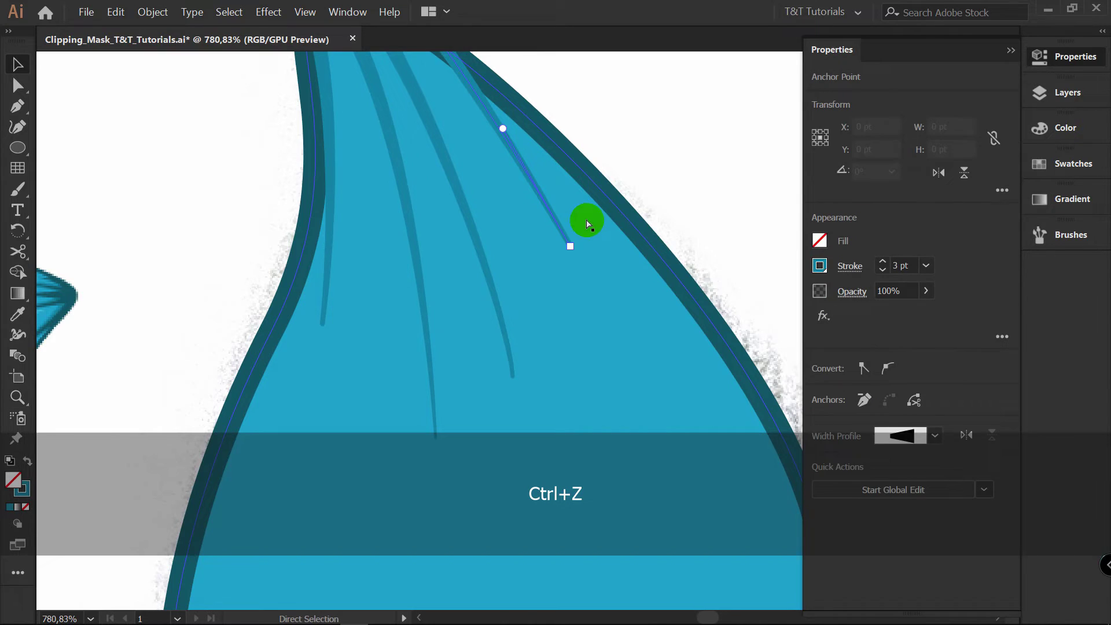
# Copy the tapered appearance of the leftmost vein line to the other three vein lines through their layer targets.
pyautogui.scroll(3, 358, 293)
pyautogui.press('v')
pyautogui.click(322, 240)
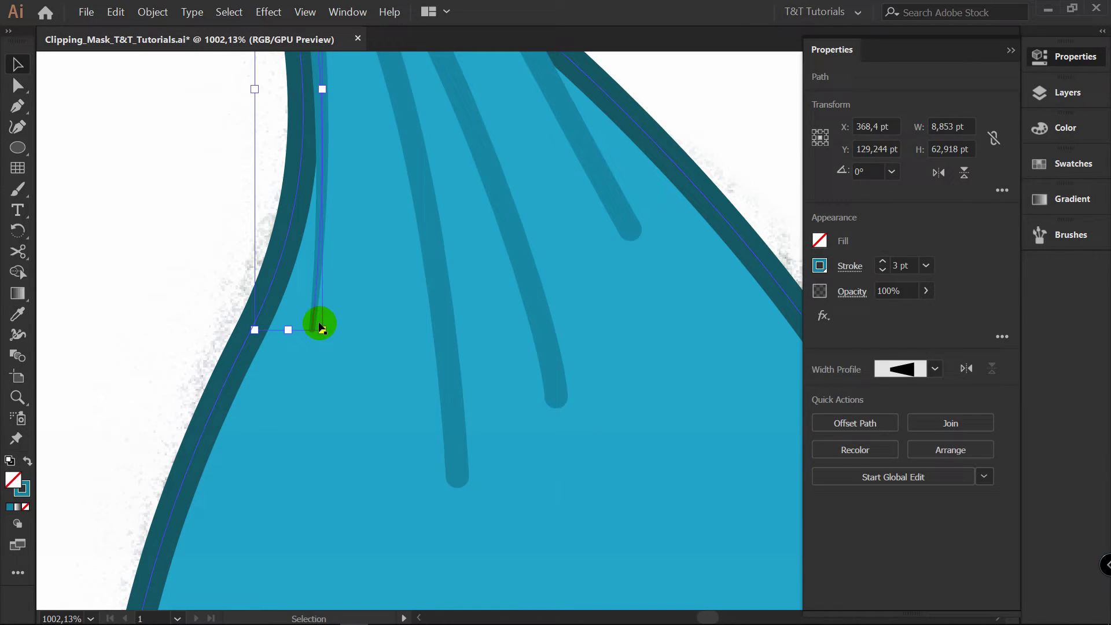
pyautogui.click(1040, 95)
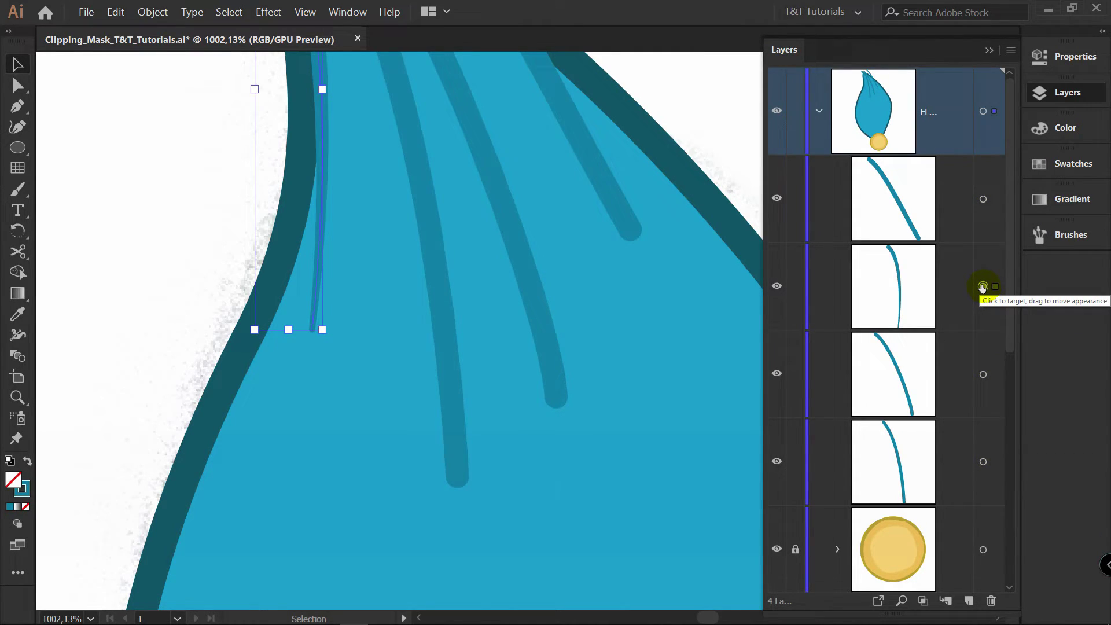
pyautogui.press('alt')
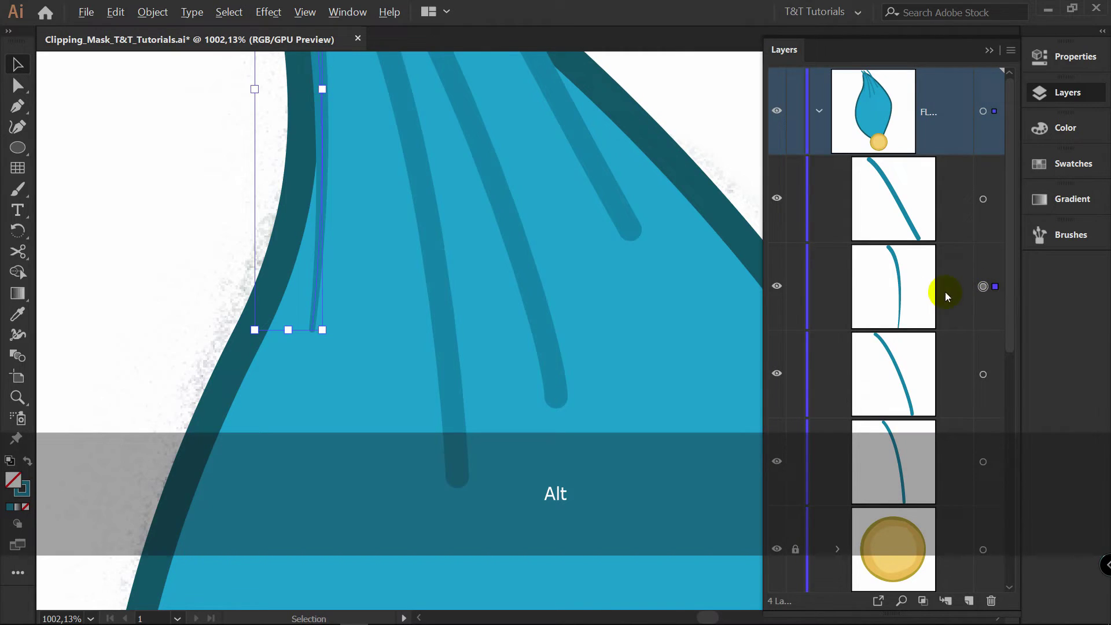
pyautogui.moveTo(982, 288); pyautogui.dragTo(985, 289)
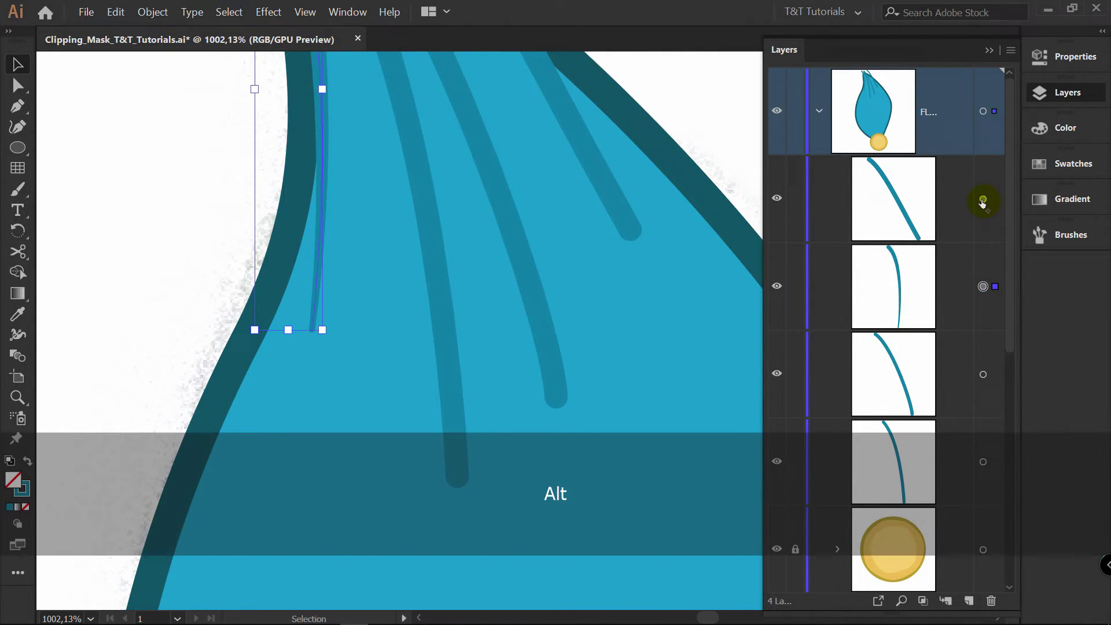
pyautogui.moveTo(982, 201); pyautogui.dragTo(982, 200)
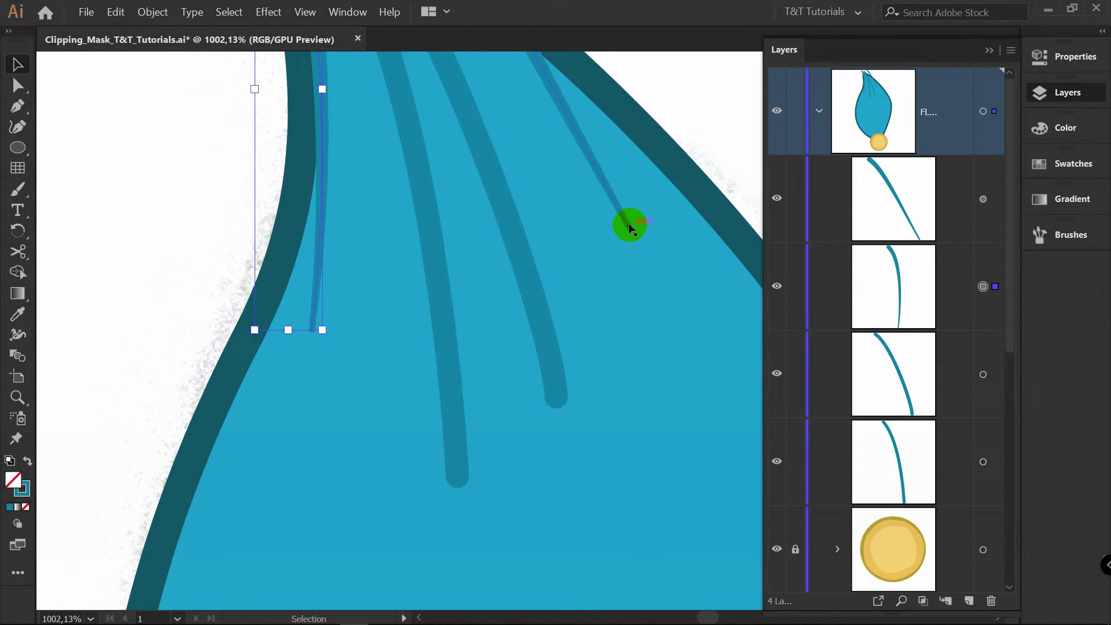
pyautogui.moveTo(983, 287); pyautogui.dragTo(978, 307)
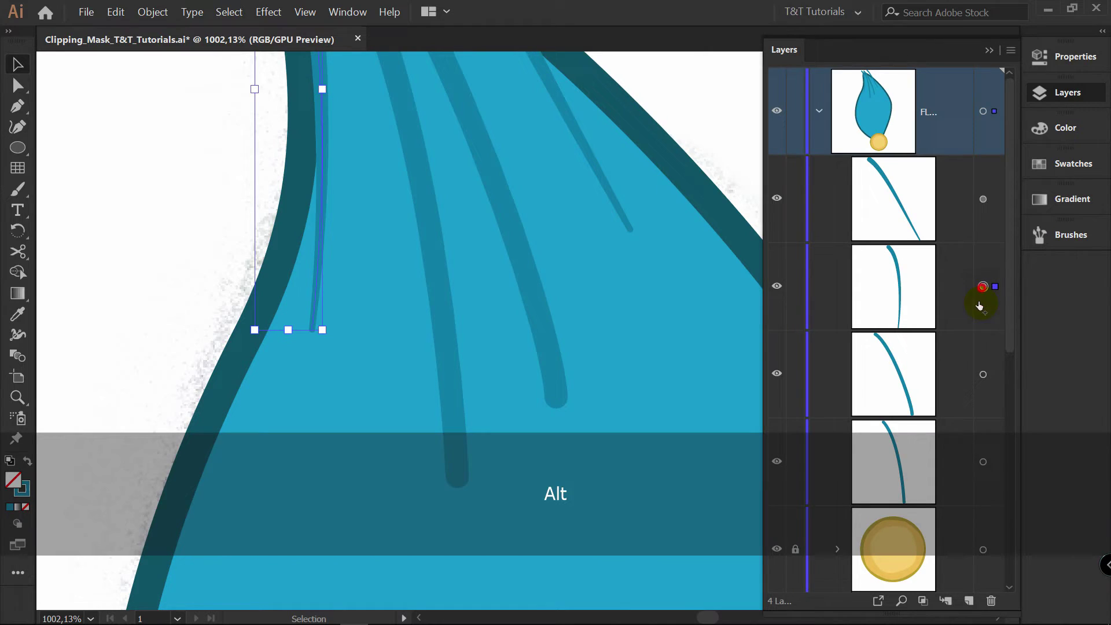
pyautogui.moveTo(983, 375); pyautogui.dragTo(981, 376)
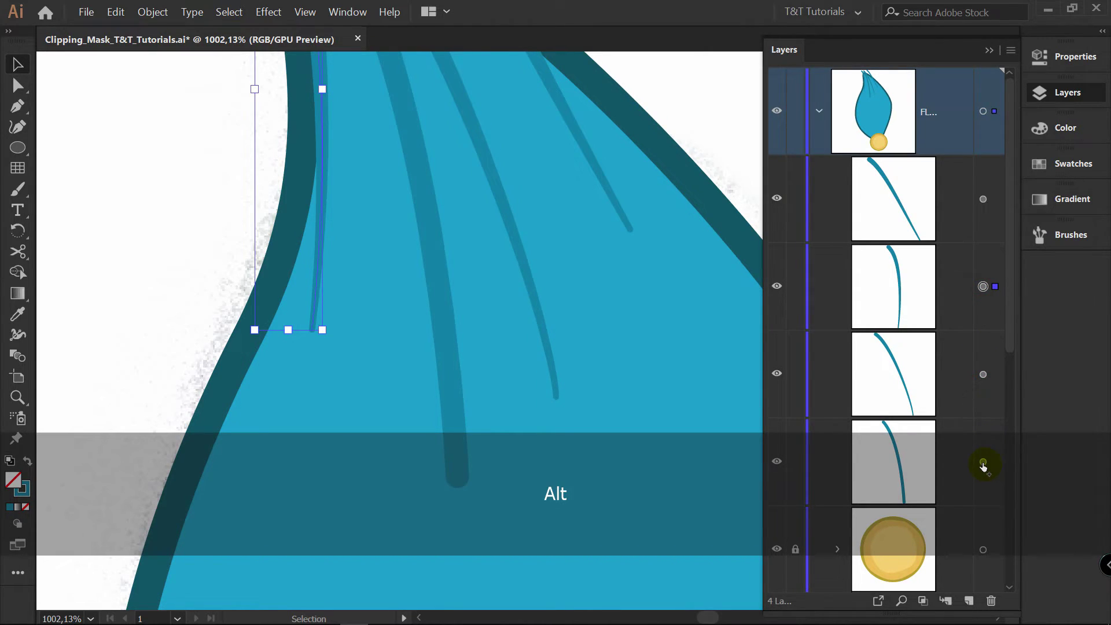
pyautogui.moveTo(983, 466); pyautogui.dragTo(983, 465)
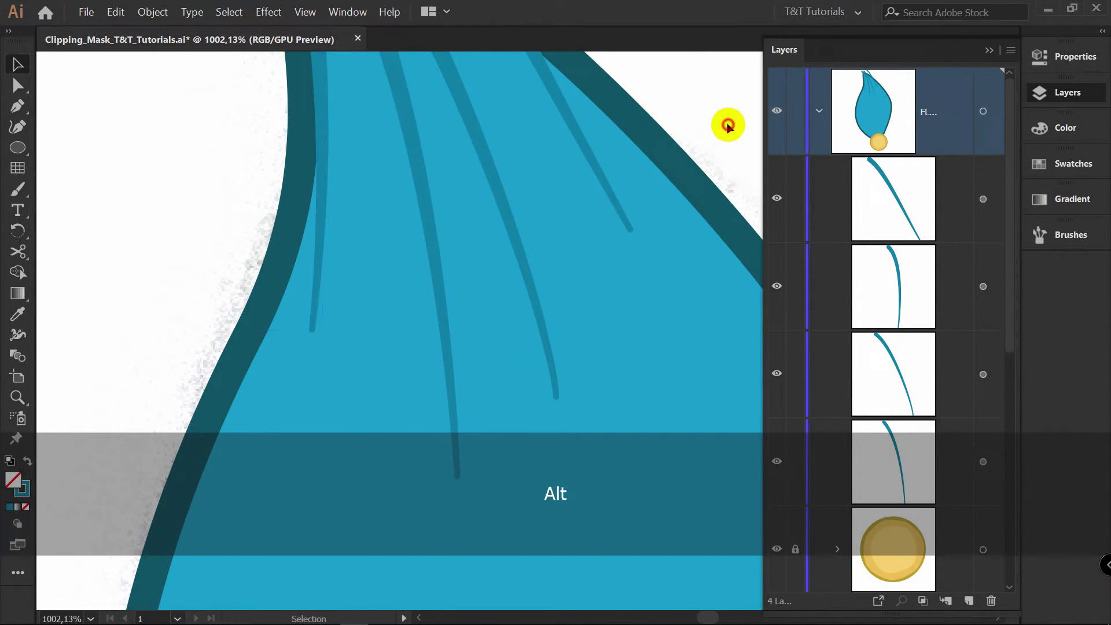
# Refine the vein lines with the Width tool, narrowing their lower tips and widening their upper ends.
pyautogui.click(440, 310)
pyautogui.hotkey('shift', 'w')
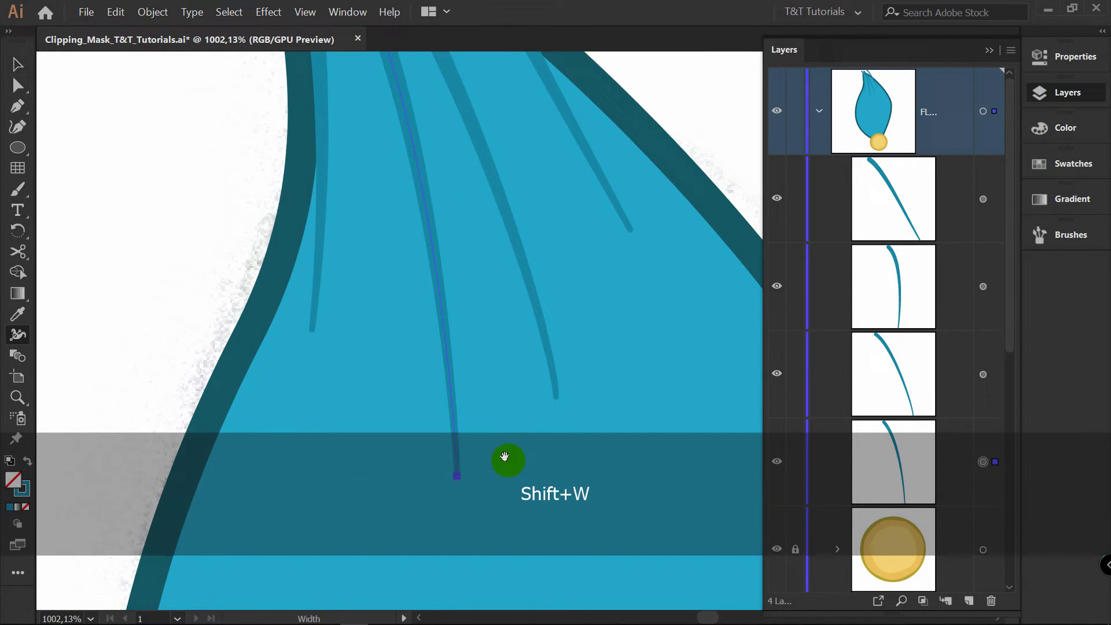
pyautogui.moveTo(504, 457); pyautogui.dragTo(524, 343)
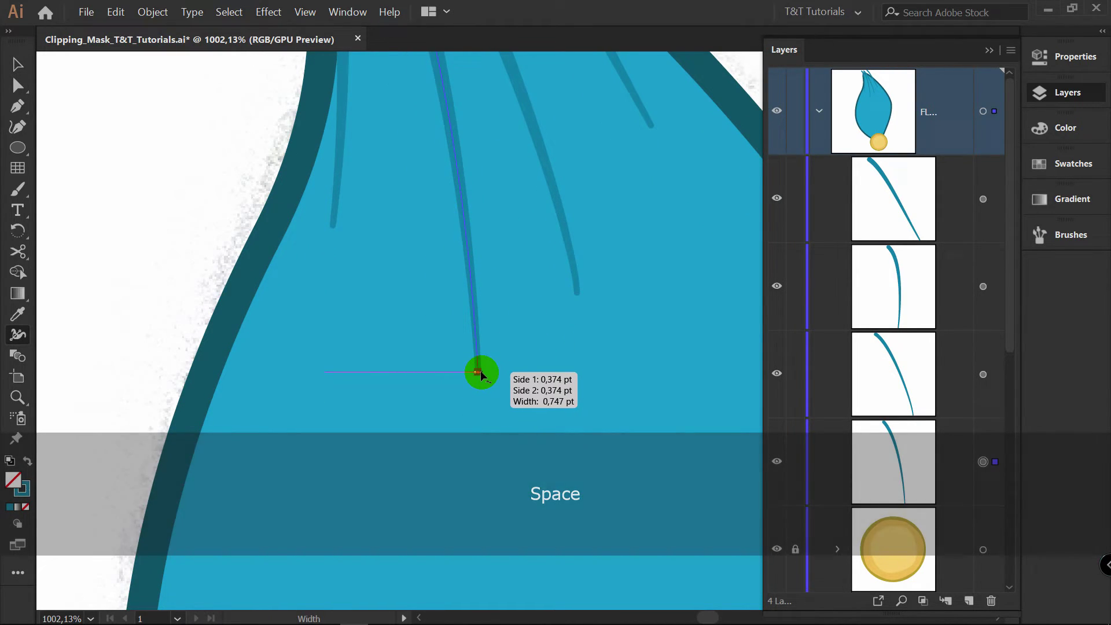
pyautogui.moveTo(481, 372); pyautogui.dragTo(481, 373)
pyautogui.moveTo(577, 293); pyautogui.dragTo(494, 409)
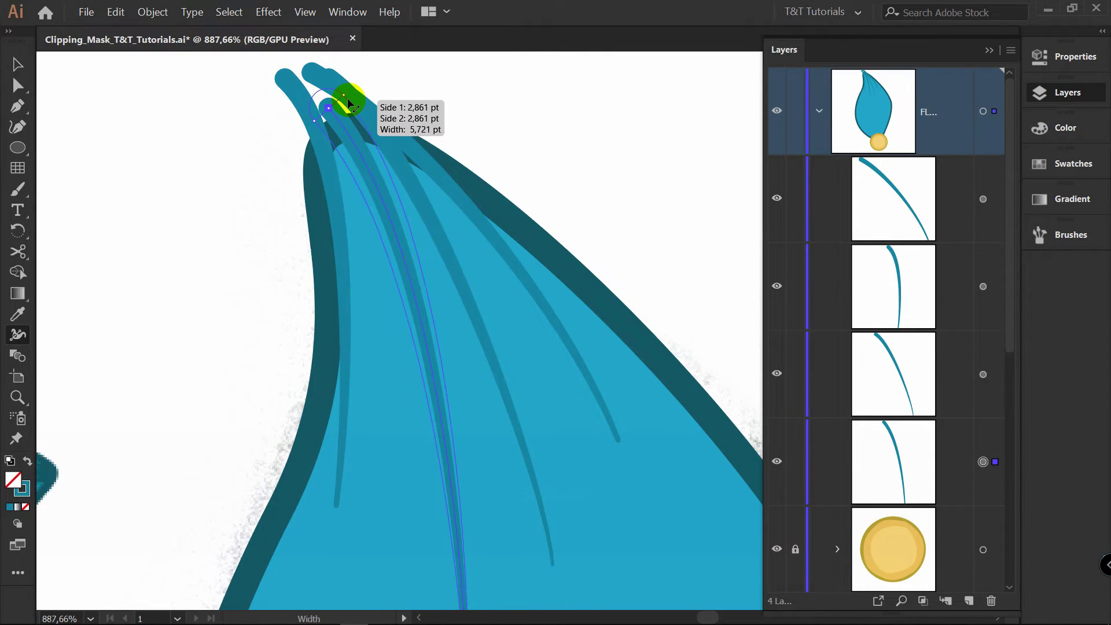
pyautogui.moveTo(340, 104); pyautogui.dragTo(397, 156)
pyautogui.scroll(5, 544, 422)
# Unlock the rightmost vein line and select the upper anchor point of the vein line beside it.
pyautogui.press('a')
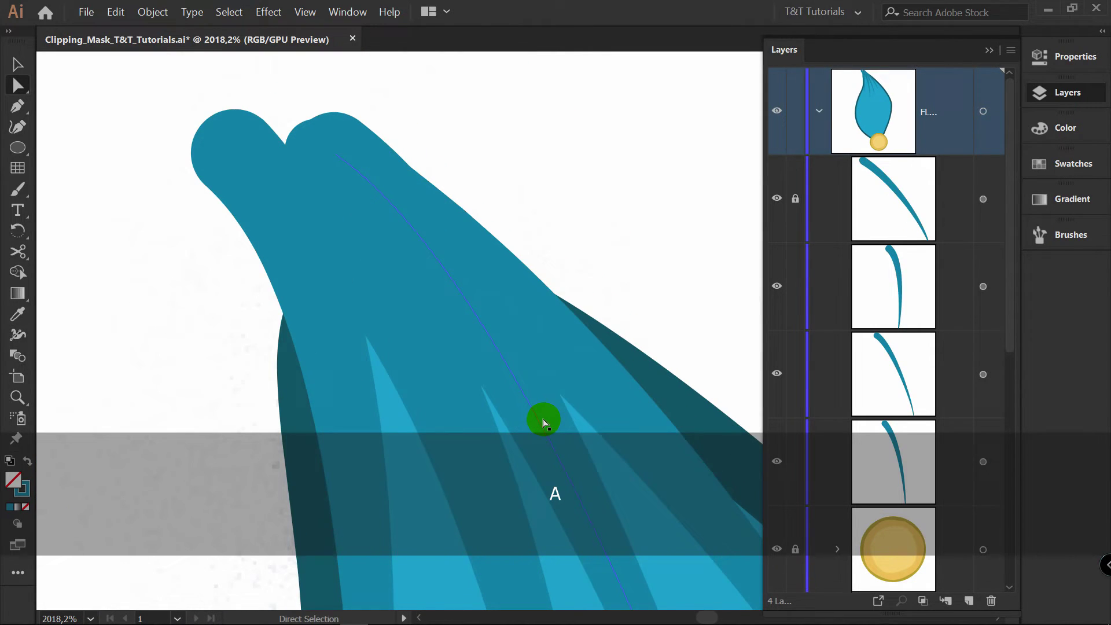
pyautogui.click(334, 151)
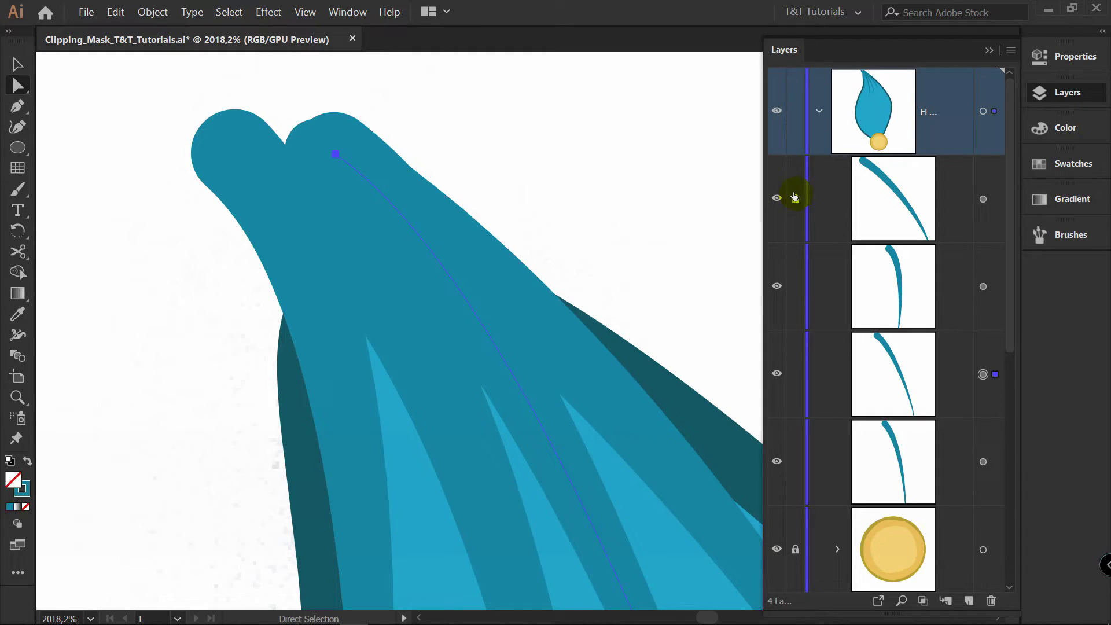
pyautogui.click(331, 182)
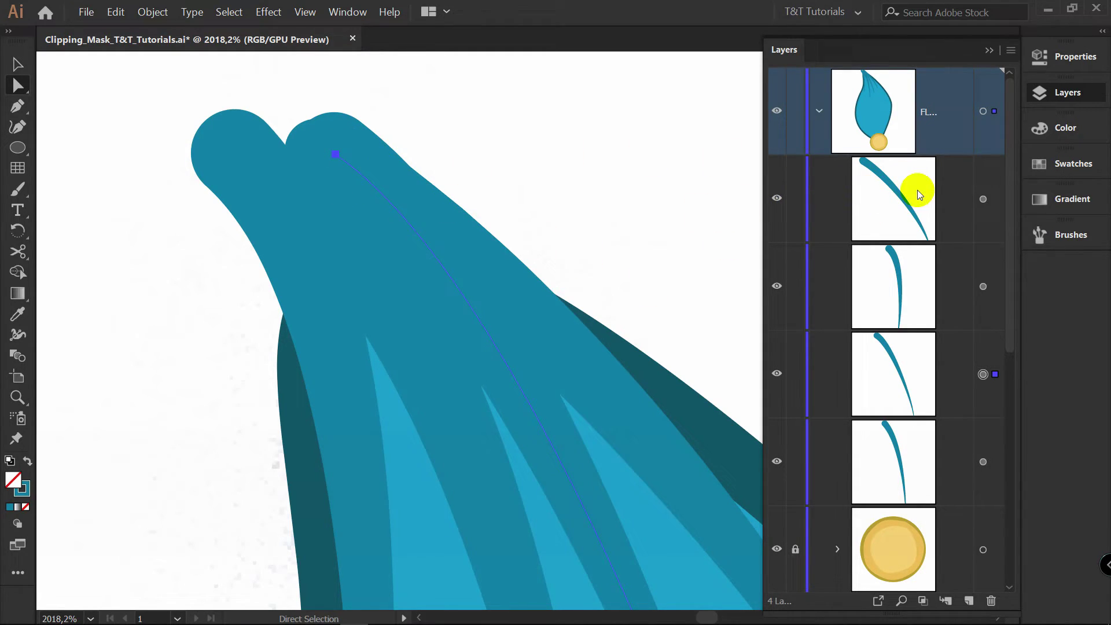
# Reshape the leftmost vein line by adjusting its anchor points and curve handles with Direct Selection.
pyautogui.press('z')
pyautogui.moveTo(642, 226); pyautogui.dragTo(442, 202)
pyautogui.press('space')
pyautogui.moveTo(670, 312); pyautogui.dragTo(585, 200)
pyautogui.press('z')
pyautogui.moveTo(588, 193)
pyautogui.mouseDown()
pyautogui.moveTo(462, 192)
pyautogui.moveTo(478, 178)
pyautogui.mouseUp()
pyautogui.press('a')
pyautogui.click(396, 116)
pyautogui.moveTo(387, 91); pyautogui.dragTo(407, 109)
pyautogui.moveTo(492, 188); pyautogui.dragTo(530, 258)
pyautogui.moveTo(585, 375); pyautogui.dragTo(564, 215)
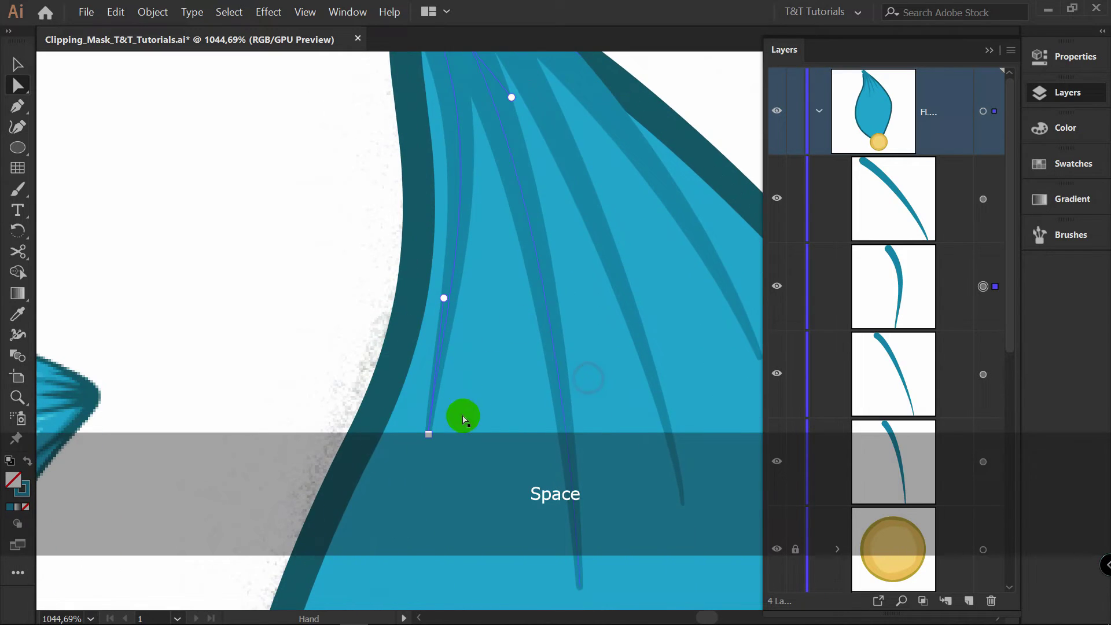
pyautogui.press('a')
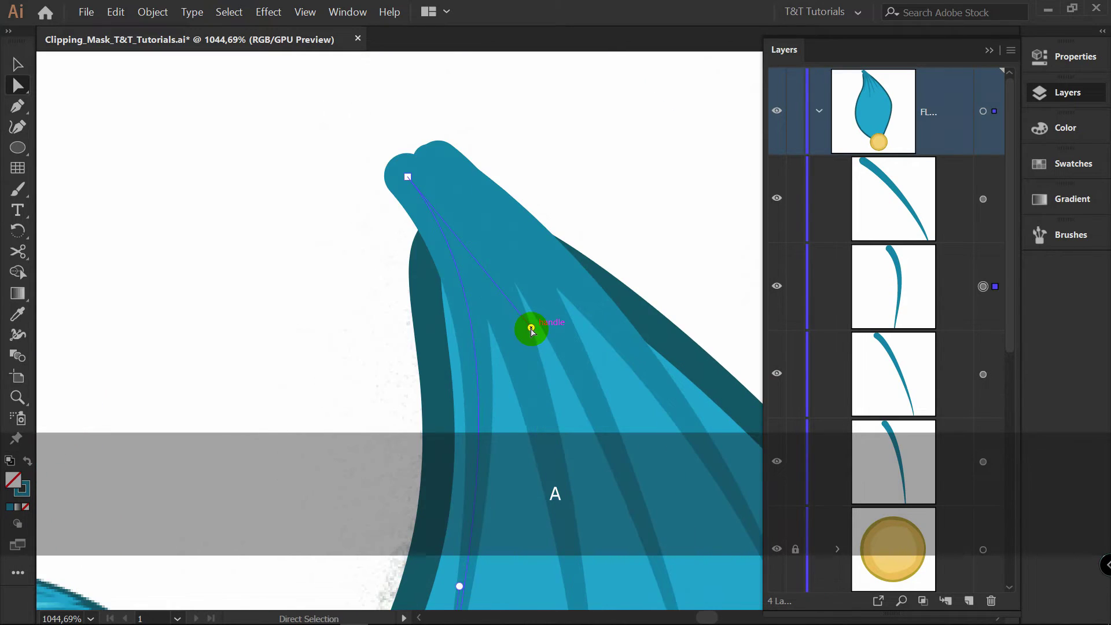
pyautogui.moveTo(531, 327); pyautogui.dragTo(512, 338)
pyautogui.press('space')
pyautogui.moveTo(562, 300); pyautogui.dragTo(540, 194)
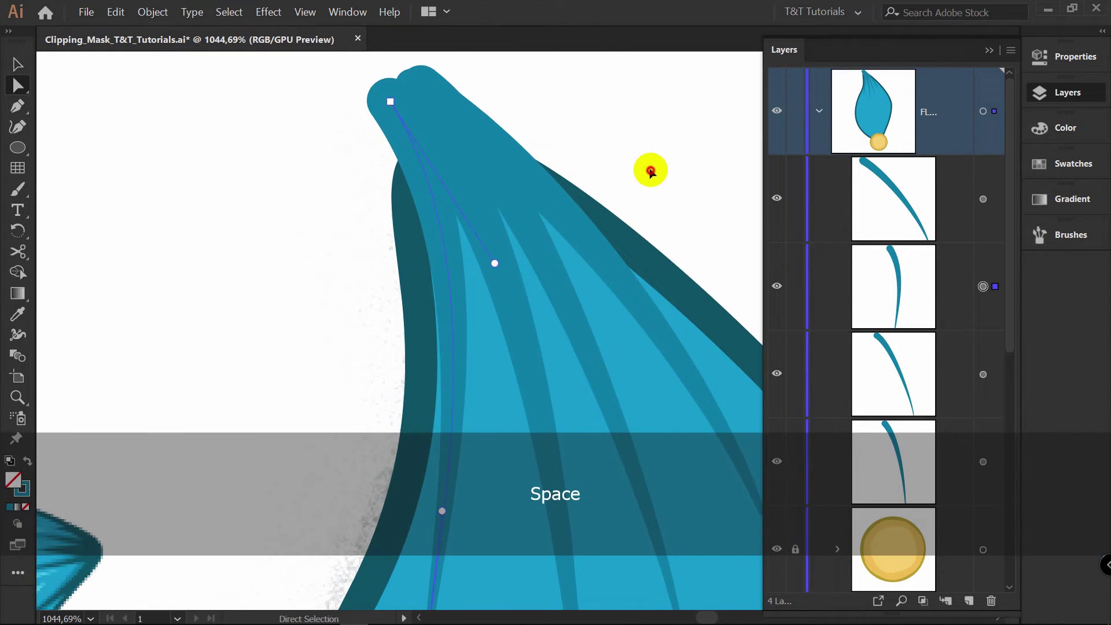
# Duplicate the second vein line from the left, rotate the copy into the gap between the veins, and adjust its shape.
pyautogui.press('z')
pyautogui.press('v')
pyautogui.moveTo(486, 230); pyautogui.dragTo(462, 253)
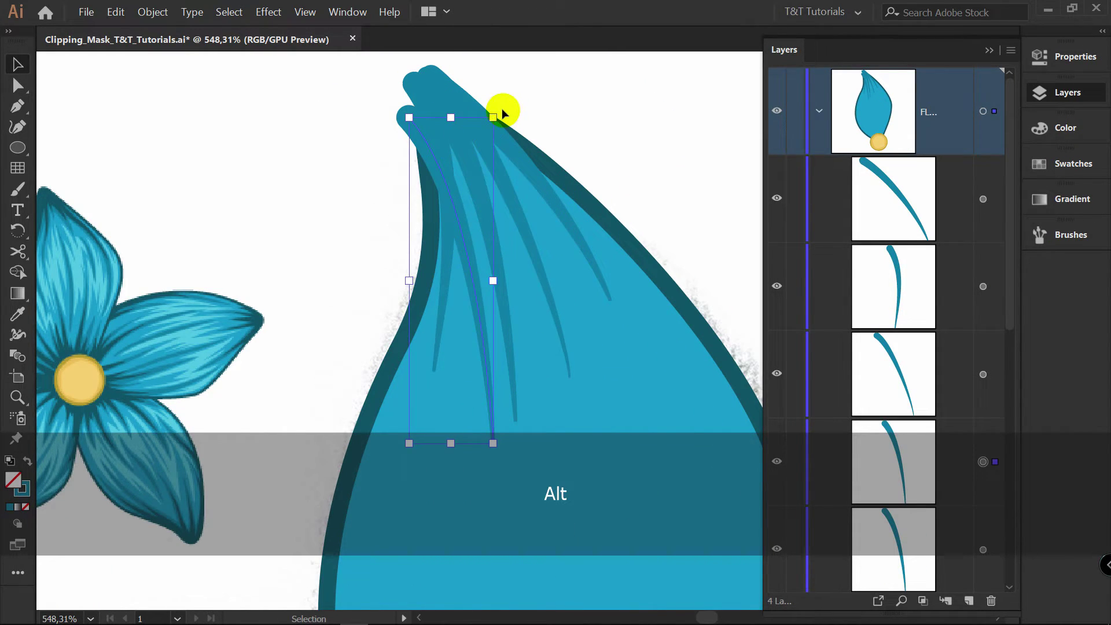
pyautogui.moveTo(502, 112); pyautogui.dragTo(500, 112)
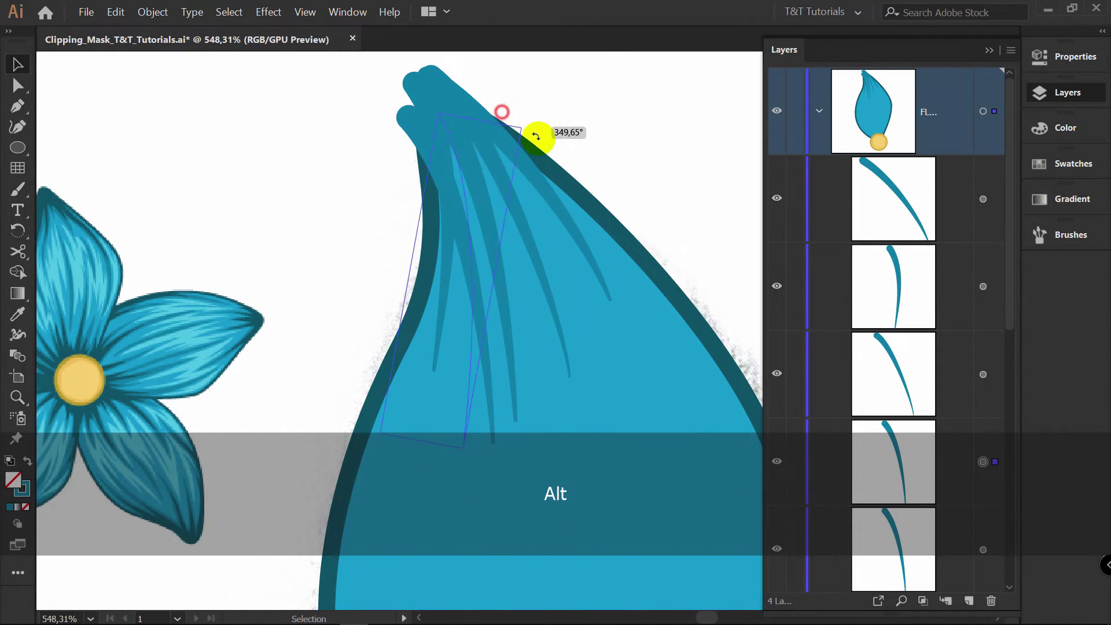
pyautogui.press('a')
pyautogui.click(471, 165)
# Set the stroke weight of all the vein lines to 9 pt.
pyautogui.press('v')
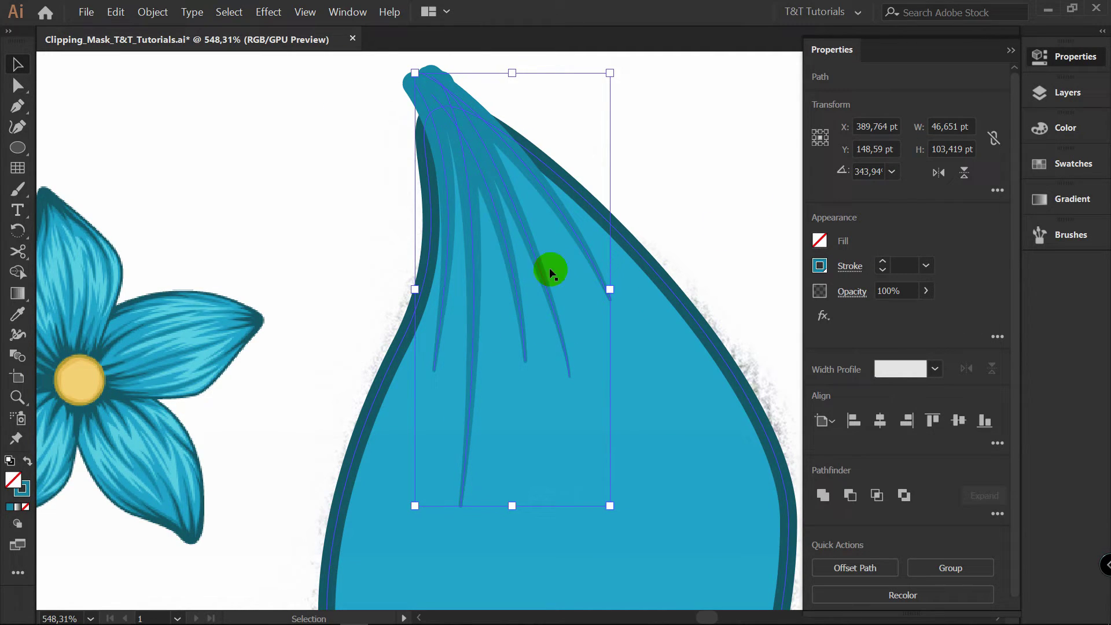
pyautogui.click(882, 264)
pyautogui.click(882, 265)
pyautogui.click(882, 264)
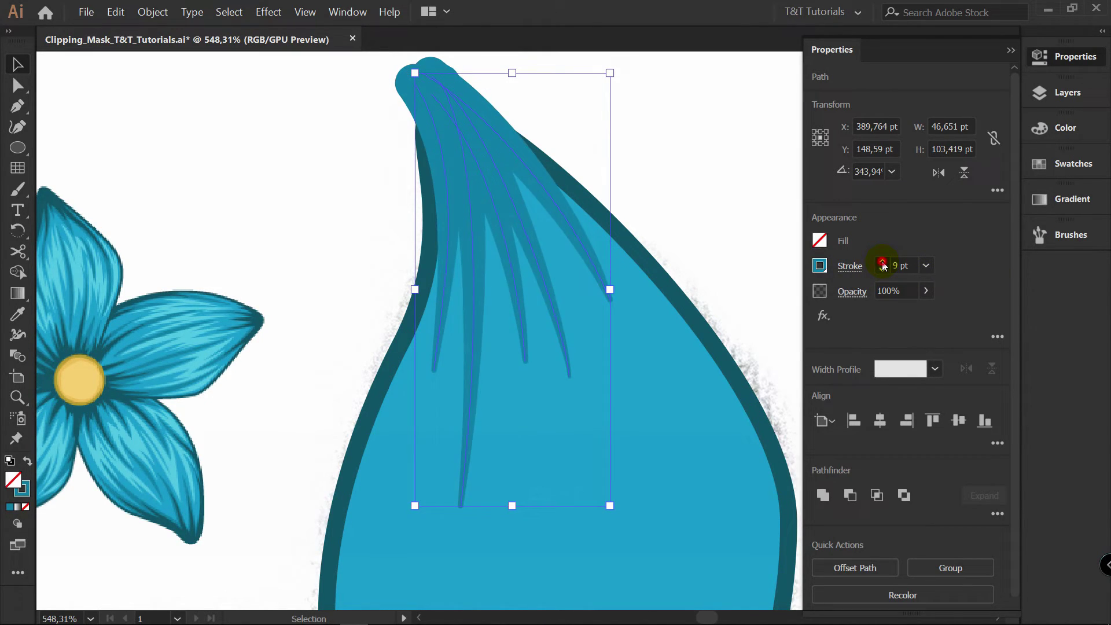
pyautogui.click(882, 264)
pyautogui.click(642, 173)
# Bring the light-blue petal fill shape to the front of the vein lines.
pyautogui.moveTo(642, 173)
pyautogui.mouseDown()
pyautogui.moveTo(609, 213)
pyautogui.moveTo(575, 210)
pyautogui.mouseUp()
pyautogui.press('v')
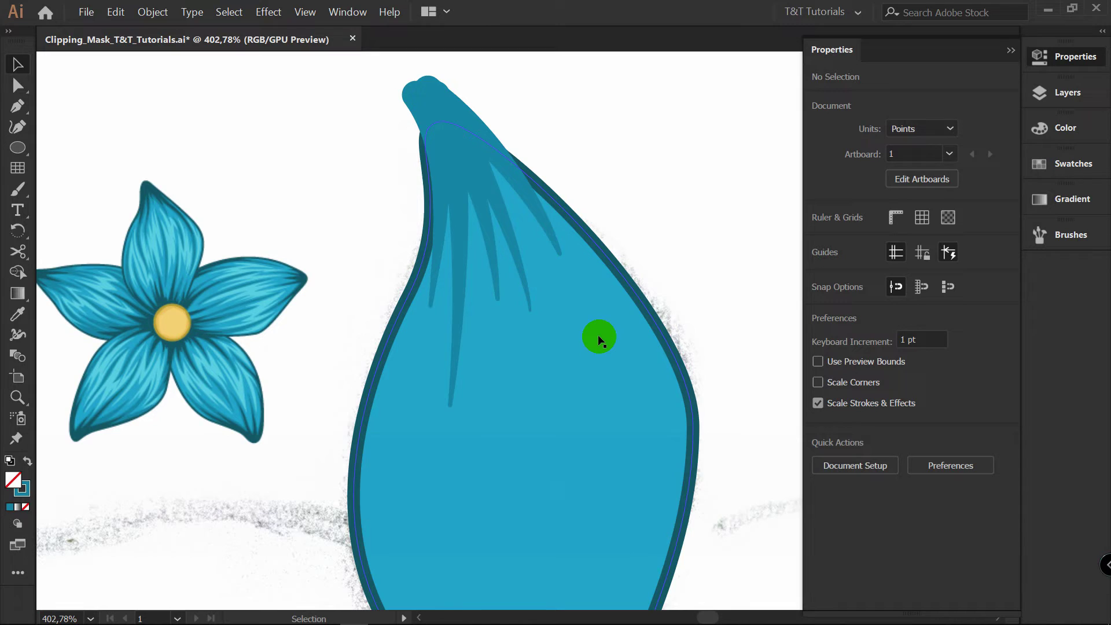
pyautogui.click(575, 355)
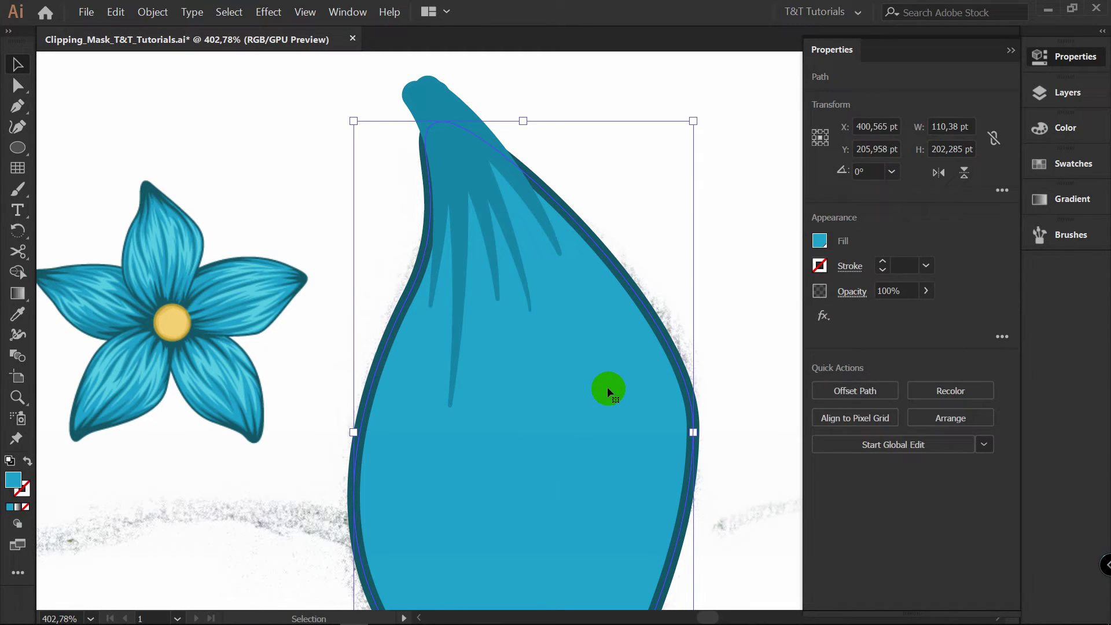
pyautogui.click(1080, 96)
pyautogui.rightClick(605, 416)
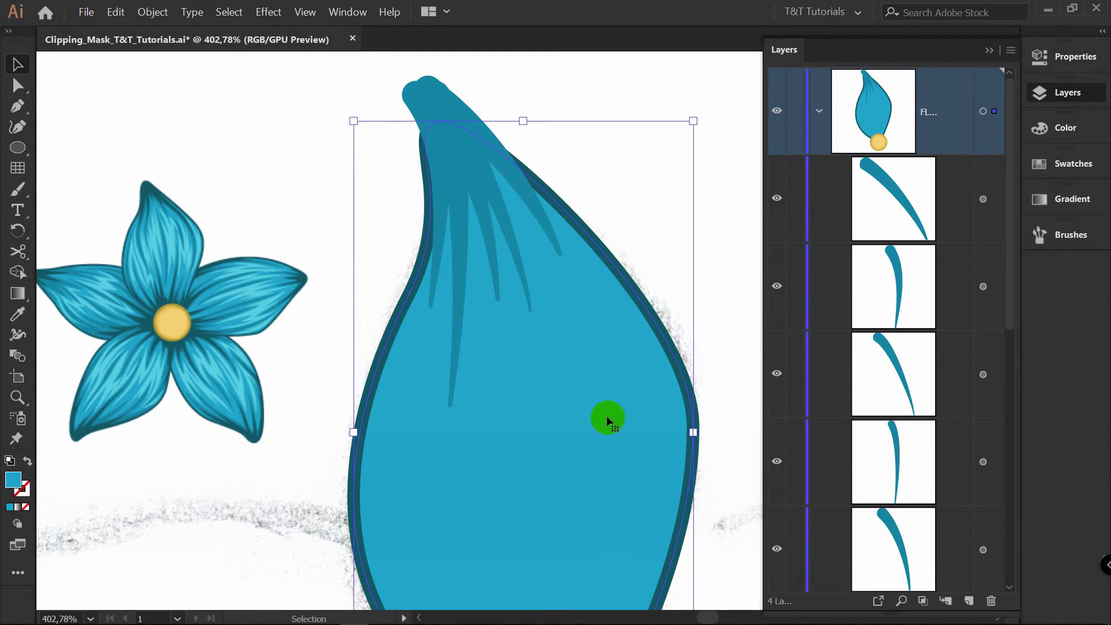
pyautogui.moveTo(652, 342)
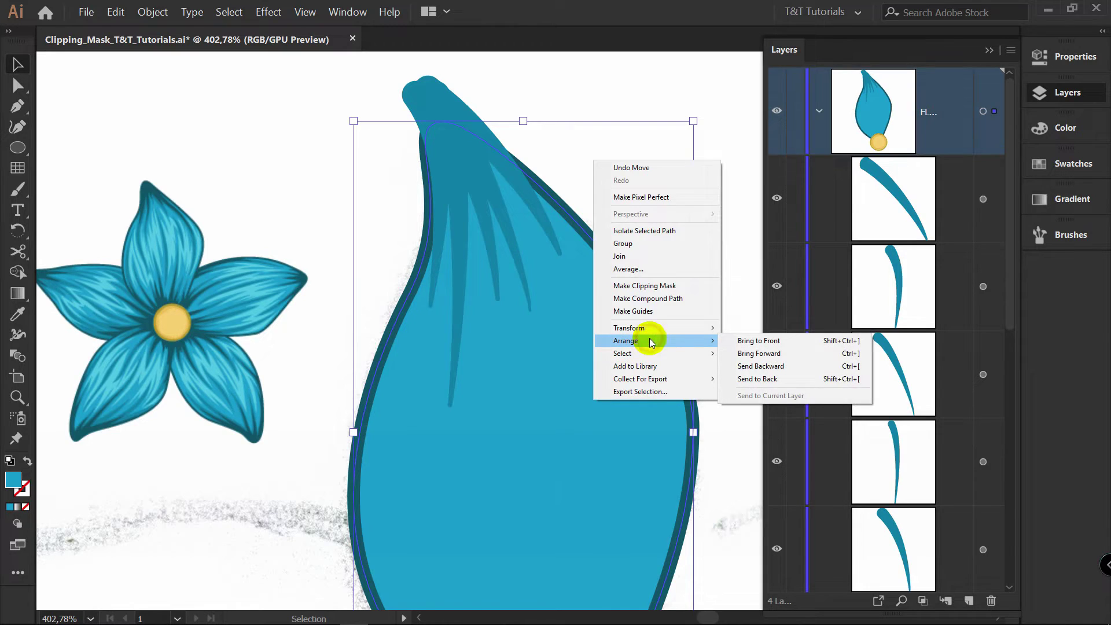
pyautogui.click(790, 345)
# Make a clipping mask from the petal fill shape over the vein lines and fill the mask path with R=23 G=156 B=205.
pyautogui.press('shift')
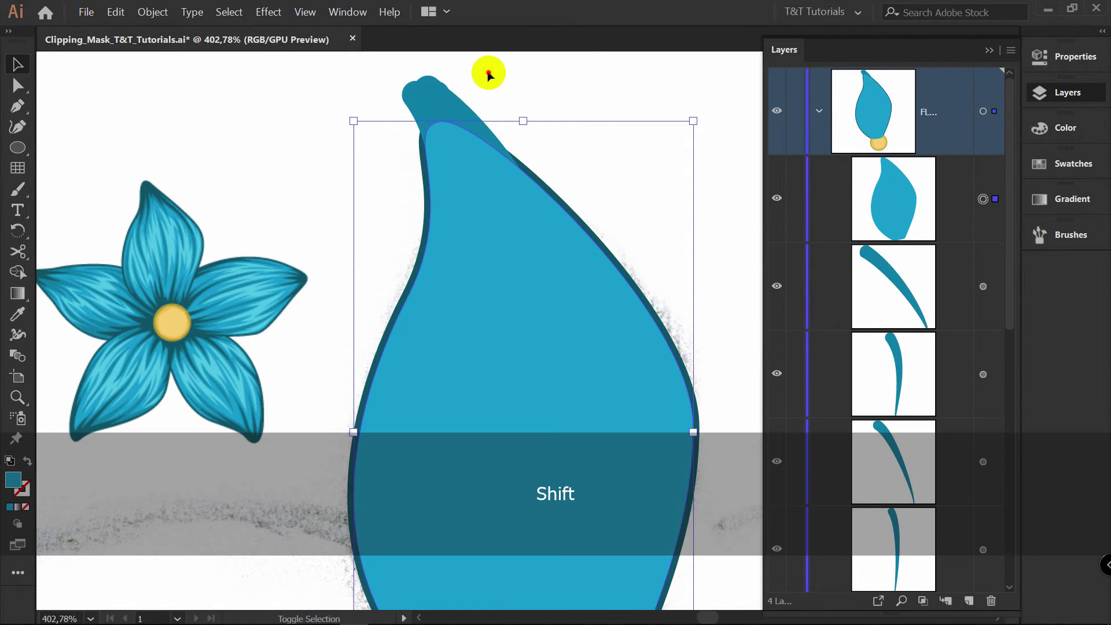
pyautogui.moveTo(489, 74)
pyautogui.mouseDown()
pyautogui.moveTo(367, 105)
pyautogui.moveTo(580, 156)
pyautogui.moveTo(376, 109)
pyautogui.mouseUp()
pyautogui.rightClick(486, 166)
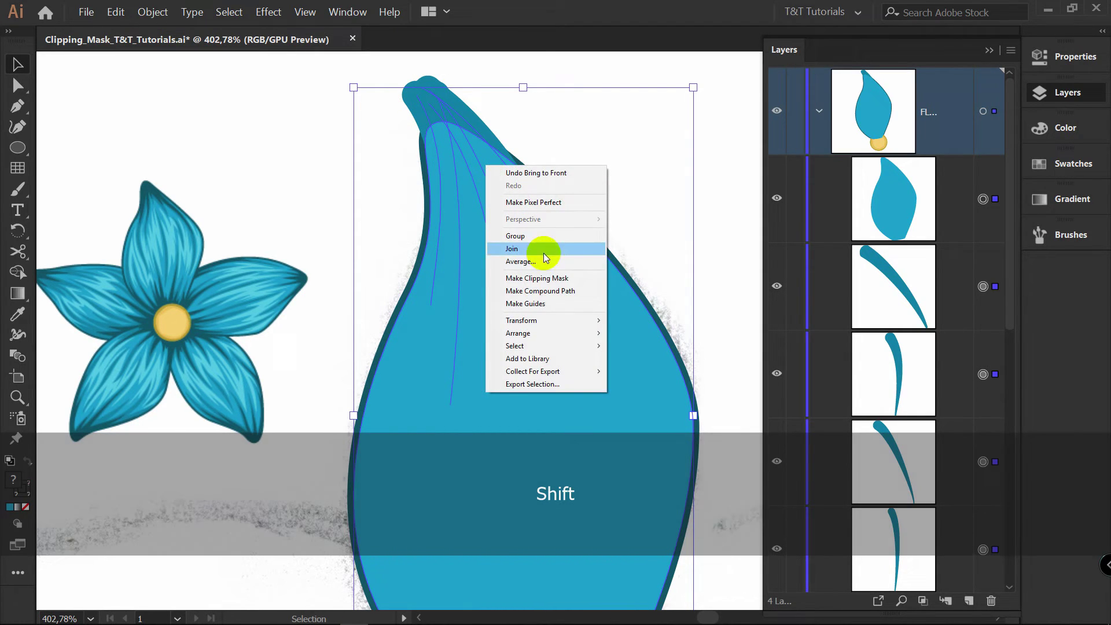
pyautogui.click(542, 279)
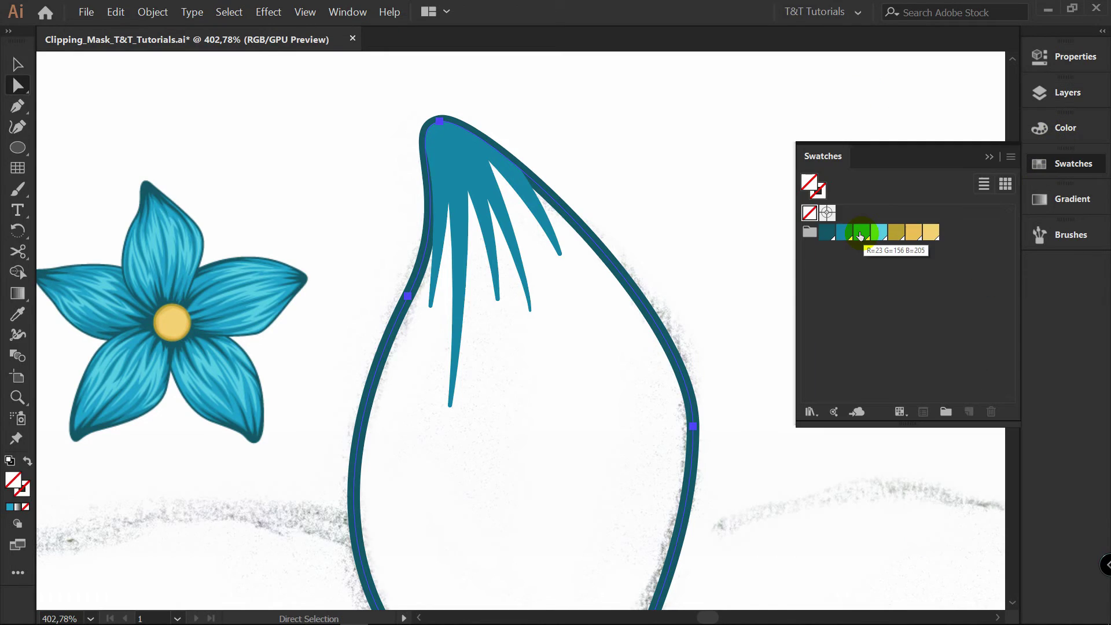
pyautogui.click(861, 235)
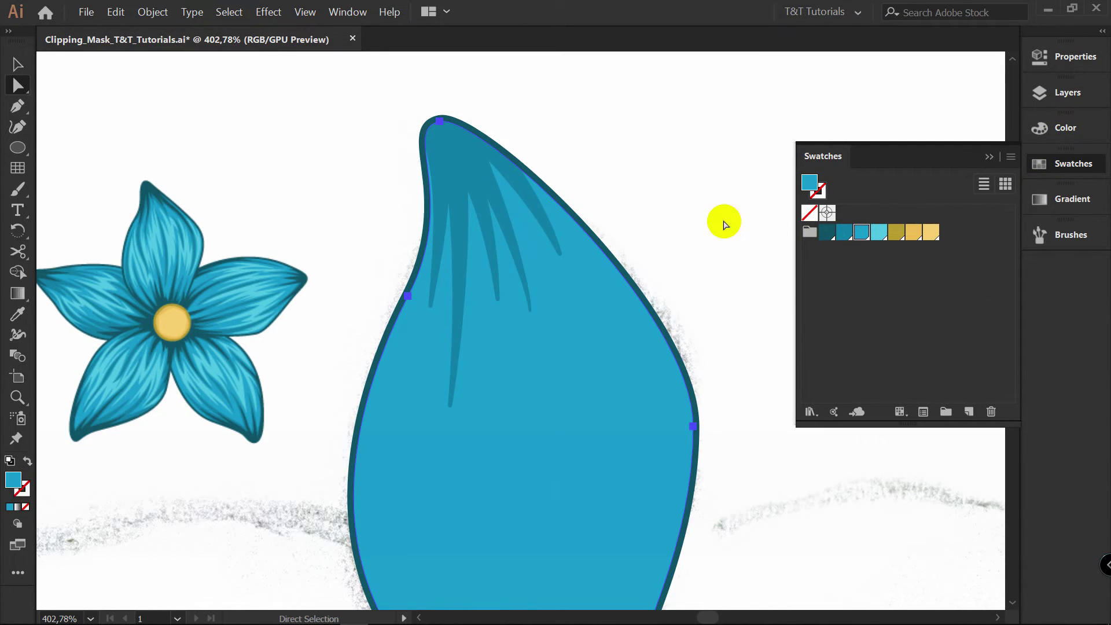
# Move the dark petal outline above the clipped petal group in the layer order.
pyautogui.press('v')
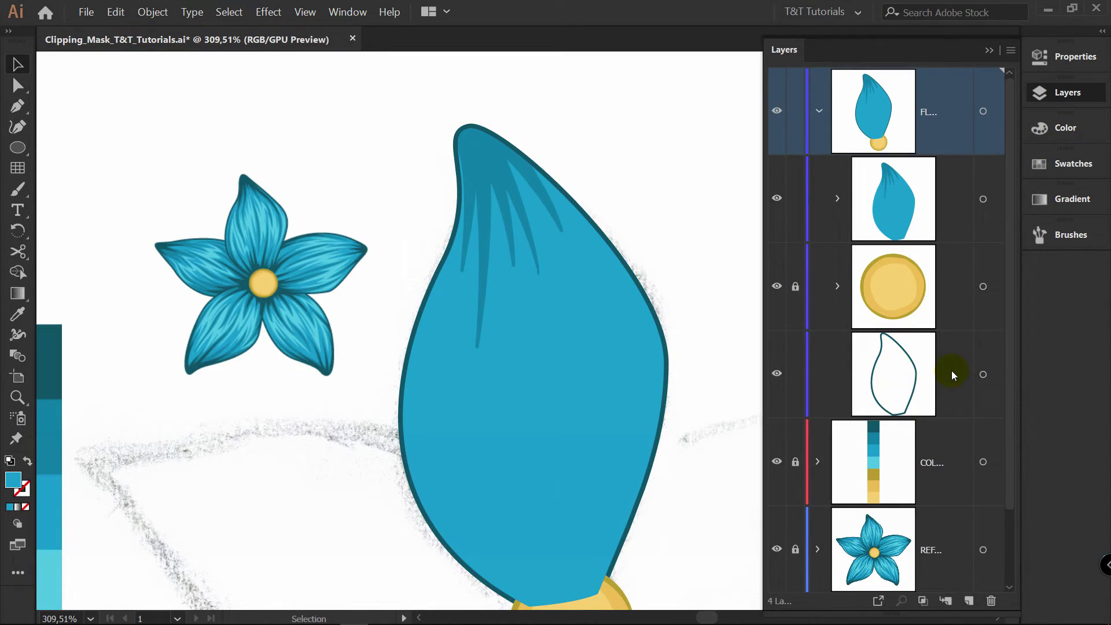
pyautogui.moveTo(953, 375); pyautogui.dragTo(934, 168)
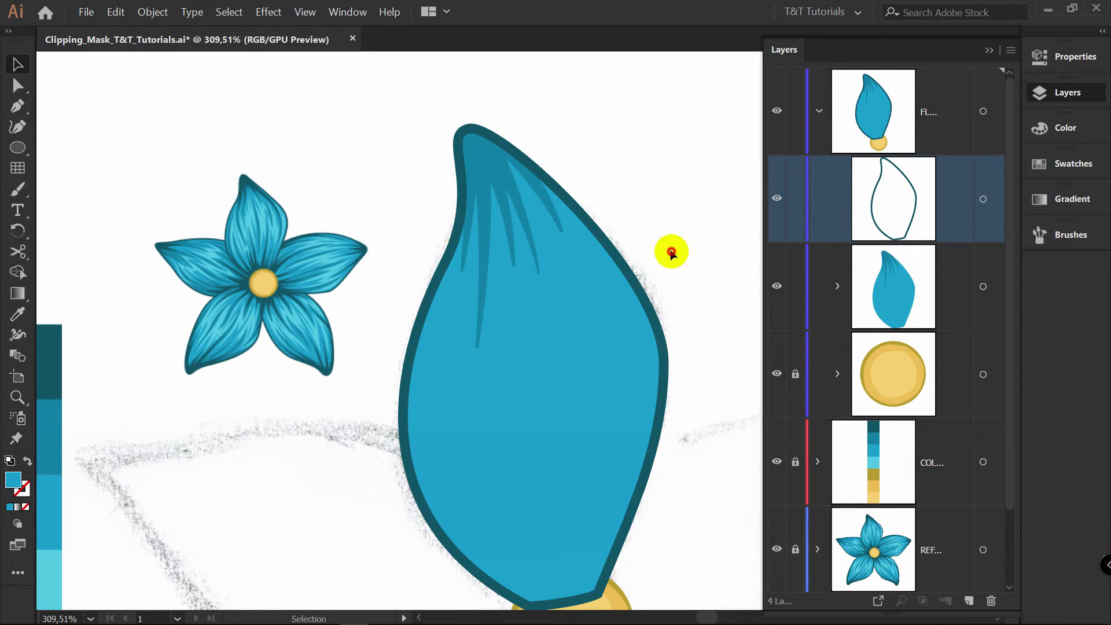
pyautogui.press('v')
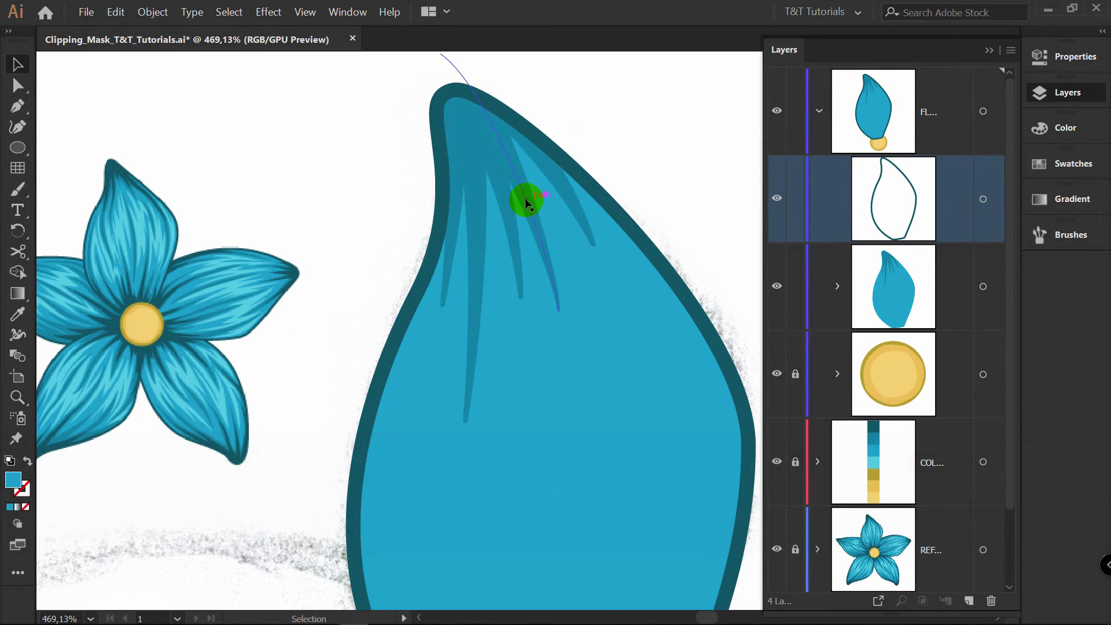
# Group the five vein lines inside the petal's clip group and lock that new group.
pyautogui.doubleClick(527, 200)
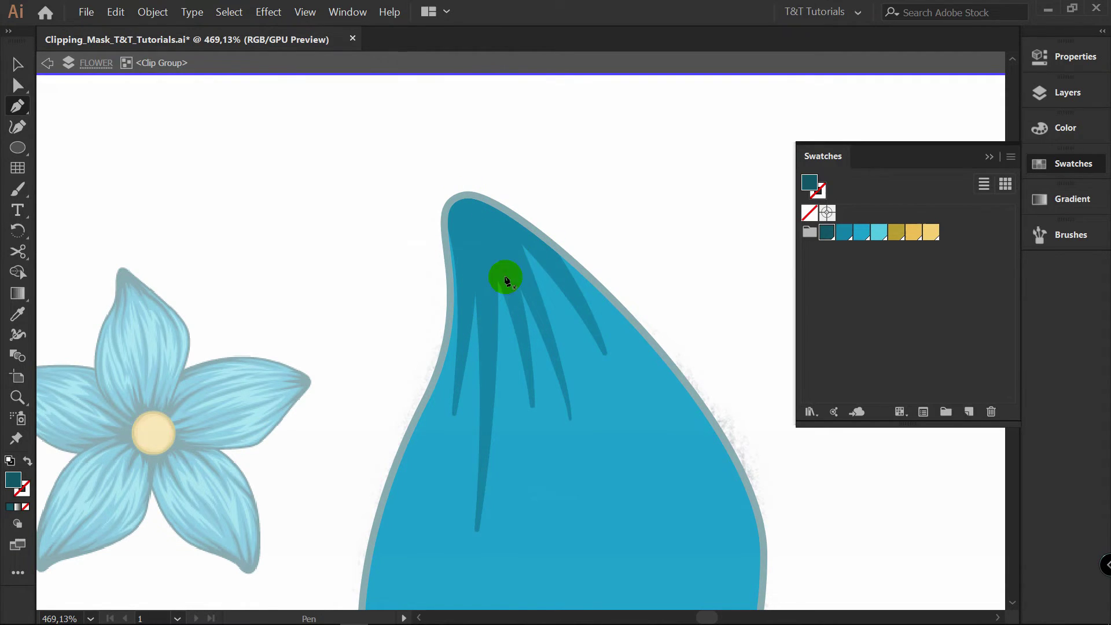
pyautogui.click(1073, 94)
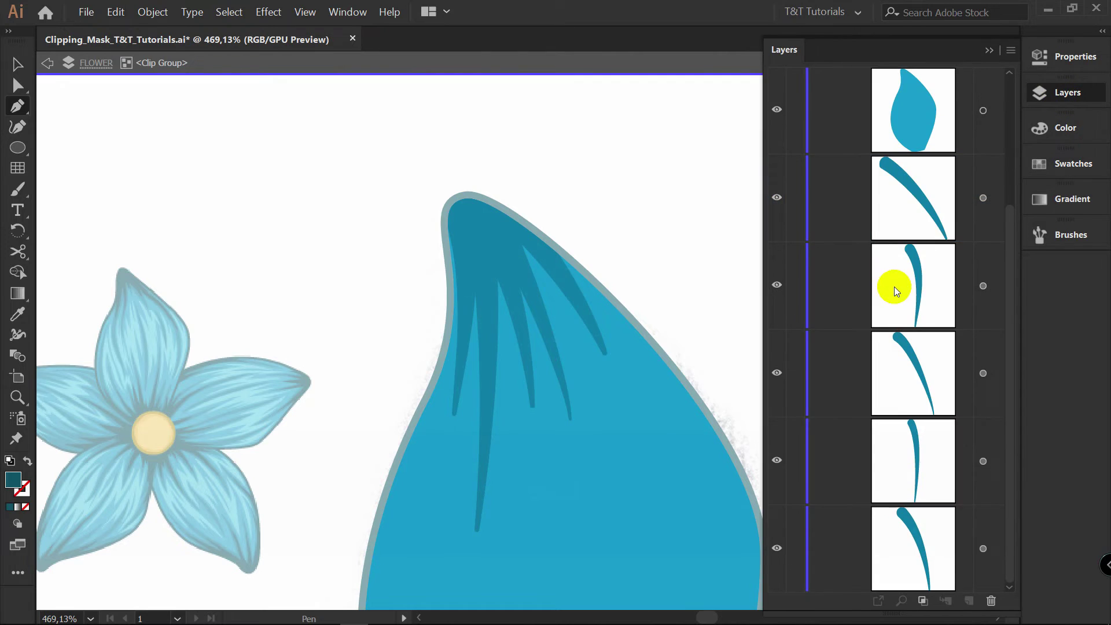
pyautogui.press('v')
pyautogui.click(466, 286)
pyautogui.keyDown('shift'); pyautogui.click(488, 285); pyautogui.keyUp('shift')
pyautogui.keyDown('shift'); pyautogui.click(512, 285); pyautogui.keyUp('shift')
pyautogui.keyDown('shift'); pyautogui.click(532, 283); pyautogui.keyUp('shift')
pyautogui.keyDown('shift'); pyautogui.click(553, 271); pyautogui.keyUp('shift')
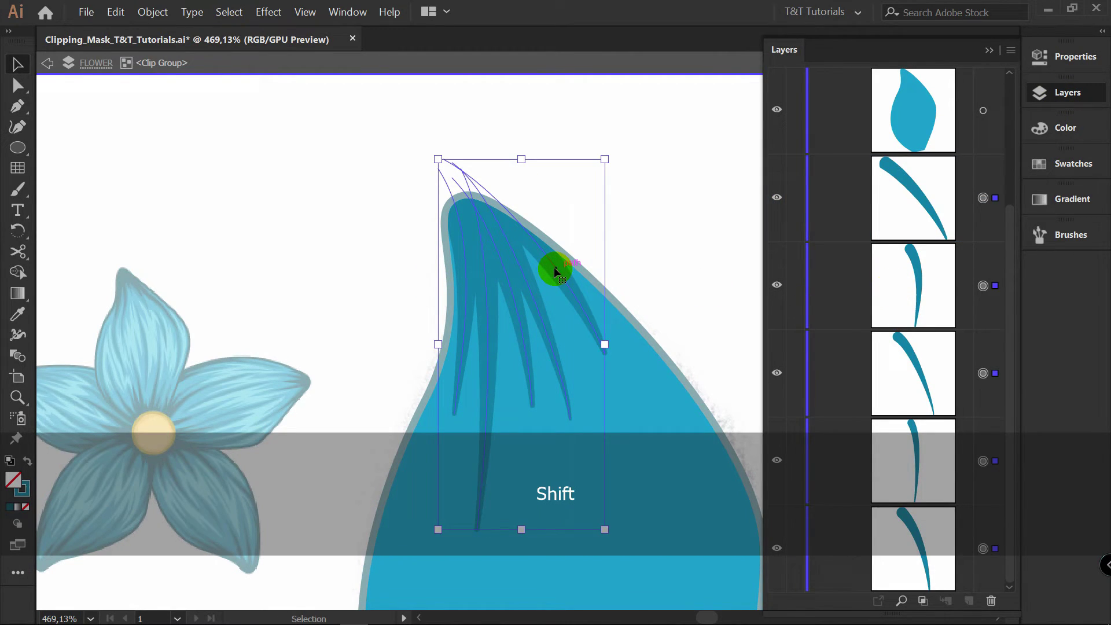
pyautogui.hotkey('ctrl', 'g')
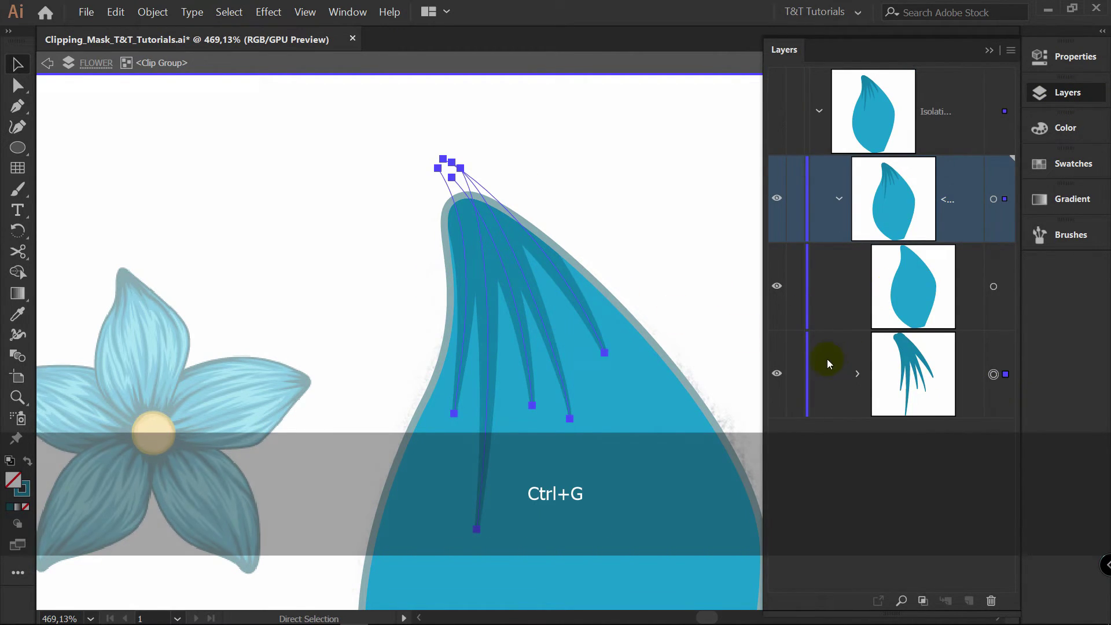
pyautogui.click(795, 374)
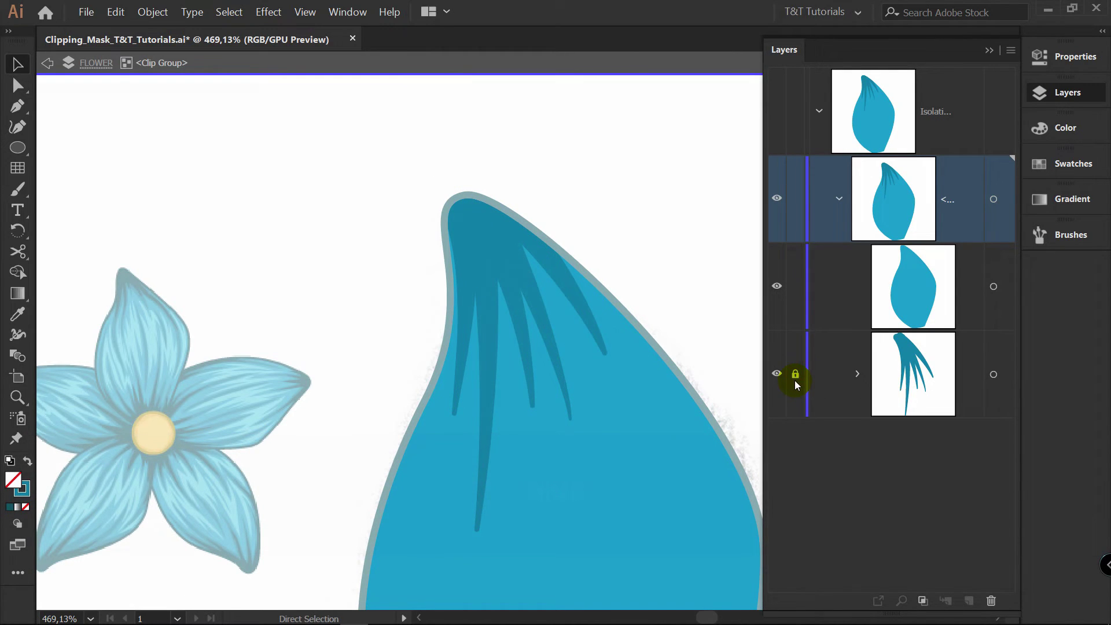
# Draw a dark teal vein line with the Pen tool along the leftmost vein, using the stroke swatch R=15 G=83 B=102.
pyautogui.click(481, 247)
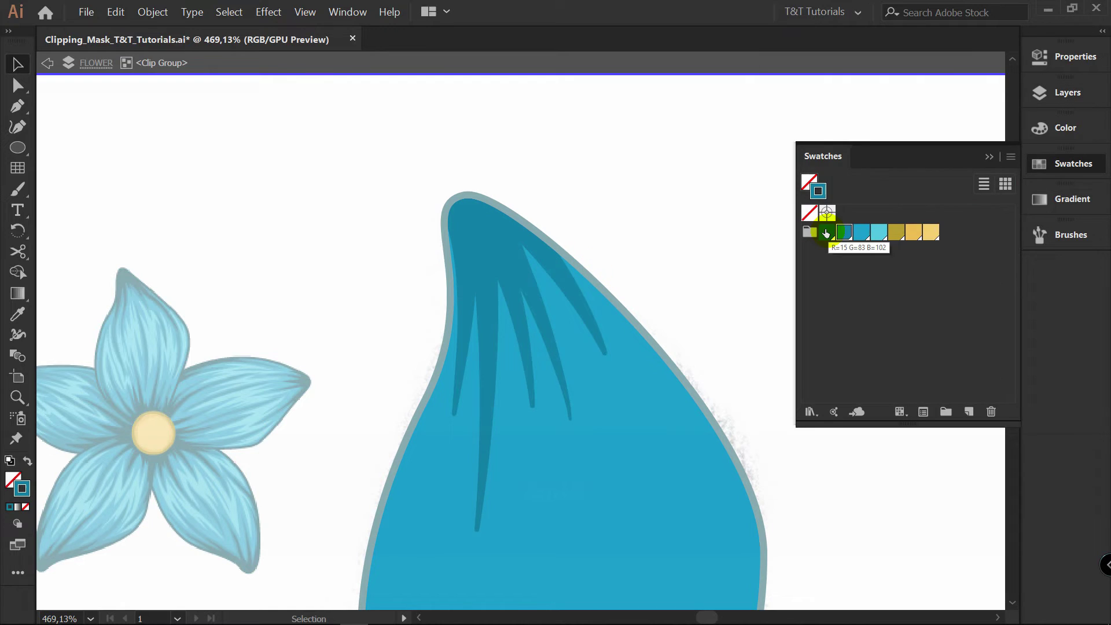
pyautogui.press('p')
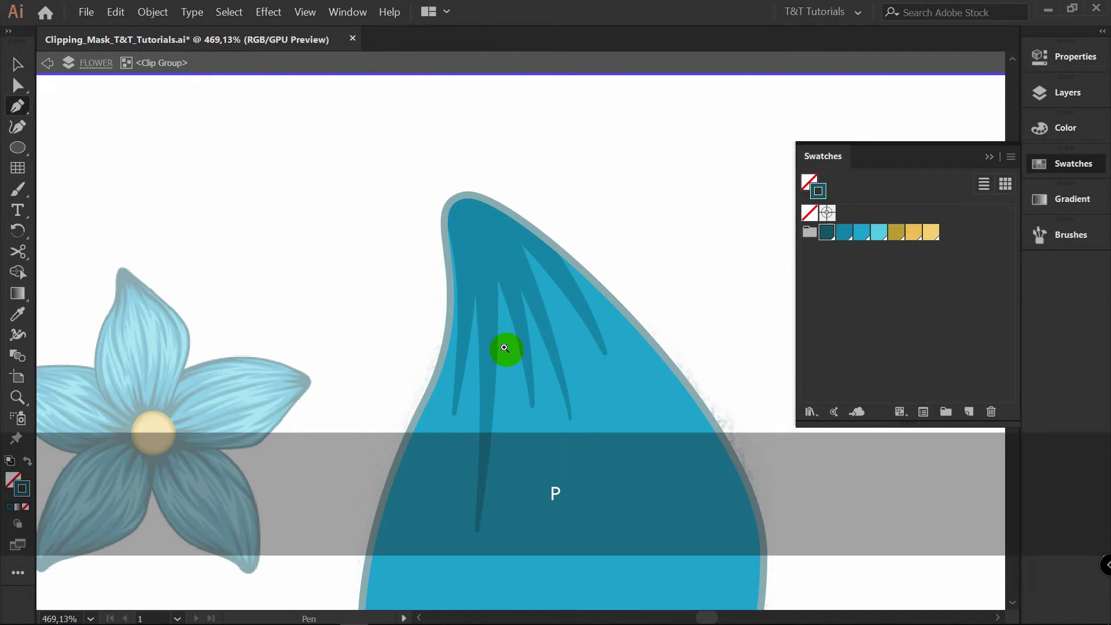
pyautogui.press('z')
pyautogui.moveTo(505, 348); pyautogui.dragTo(557, 250)
pyautogui.press('p')
pyautogui.moveTo(441, 346); pyautogui.dragTo(449, 278)
pyautogui.press('space')
pyautogui.moveTo(462, 173); pyautogui.dragTo(463, 261)
pyautogui.moveTo(433, 167); pyautogui.dragTo(406, 99)
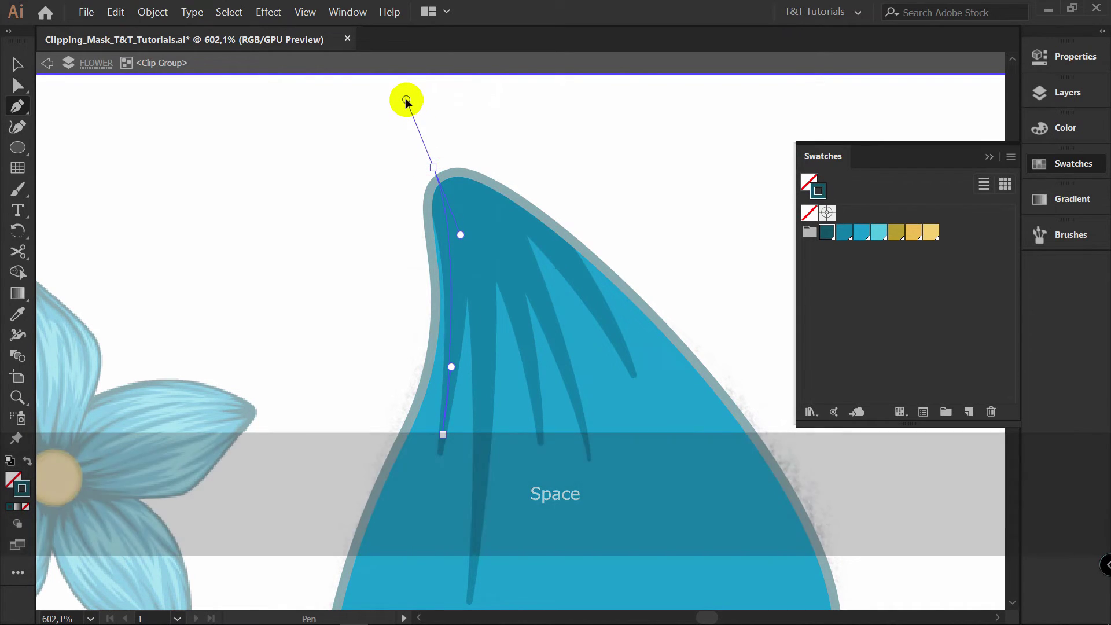
pyautogui.keyDown('ctrl'); pyautogui.click(422, 101); pyautogui.keyUp('ctrl')
# Draw four more dark teal lines with the Pen tool over the remaining veins, each ending short of the vein's tip.
pyautogui.press('space')
pyautogui.moveTo(572, 360); pyautogui.dragTo(557, 249)
pyautogui.click(559, 310)
pyautogui.moveTo(588, 188); pyautogui.dragTo(538, 235)
pyautogui.moveTo(477, 169); pyautogui.dragTo(443, 137)
pyautogui.keyDown('ctrl'); pyautogui.click(577, 143); pyautogui.keyUp('ctrl')
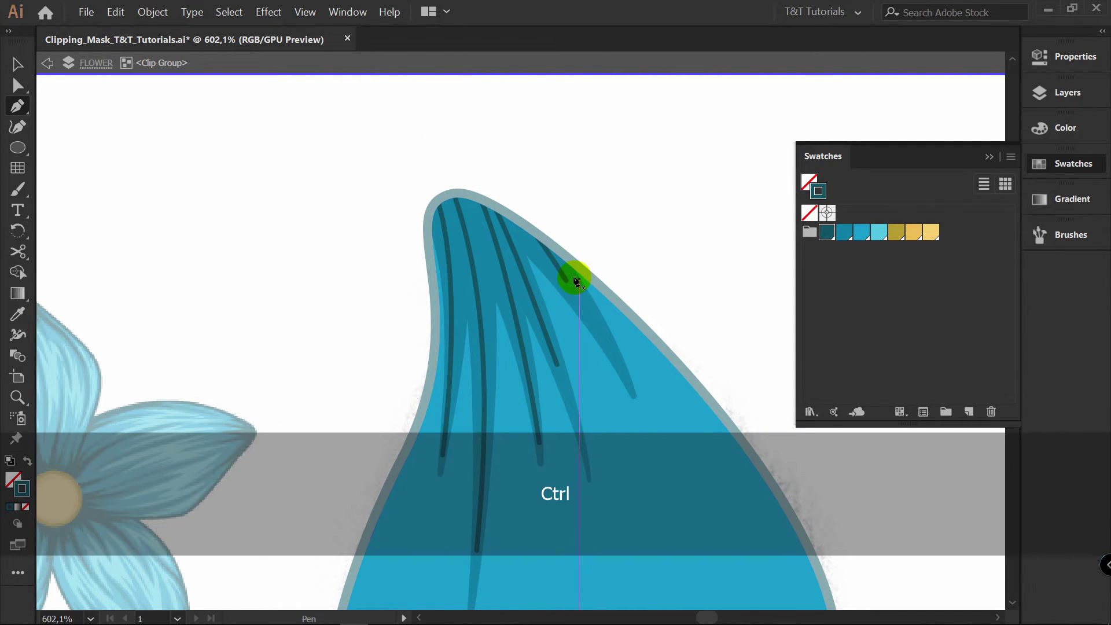
pyautogui.keyDown('ctrl'); pyautogui.click(449, 394); pyautogui.keyUp('ctrl')
# Widen the upper end of the leftmost dark vein line with the Width tool so it tapers downward.
pyautogui.moveTo(475, 394)
pyautogui.mouseDown()
pyautogui.moveTo(543, 362)
pyautogui.moveTo(546, 399)
pyautogui.moveTo(511, 329)
pyautogui.mouseUp()
pyautogui.press('v')
pyautogui.hotkey('shift', 'w')
pyautogui.moveTo(450, 397)
pyautogui.mouseDown()
pyautogui.moveTo(464, 392)
pyautogui.moveTo(451, 397)
pyautogui.mouseUp()
pyautogui.moveTo(497, 239); pyautogui.dragTo(511, 457)
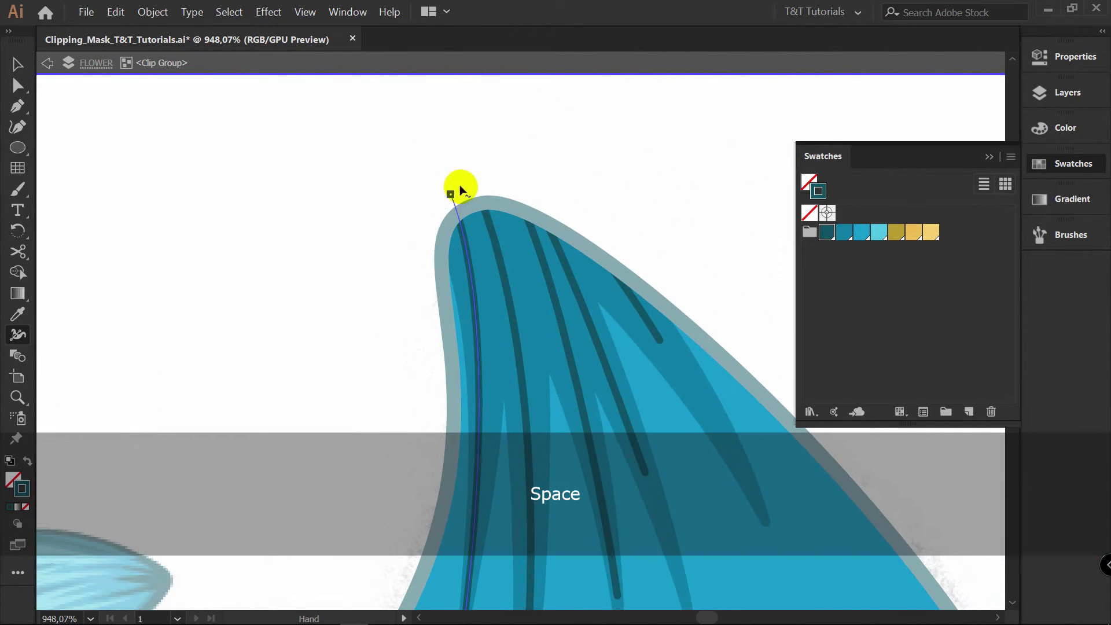
pyautogui.moveTo(453, 195)
pyautogui.mouseDown()
pyautogui.moveTo(488, 178)
pyautogui.moveTo(459, 185)
pyautogui.mouseUp()
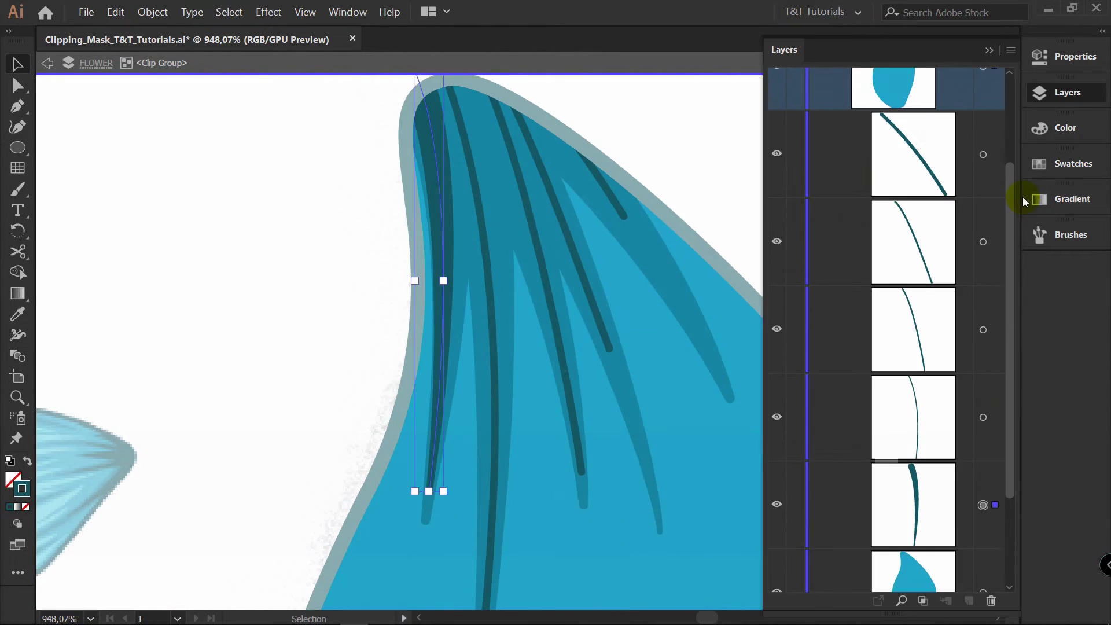
# Copy the tapered appearance of the leftmost dark vein line to the other four dark vein lines.
pyautogui.press('alt')
pyautogui.moveTo(983, 418); pyautogui.dragTo(983, 420)
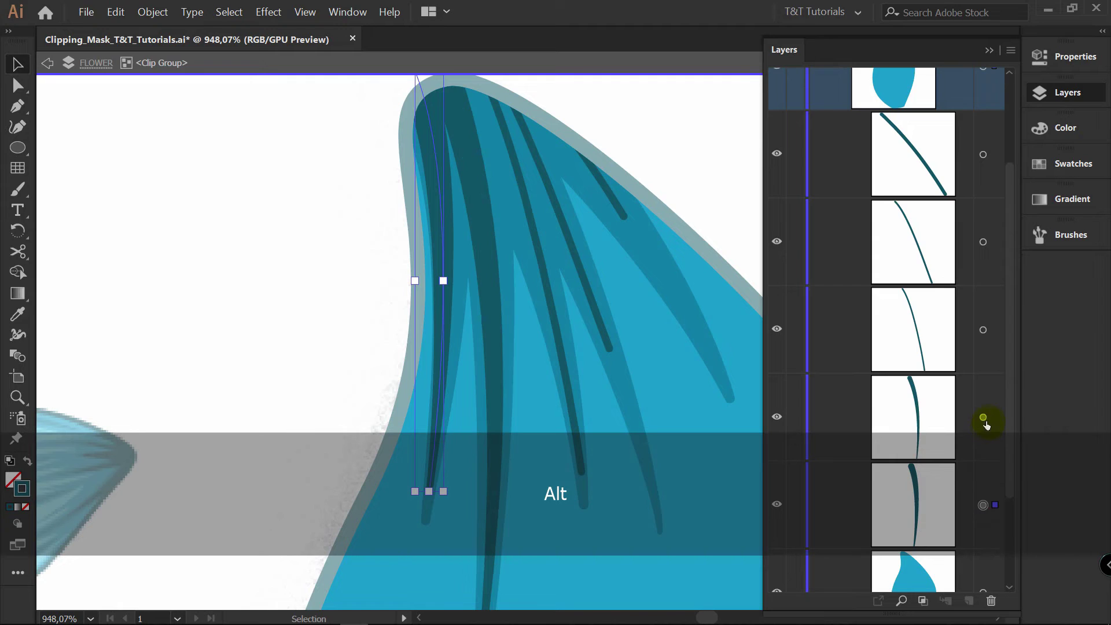
pyautogui.moveTo(983, 336); pyautogui.dragTo(983, 332)
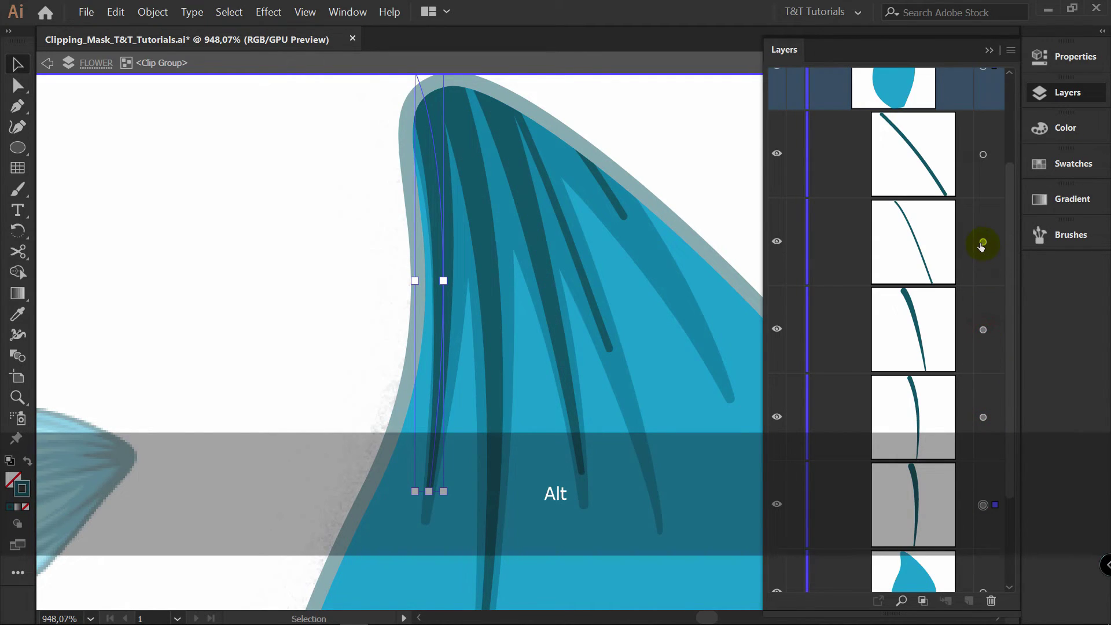
pyautogui.moveTo(981, 246); pyautogui.dragTo(983, 245)
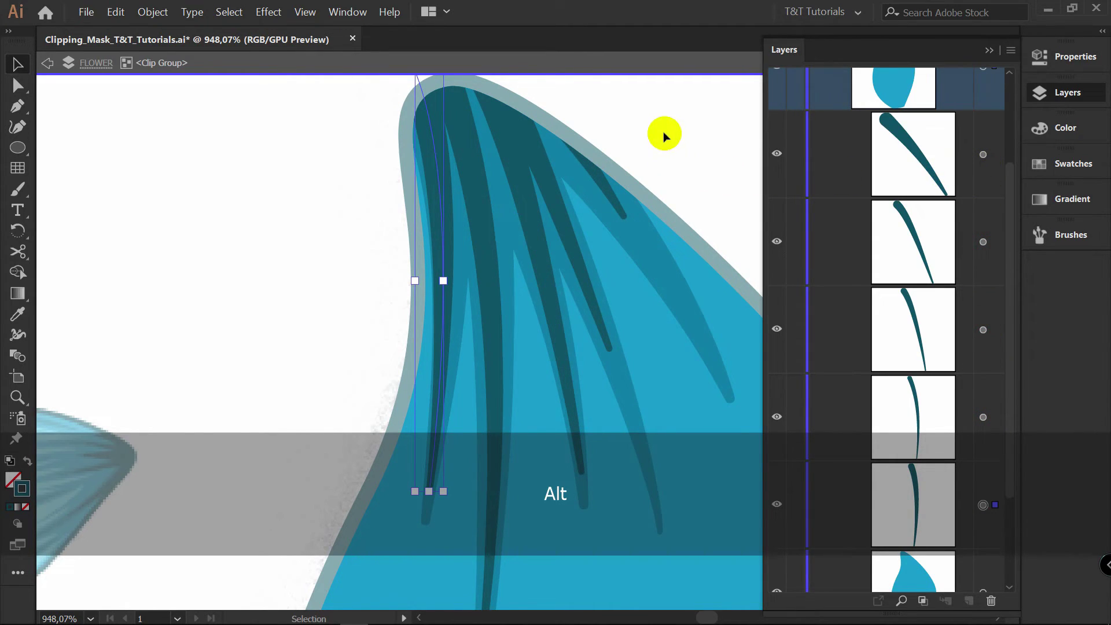
# Adjust the widths at the upper ends of the dark vein lines with the Width tool and exit isolation mode.
pyautogui.press('z')
pyautogui.moveTo(671, 148); pyautogui.dragTo(613, 149)
pyautogui.press('space')
pyautogui.moveTo(647, 154); pyautogui.dragTo(548, 156)
pyautogui.press('a')
pyautogui.hotkey('shift', 'w')
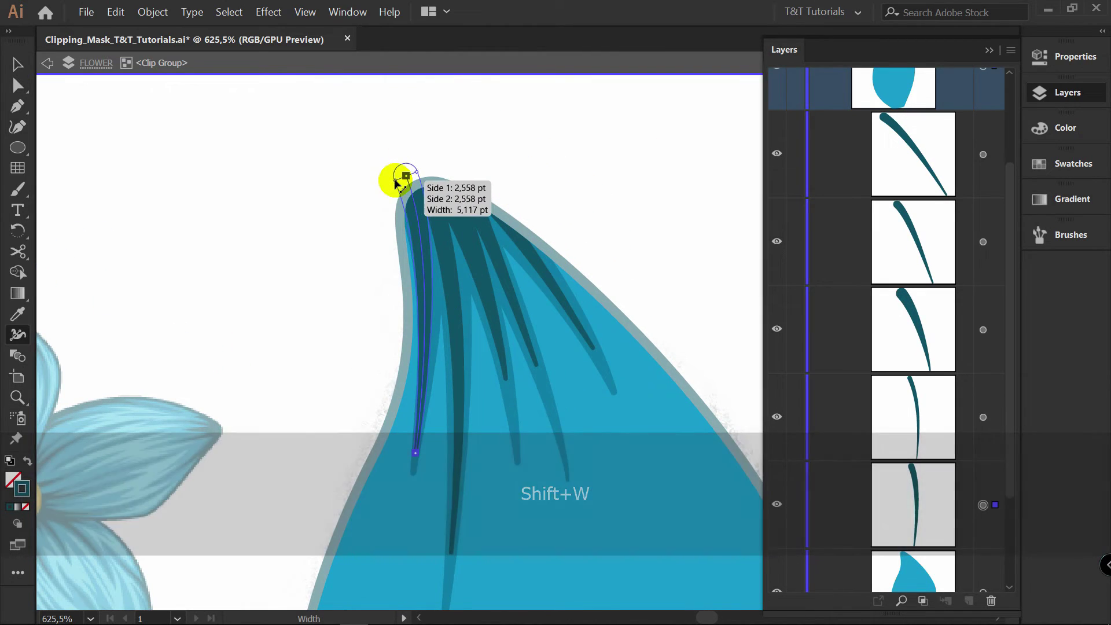
pyautogui.moveTo(395, 183); pyautogui.dragTo(389, 183)
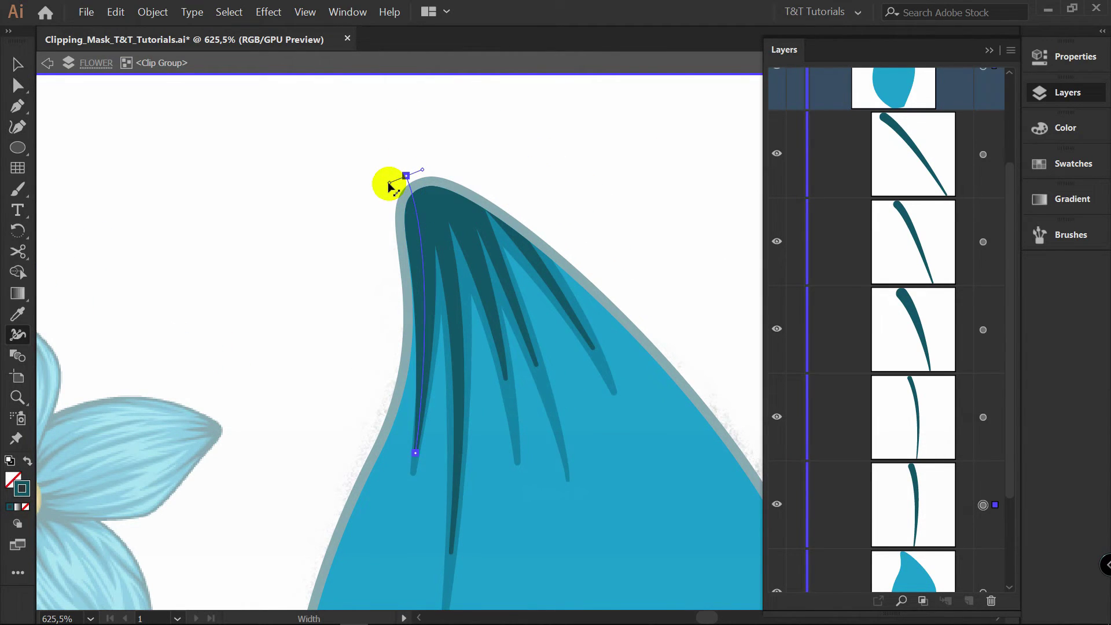
pyautogui.press('v')
pyautogui.press('space')
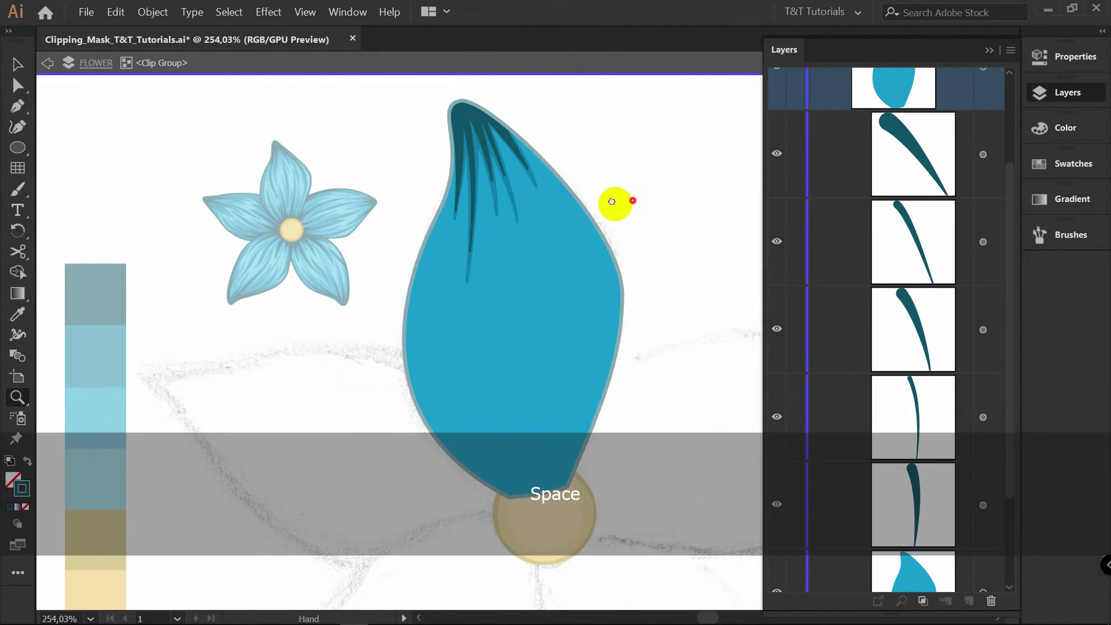
pyautogui.moveTo(640, 202); pyautogui.dragTo(583, 206)
pyautogui.press('v')
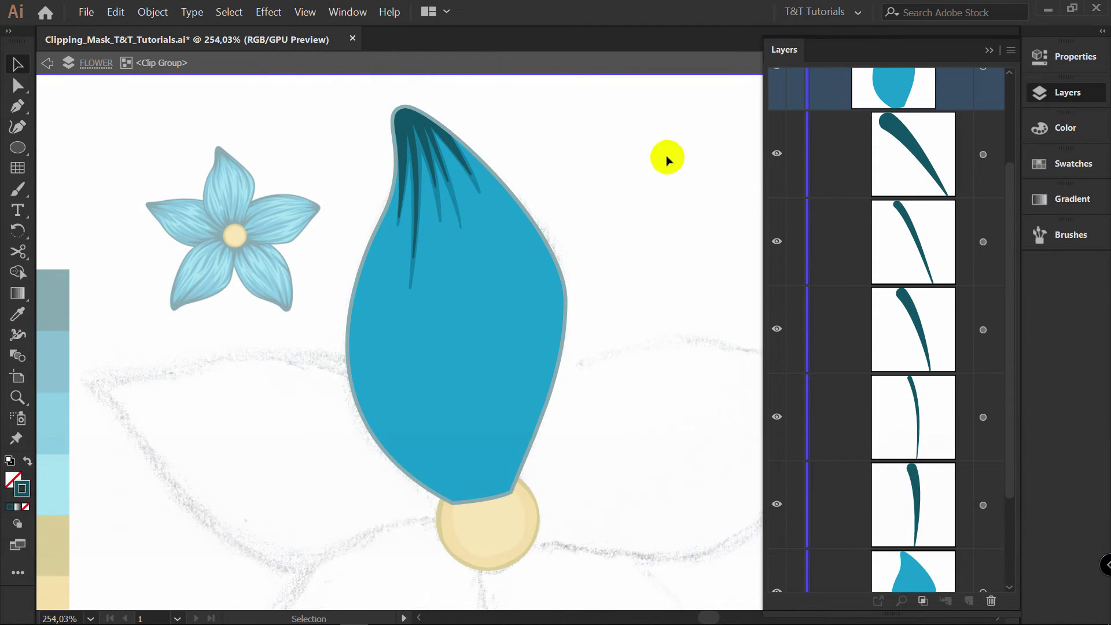
pyautogui.doubleClick(667, 138)
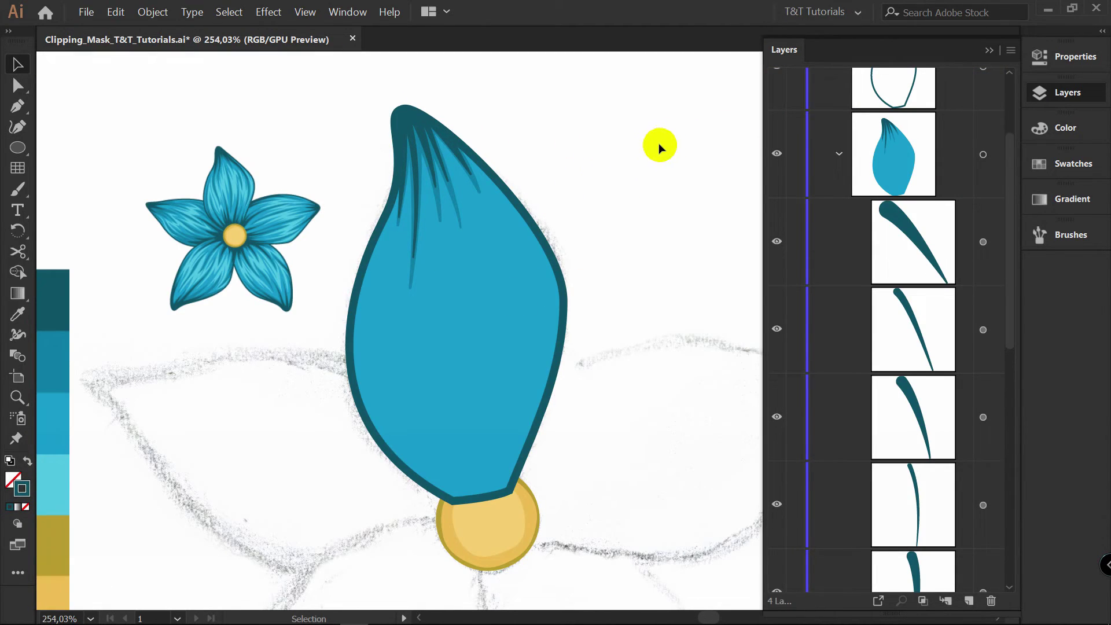
# Set the petal outline's stroke weight to 3 pt.
pyautogui.press('space')
pyautogui.moveTo(632, 149); pyautogui.dragTo(597, 184)
pyautogui.press('z')
pyautogui.press('space')
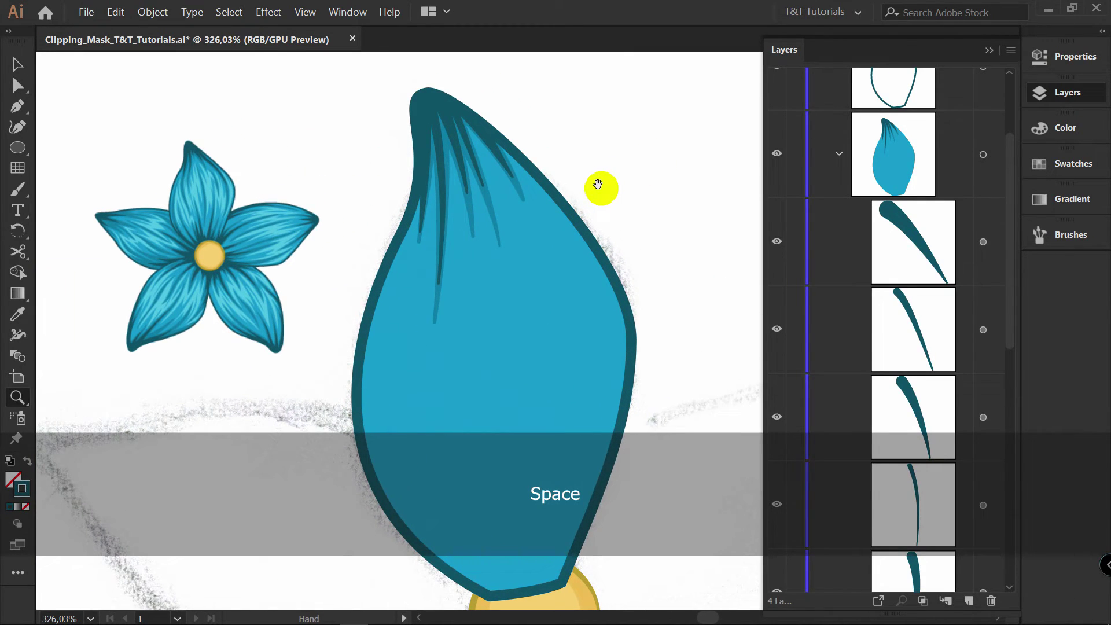
pyautogui.press('v')
pyautogui.click(566, 197)
pyautogui.click(1083, 56)
pyautogui.click(882, 271)
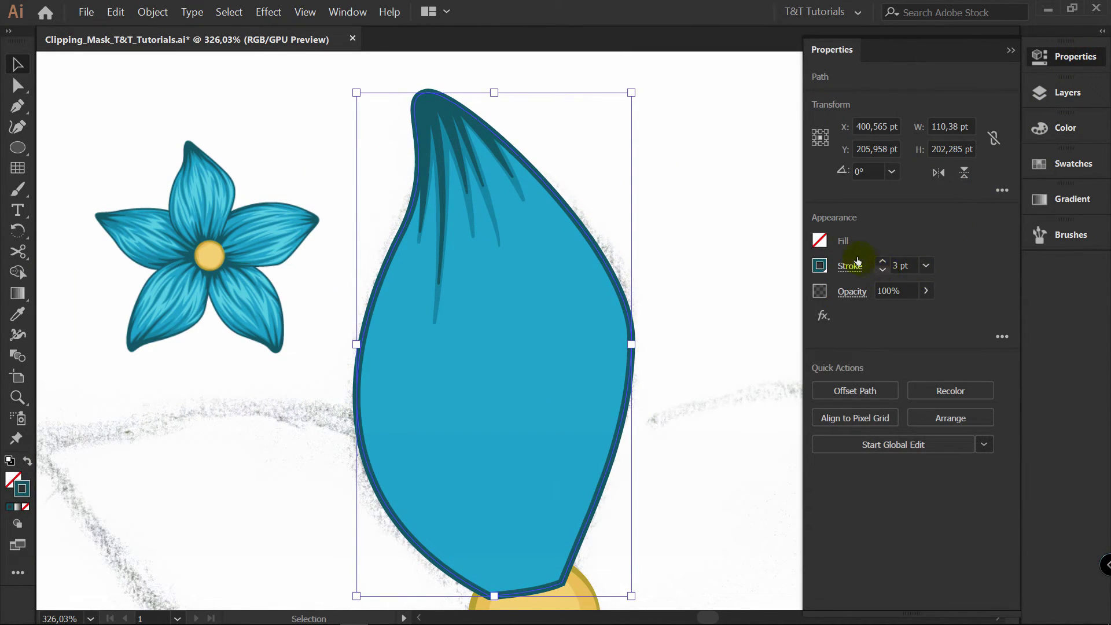
pyautogui.click(749, 208)
# Move the yellow flower centre above the petal outline in the layer order.
pyautogui.press('z')
pyautogui.moveTo(637, 166); pyautogui.dragTo(540, 166)
pyautogui.click(960, 337)
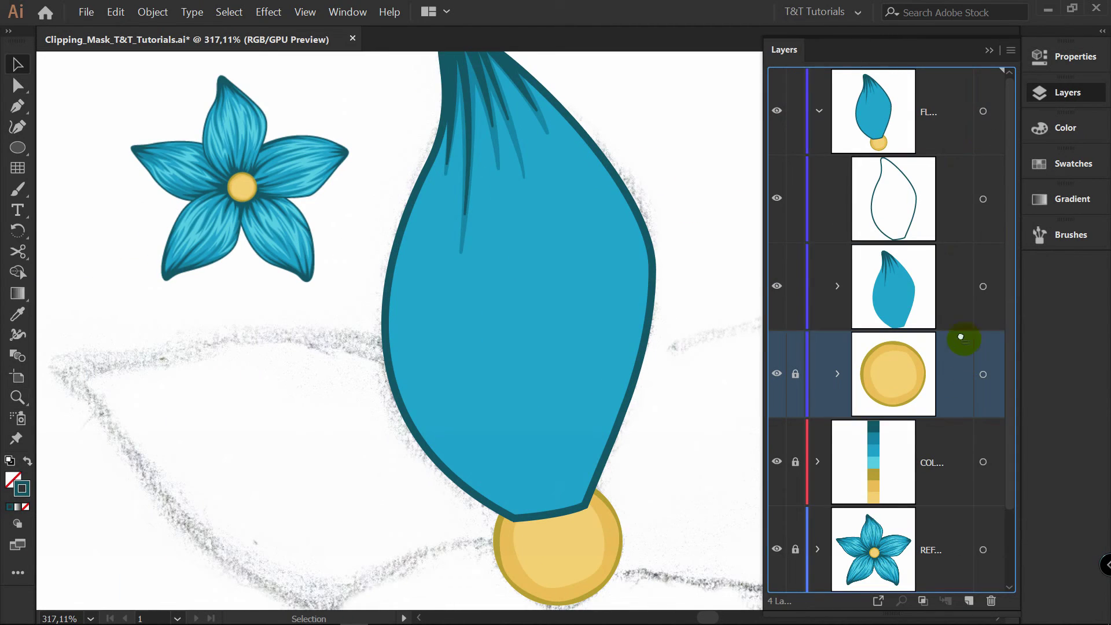
pyautogui.moveTo(954, 157); pyautogui.dragTo(952, 159)
# Start a light-blue zigzag highlight with no fill across the petal's left half using the Pen tool.
pyautogui.press('z')
pyautogui.press('space')
pyautogui.moveTo(669, 386); pyautogui.dragTo(673, 449)
pyautogui.press('v')
pyautogui.scroll(-2, 437, 132)
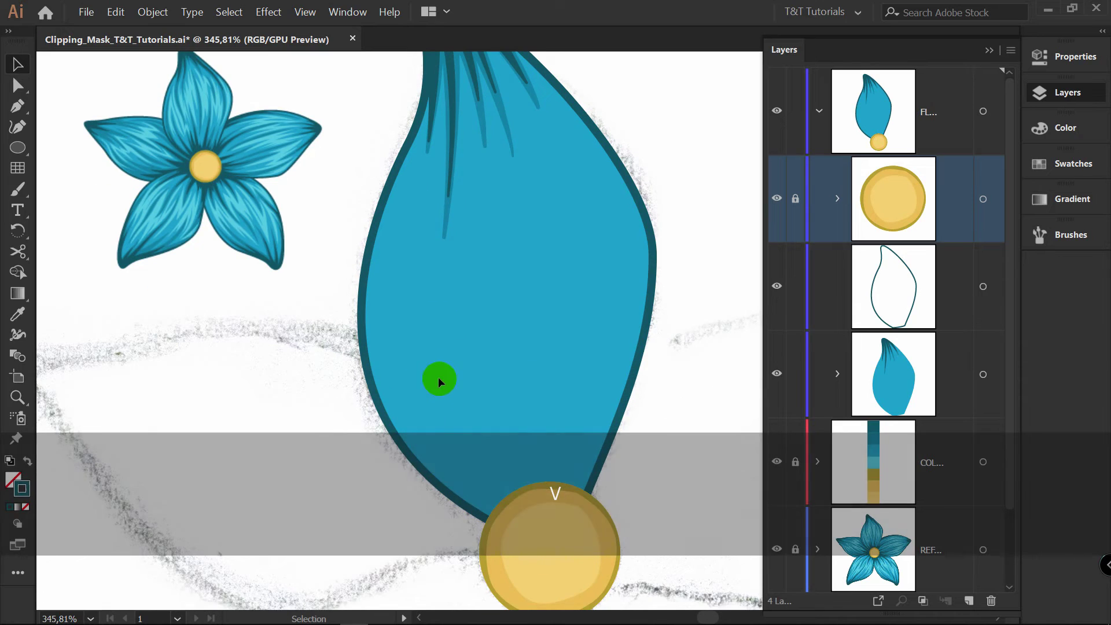
pyautogui.press('space')
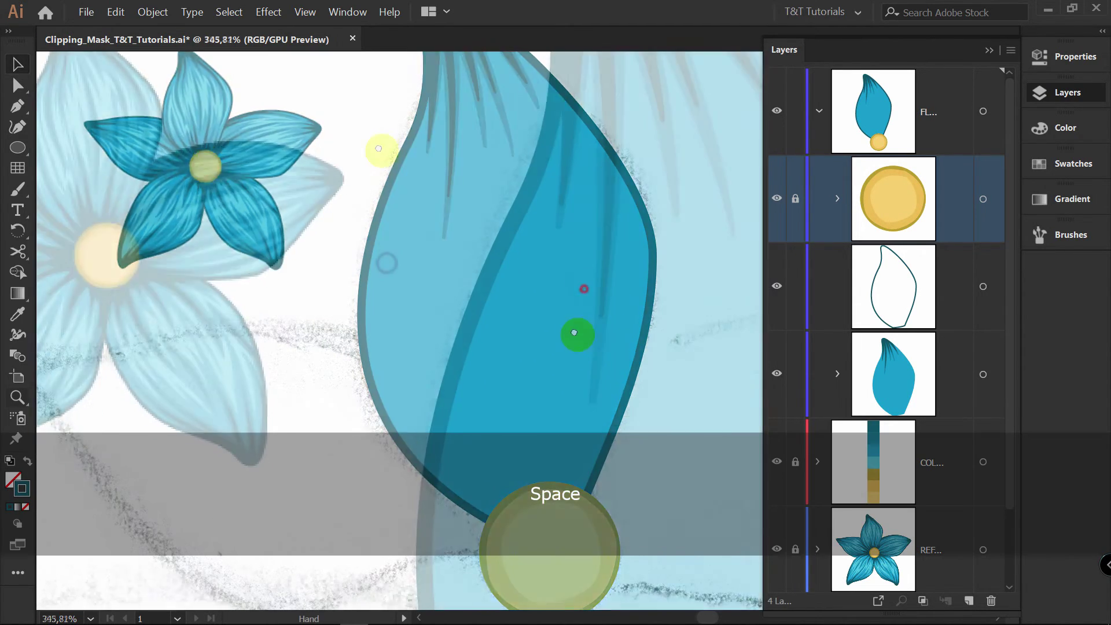
pyautogui.press('v')
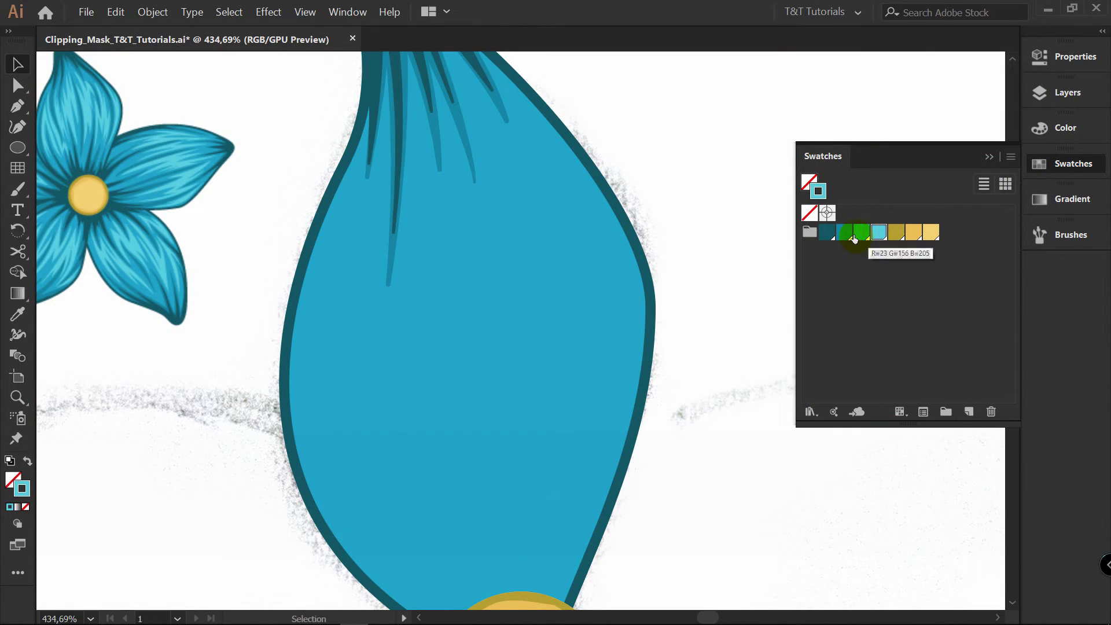
pyautogui.press('p')
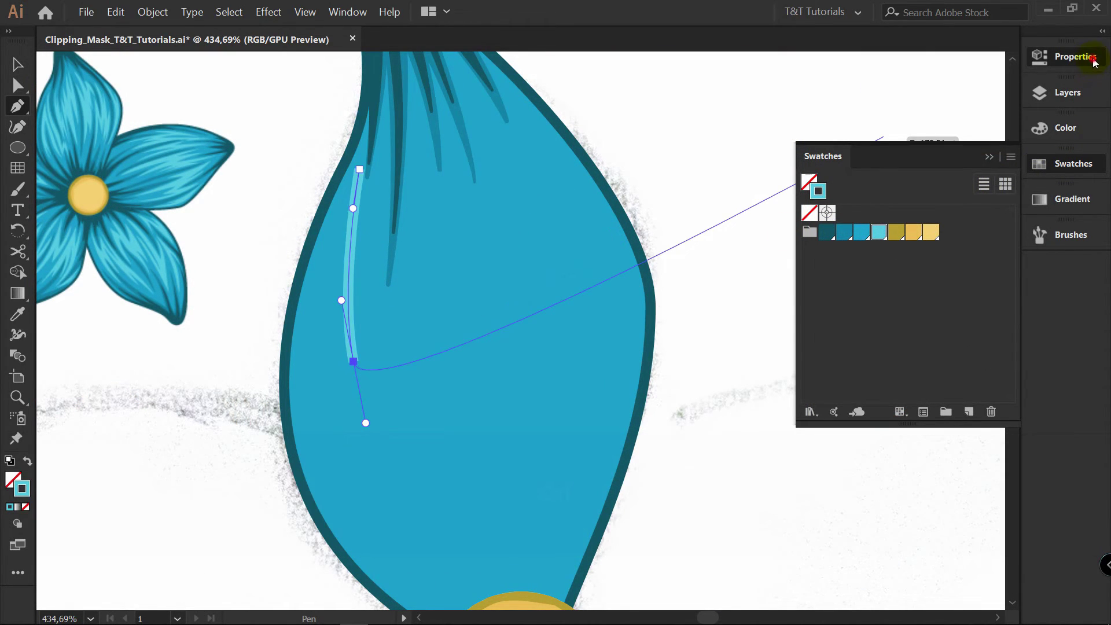
pyautogui.click(1067, 56)
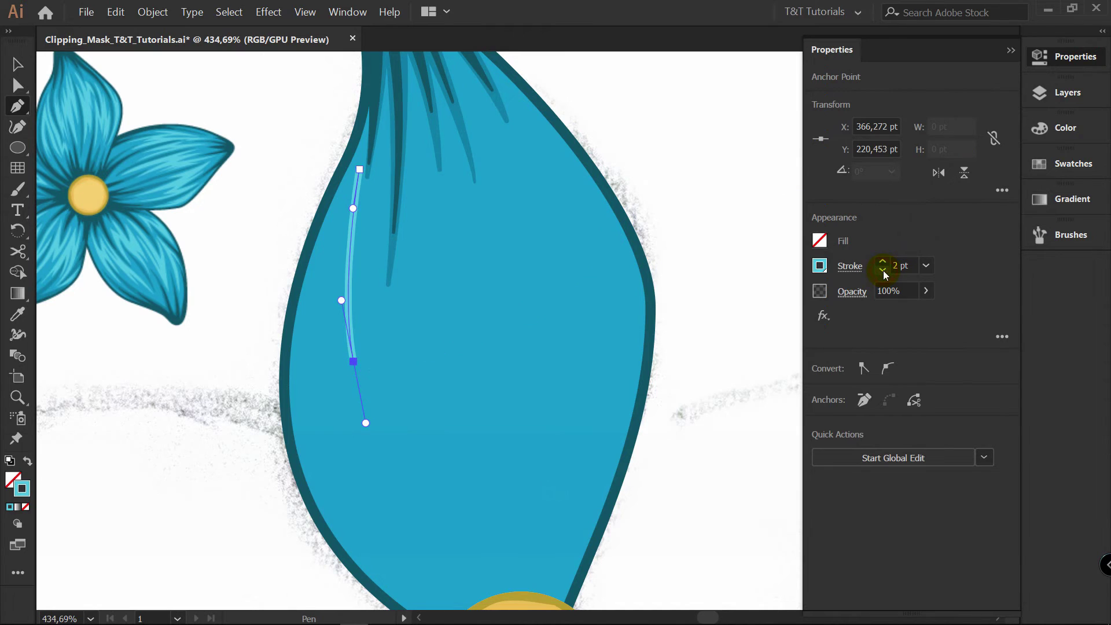
pyautogui.moveTo(389, 118); pyautogui.dragTo(387, 265)
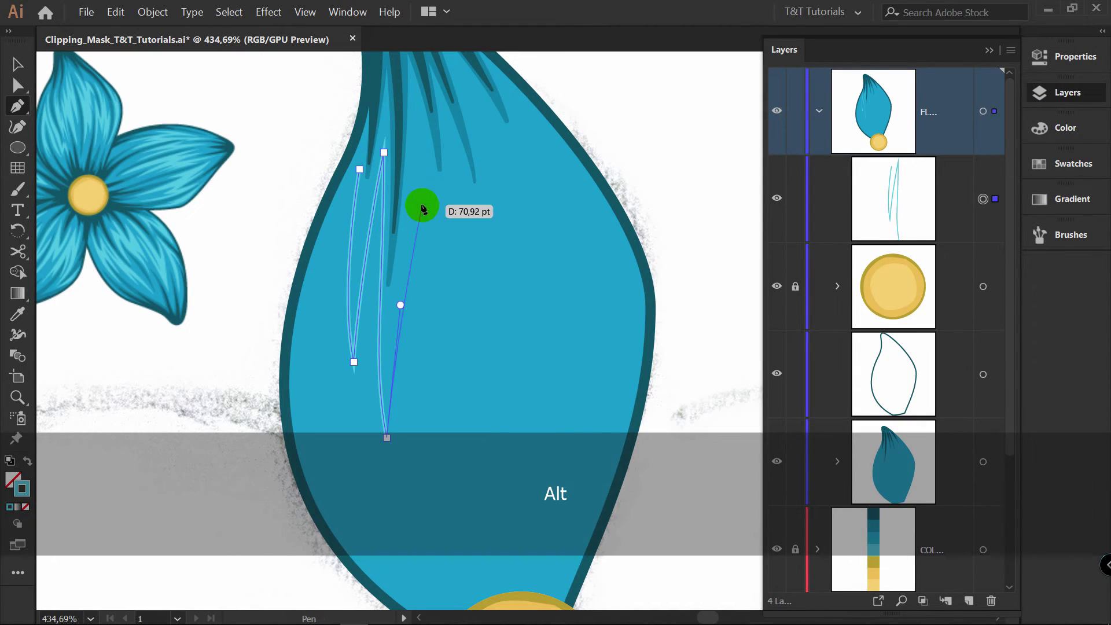
pyautogui.moveTo(415, 174); pyautogui.dragTo(432, 254)
pyautogui.moveTo(449, 503); pyautogui.dragTo(480, 234)
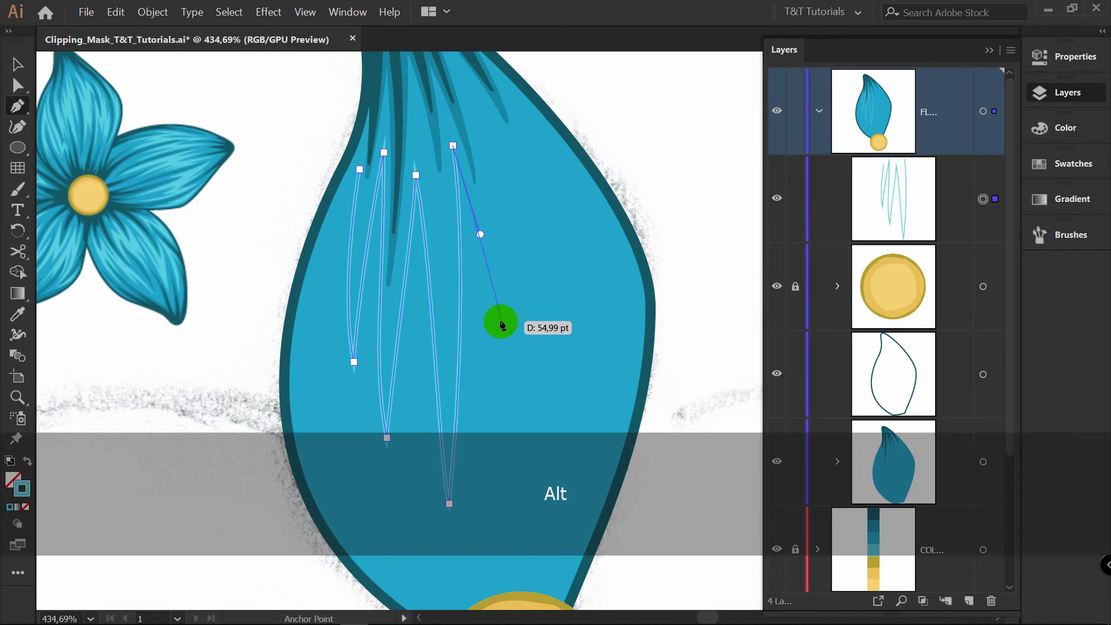
# Continue the zigzag highlight over the petal's upper right and back toward its middle with curved, pointed strands.
pyautogui.moveTo(495, 319); pyautogui.dragTo(518, 265)
pyautogui.moveTo(495, 199); pyautogui.dragTo(496, 197)
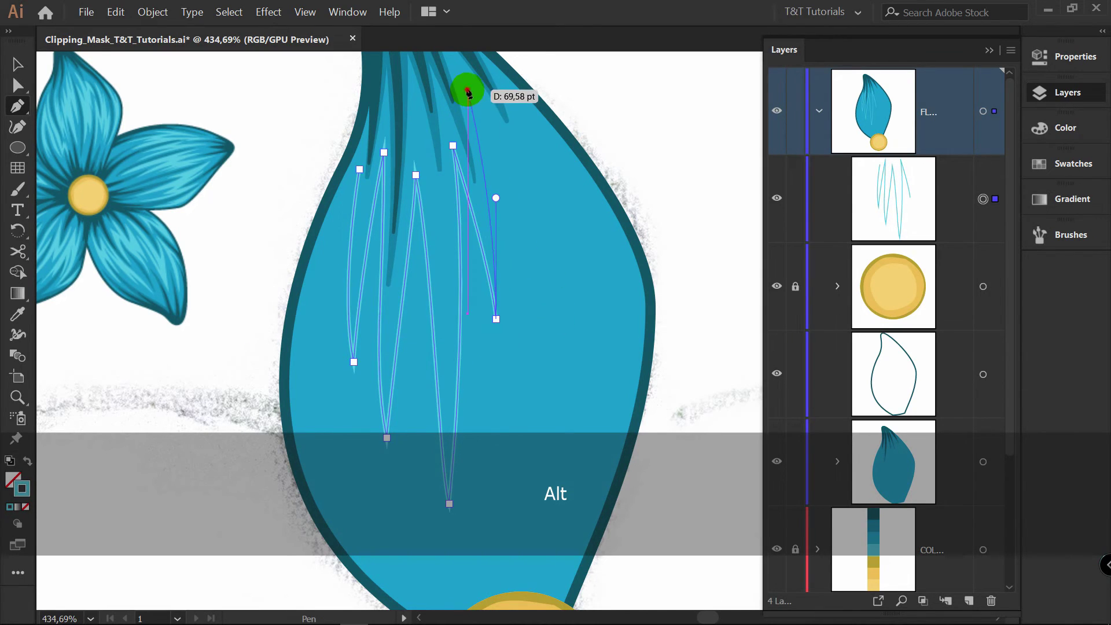
pyautogui.moveTo(535, 226); pyautogui.dragTo(517, 108)
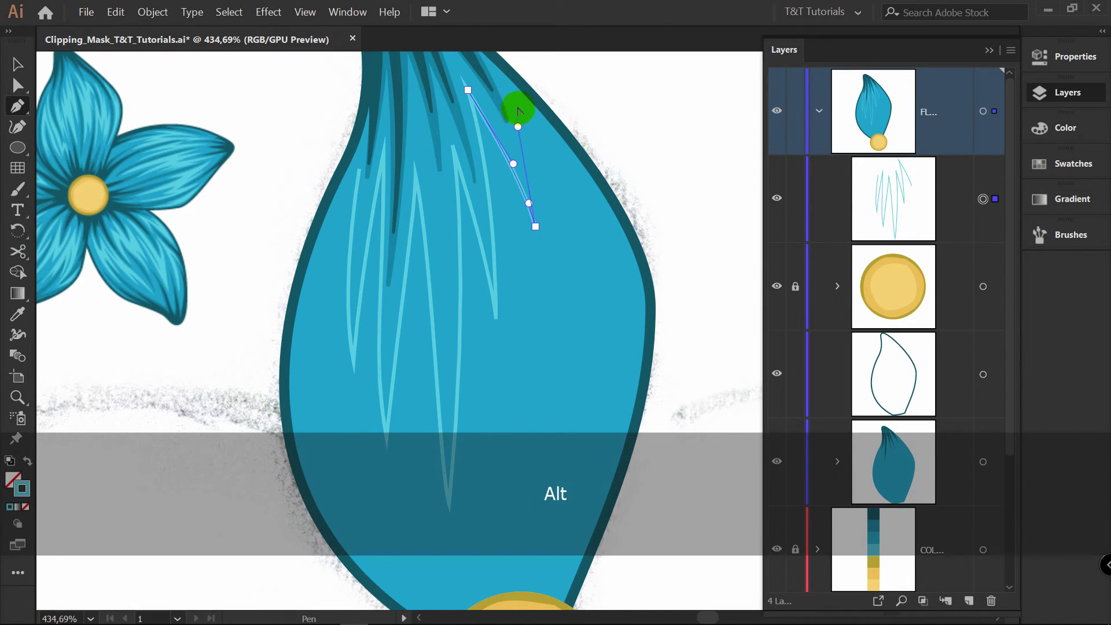
pyautogui.moveTo(510, 90); pyautogui.dragTo(504, 81)
pyautogui.moveTo(552, 230); pyautogui.dragTo(509, 236)
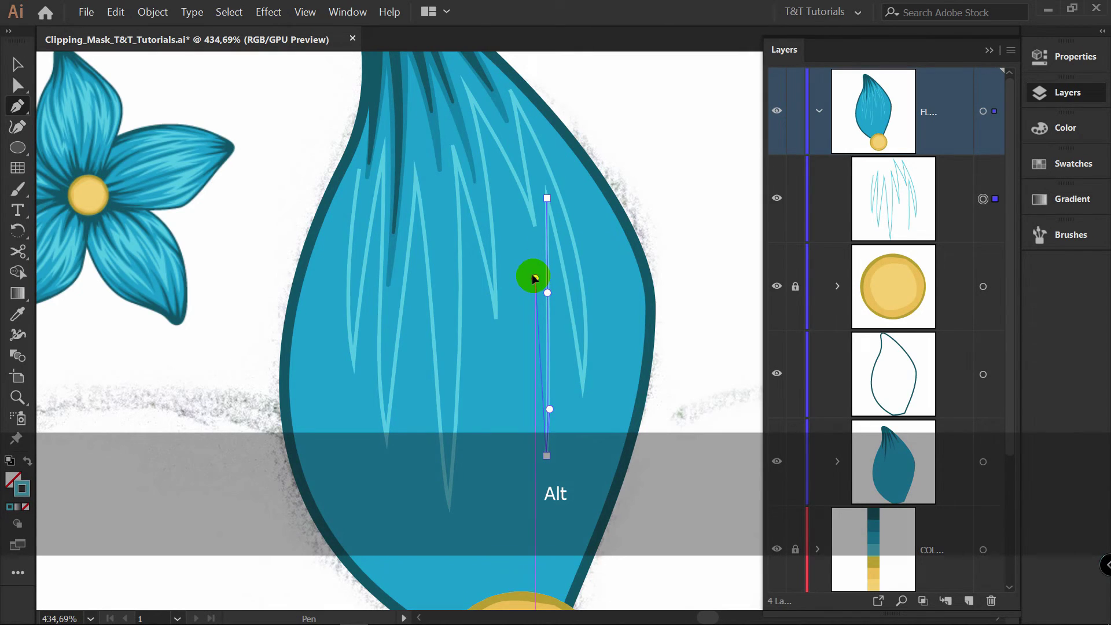
pyautogui.moveTo(508, 236); pyautogui.dragTo(473, 335)
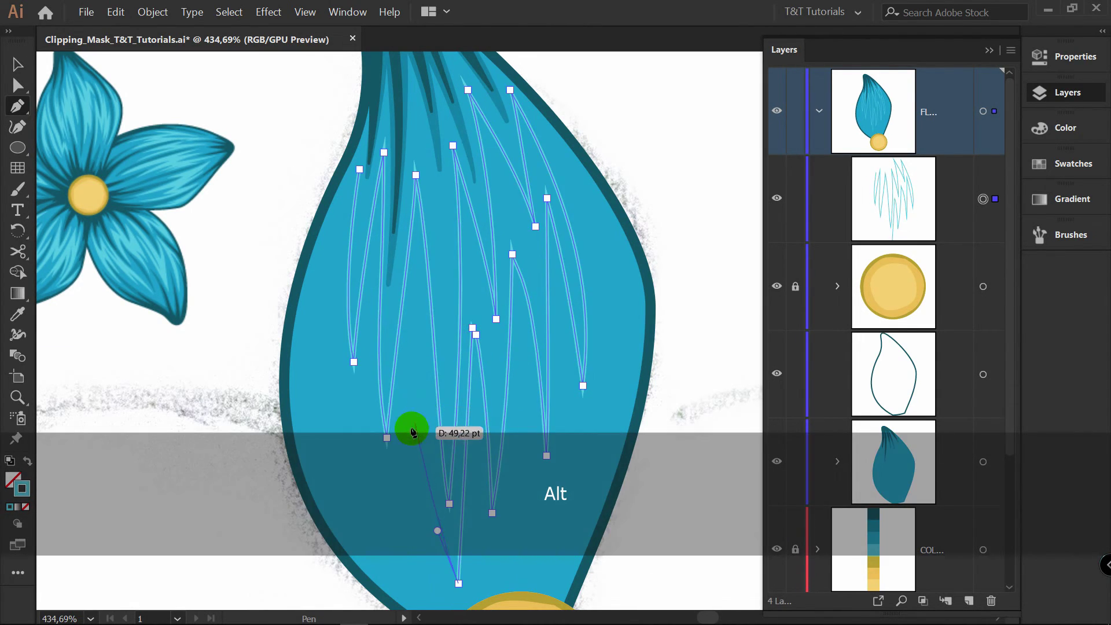
# Close the zigzag highlight along the petal's lower left and swap its stroke and fill to make it solid light blue.
pyautogui.moveTo(411, 427); pyautogui.dragTo(410, 394)
pyautogui.moveTo(411, 456); pyautogui.dragTo(398, 460)
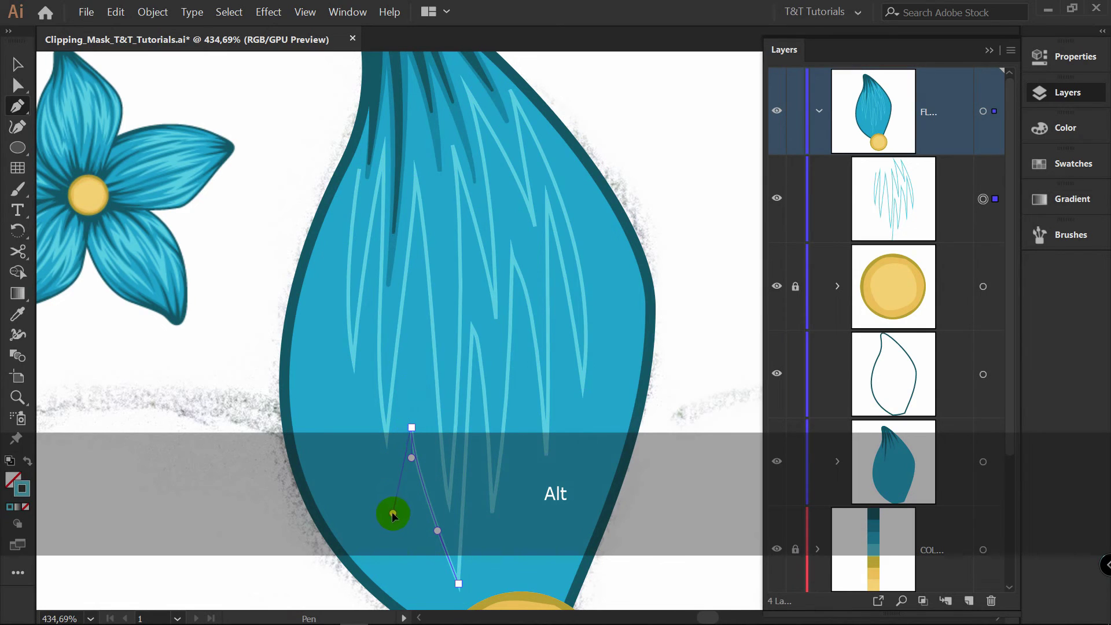
pyautogui.moveTo(392, 513); pyautogui.dragTo(315, 315)
pyautogui.press('v')
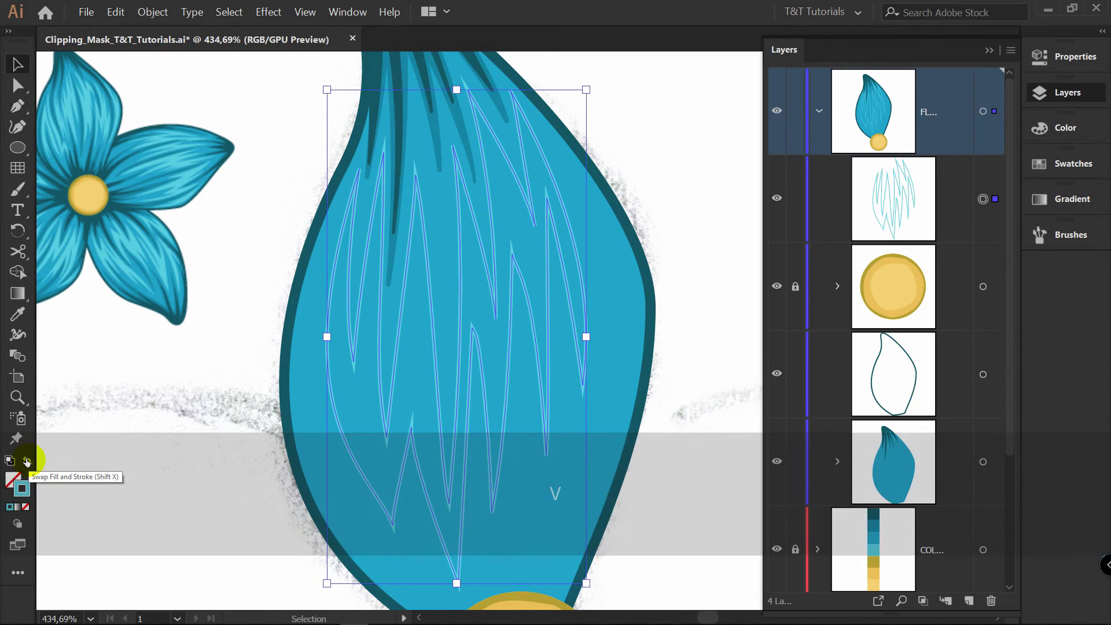
pyautogui.click(28, 461)
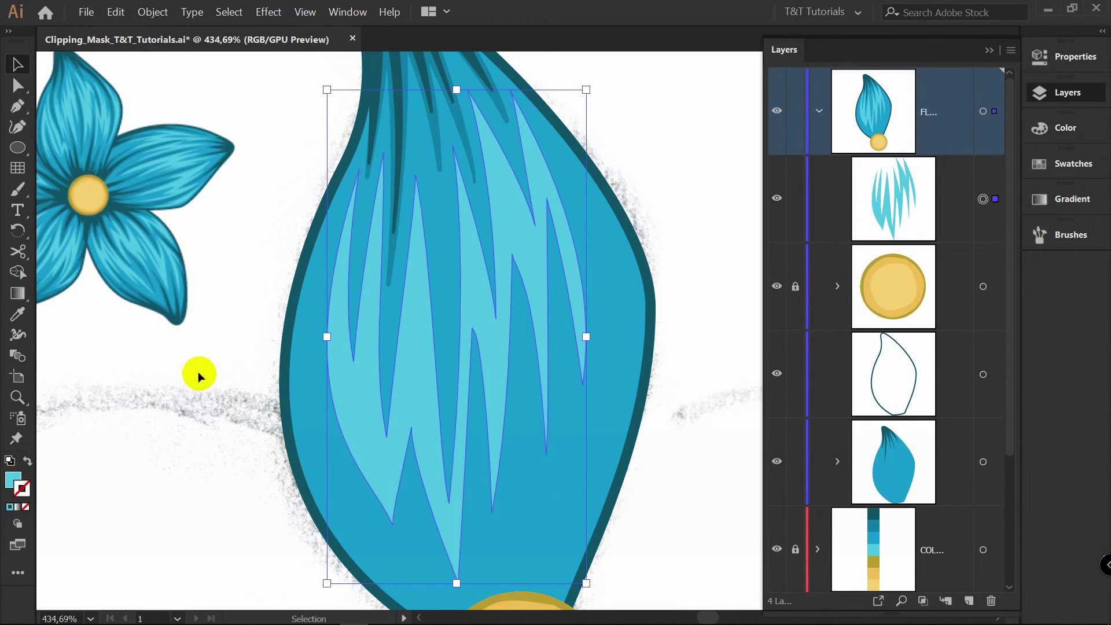
pyautogui.press('v')
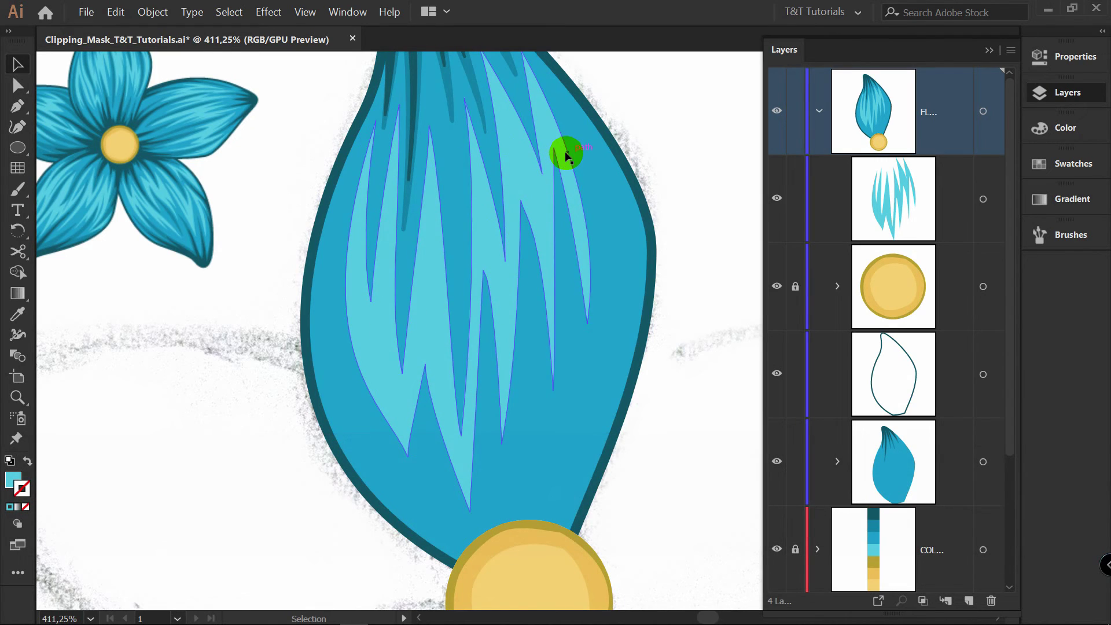
# Begin a second light-blue highlight with the Pen tool, following the inside of the petal's right edge.
pyautogui.press('z')
pyautogui.moveTo(605, 157); pyautogui.dragTo(654, 152)
pyautogui.moveTo(654, 152); pyautogui.dragTo(572, 205)
pyautogui.press('p')
pyautogui.moveTo(456, 120); pyautogui.dragTo(468, 135)
pyautogui.moveTo(566, 299); pyautogui.dragTo(570, 364)
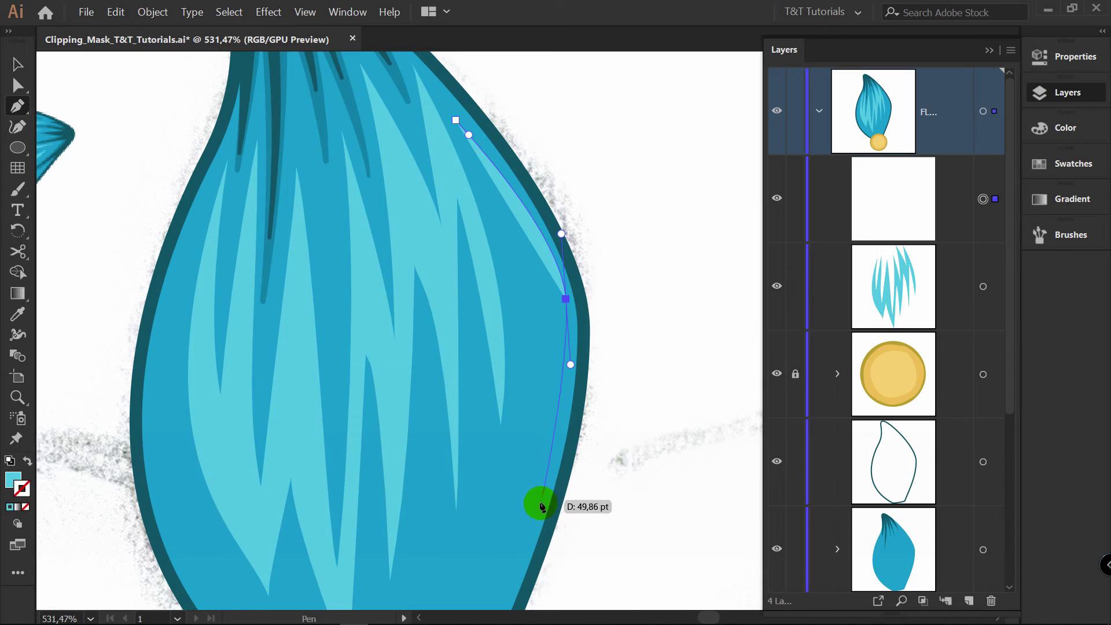
pyautogui.moveTo(529, 531); pyautogui.dragTo(546, 315)
pyautogui.moveTo(538, 374); pyautogui.dragTo(507, 538)
# Complete the right-edge highlight with pointed lower strands and a closed inner edge, giving it a light-blue fill without stroke.
pyautogui.press('space')
pyautogui.moveTo(501, 526); pyautogui.dragTo(540, 417)
pyautogui.moveTo(543, 480); pyautogui.dragTo(557, 345)
pyautogui.press('space')
pyautogui.moveTo(551, 199); pyautogui.dragTo(560, 290)
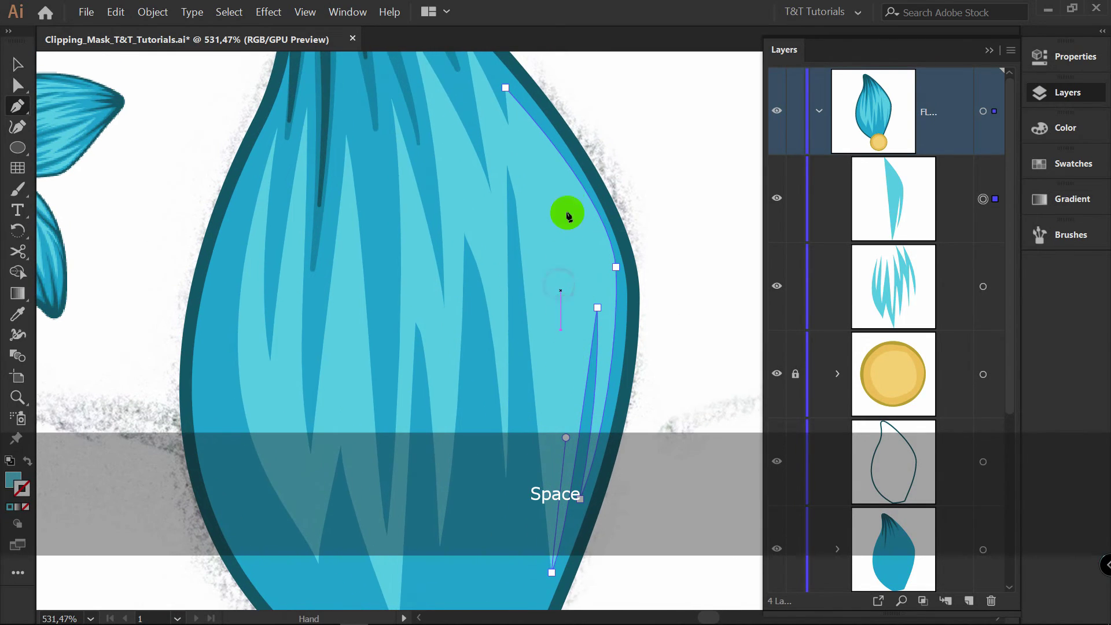
pyautogui.click(27, 462)
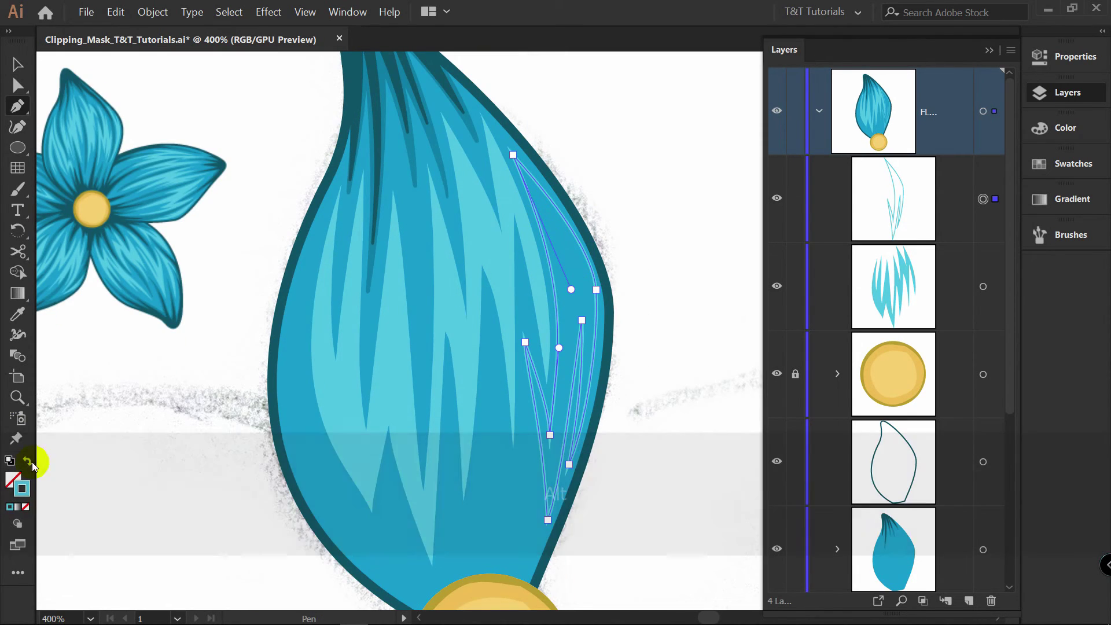
pyautogui.click(28, 462)
pyautogui.press('v')
pyautogui.click(691, 330)
# Refine the inner notch of the right-edge highlight by moving its anchor point and direction handles with Direct Selection.
pyautogui.press('z')
pyautogui.moveTo(682, 327); pyautogui.dragTo(674, 198)
pyautogui.press('a')
pyautogui.click(557, 280)
pyautogui.click(557, 278)
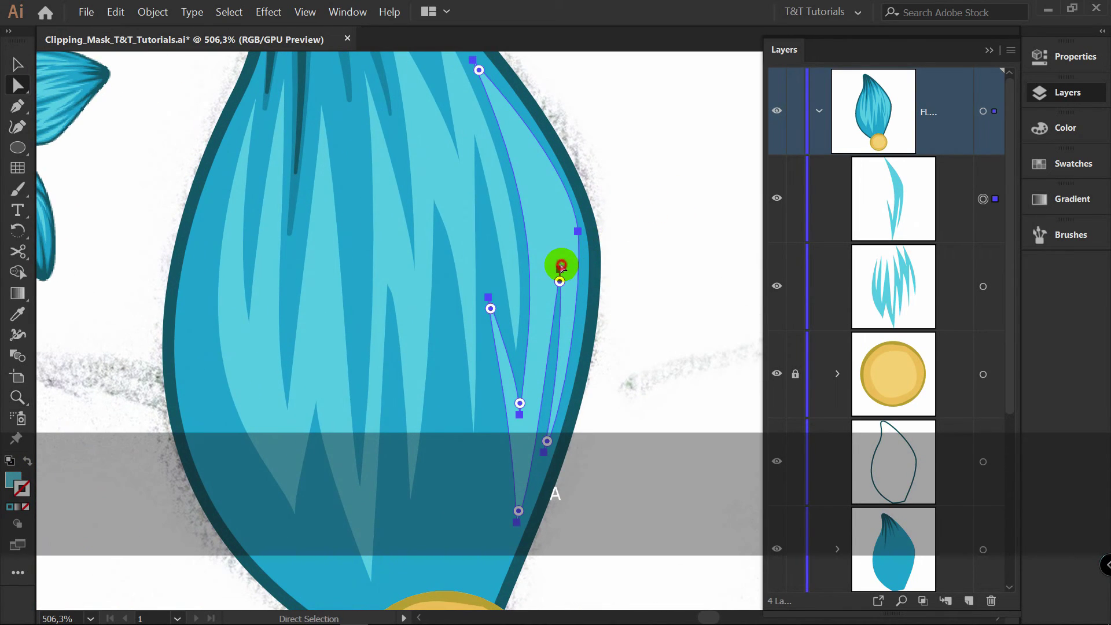
pyautogui.moveTo(559, 263)
pyautogui.mouseDown()
pyautogui.moveTo(581, 305)
pyautogui.moveTo(575, 261)
pyautogui.mouseUp()
pyautogui.click(577, 312)
pyautogui.moveTo(565, 329); pyautogui.dragTo(568, 358)
pyautogui.moveTo(575, 287)
pyautogui.mouseDown()
pyautogui.moveTo(582, 298)
pyautogui.moveTo(560, 228)
pyautogui.moveTo(588, 288)
pyautogui.mouseUp()
pyautogui.moveTo(545, 331); pyautogui.dragTo(573, 369)
pyautogui.click(640, 193)
pyautogui.press('space')
pyautogui.moveTo(632, 194); pyautogui.dragTo(538, 208)
pyautogui.press('z')
pyautogui.press('v')
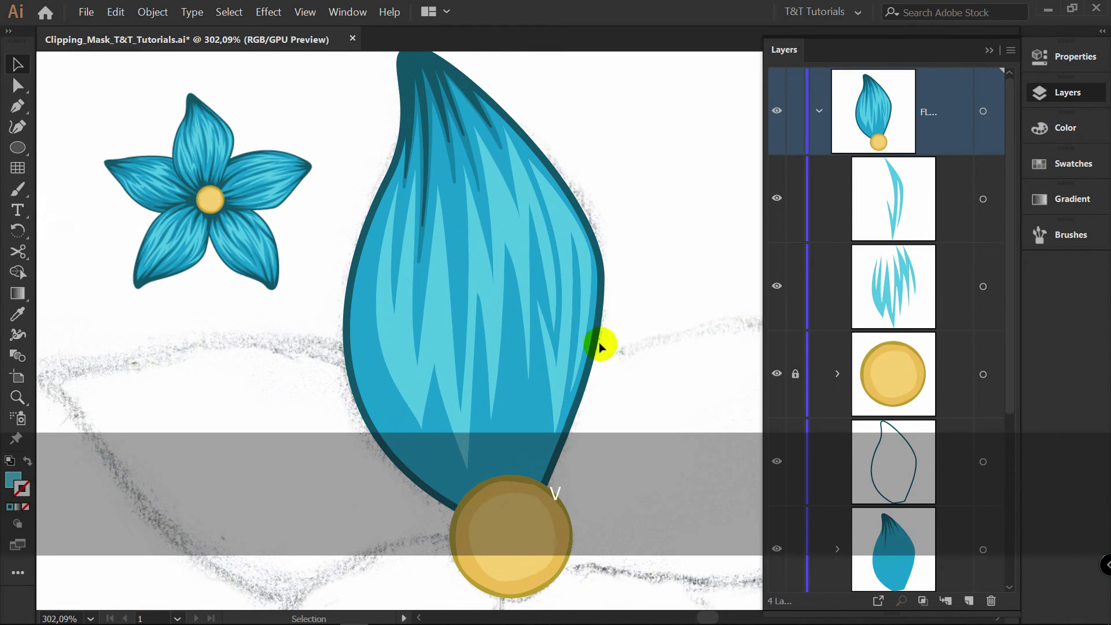
# Compare the petal's veins and highlights with those of the finished reference flower.
pyautogui.press('z')
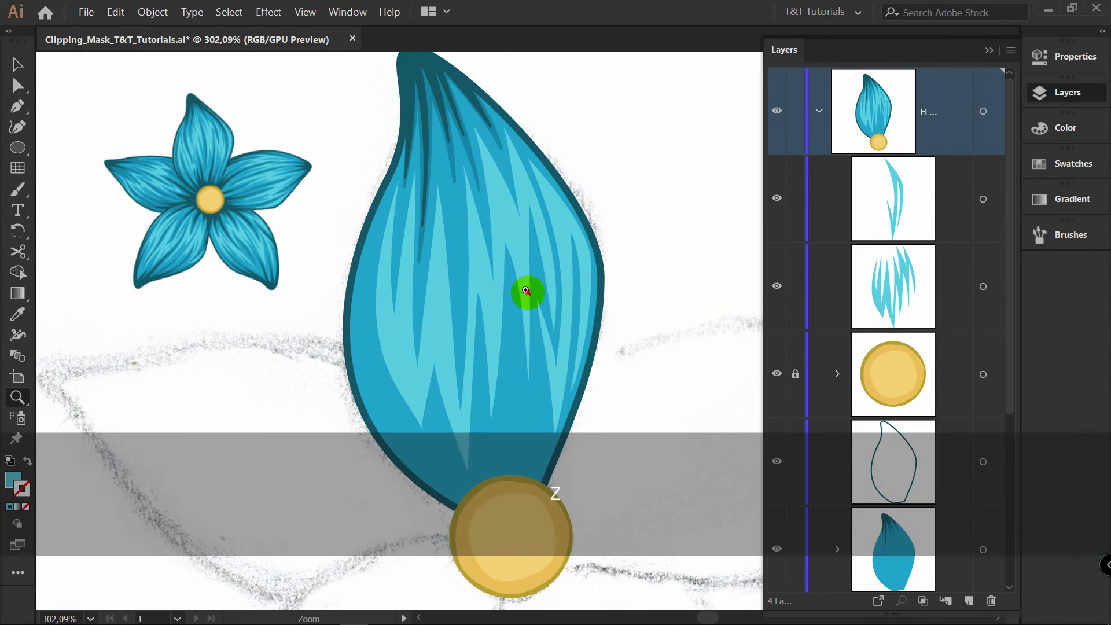
pyautogui.moveTo(526, 293); pyautogui.dragTo(571, 282)
pyautogui.moveTo(321, 187); pyautogui.dragTo(281, 177)
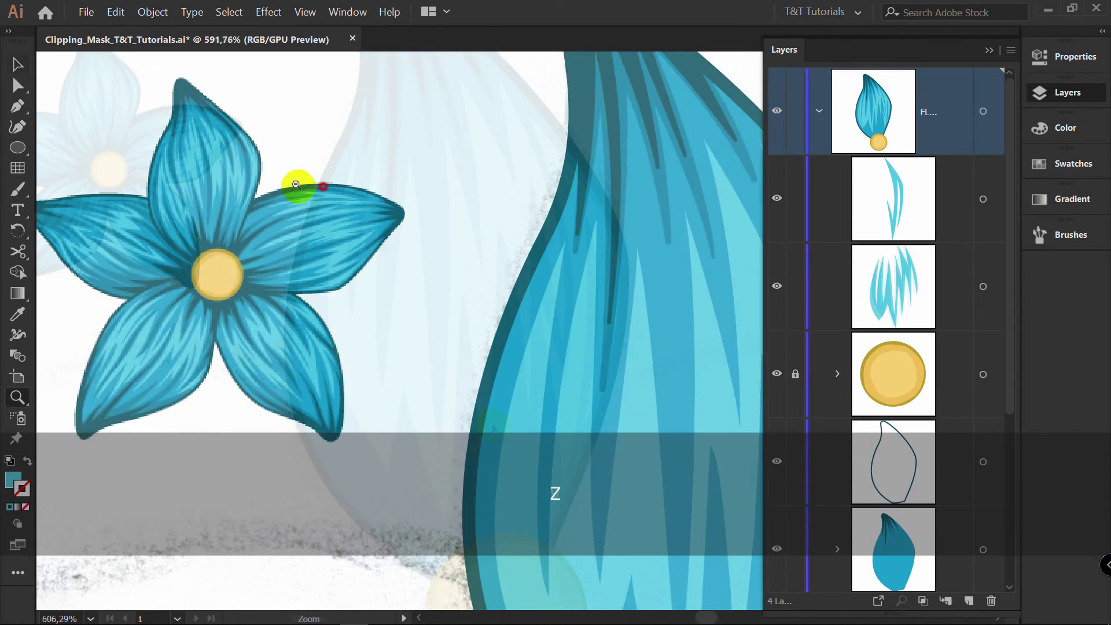
pyautogui.press('v')
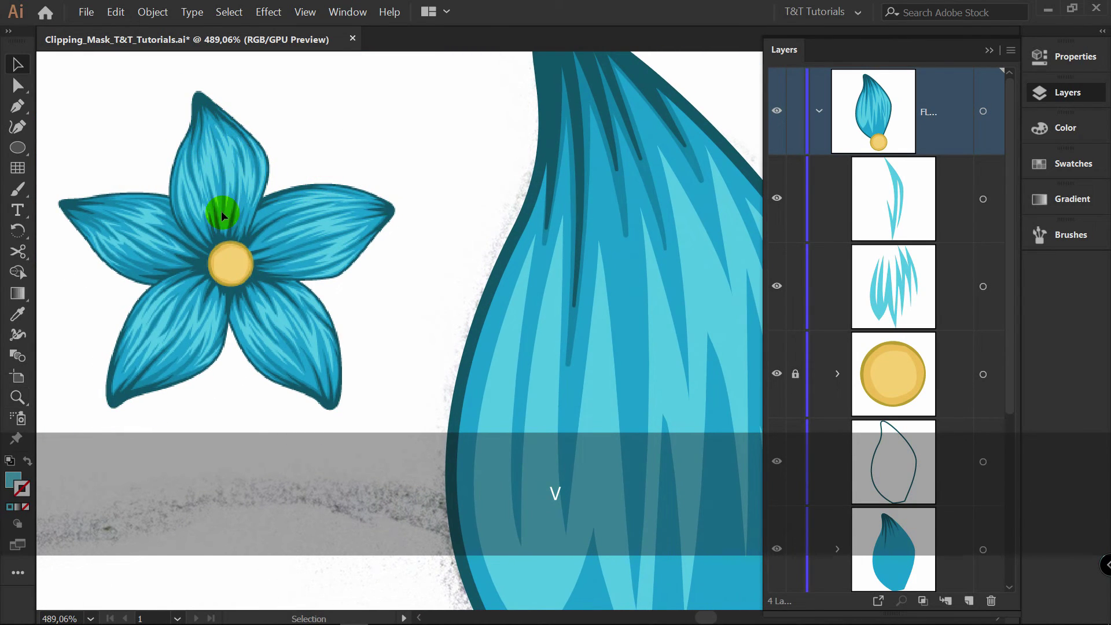
pyautogui.press('space')
pyautogui.moveTo(496, 247); pyautogui.dragTo(405, 229)
pyautogui.press('z')
pyautogui.moveTo(478, 230); pyautogui.dragTo(394, 233)
pyautogui.press('space')
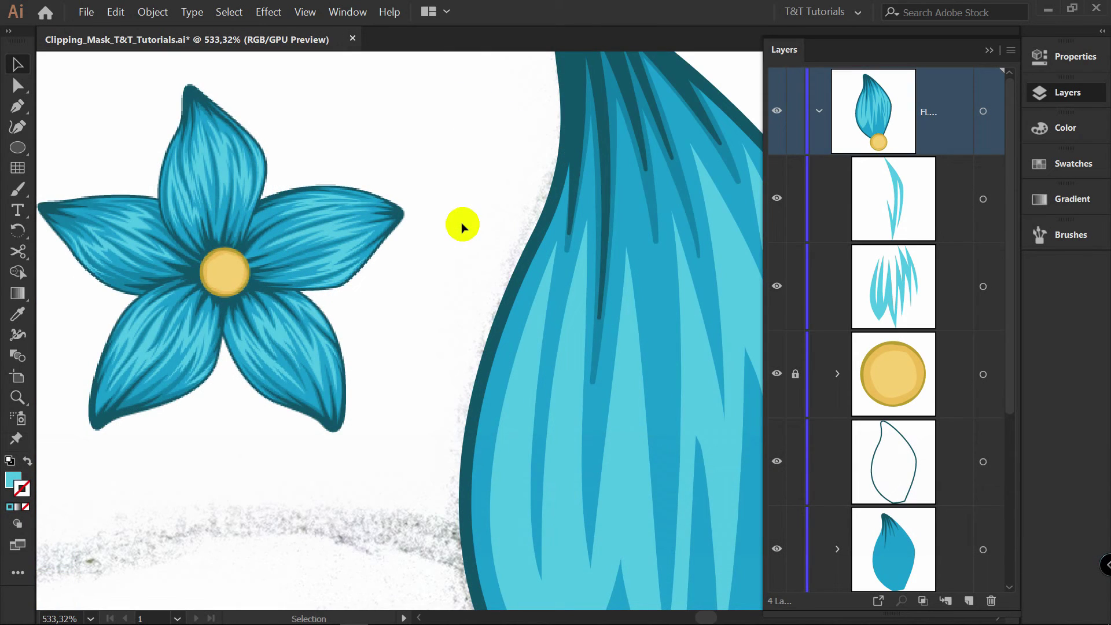
pyautogui.press('space')
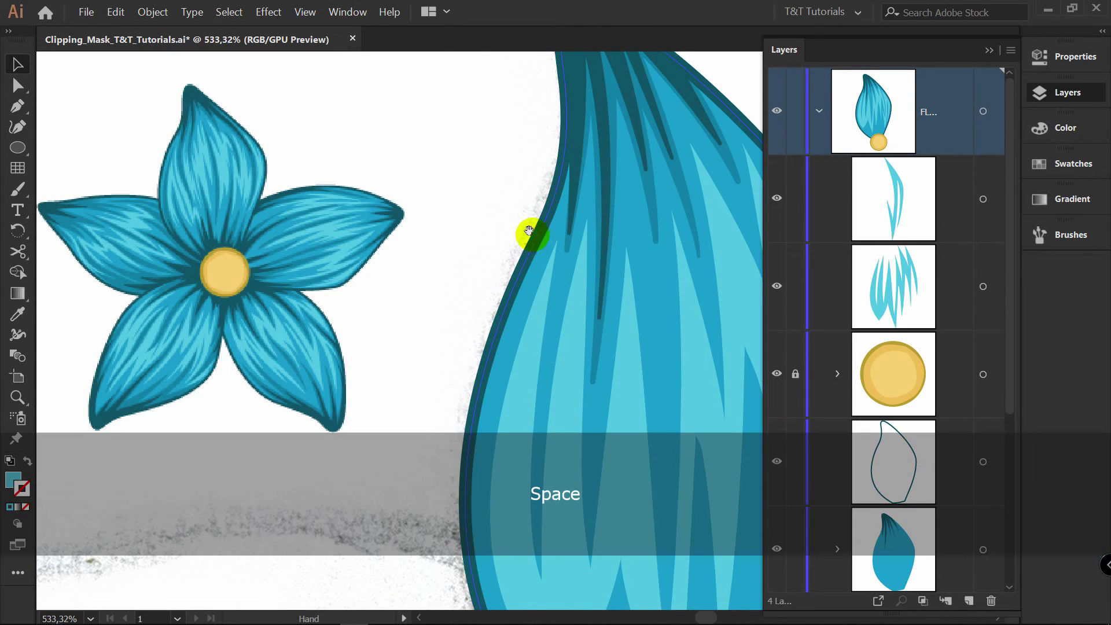
pyautogui.press('z')
pyautogui.moveTo(526, 231); pyautogui.dragTo(413, 173)
pyautogui.press('space')
pyautogui.moveTo(489, 186); pyautogui.dragTo(463, 218)
# Move both light-blue highlight shapes into the petal's clip group, above the dark veins.
pyautogui.press('v')
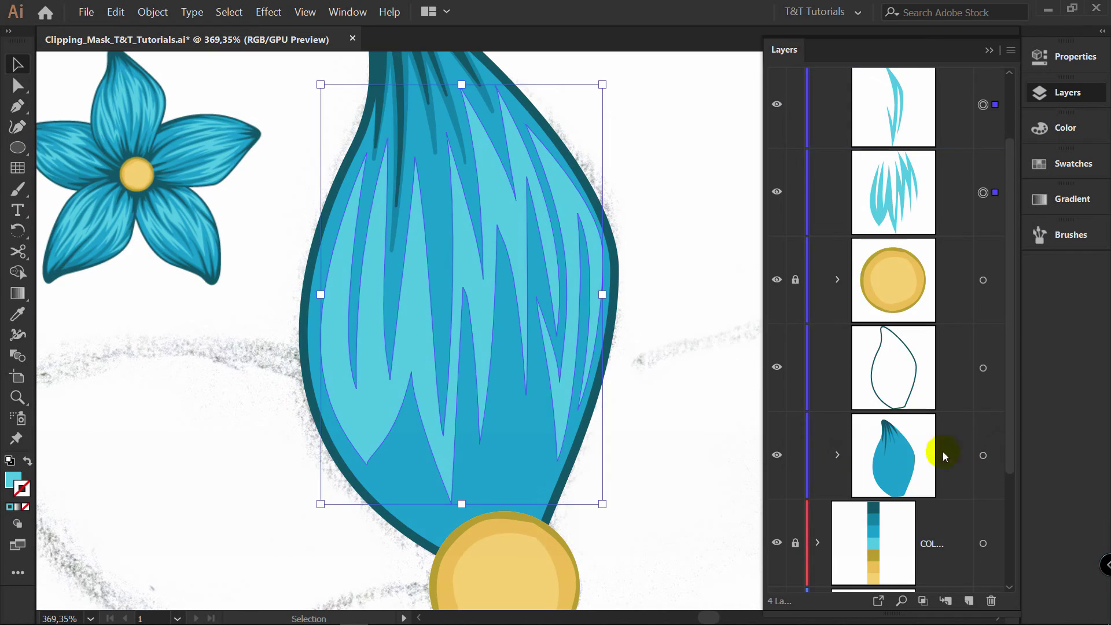
pyautogui.click(836, 454)
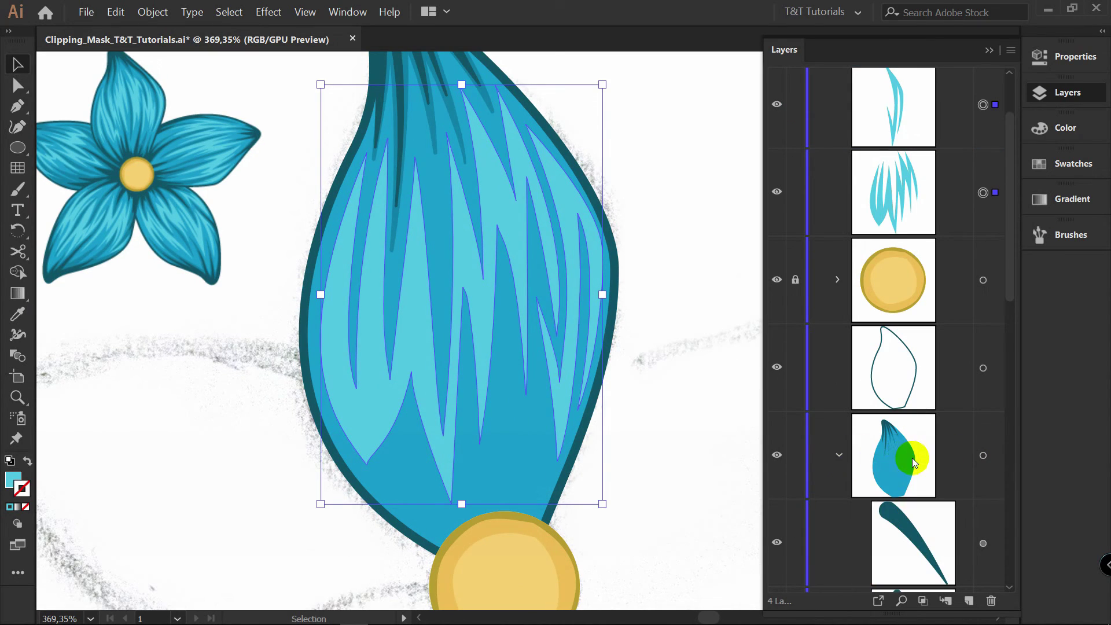
pyautogui.click(926, 126)
pyautogui.keyDown('shift'); pyautogui.click(936, 190); pyautogui.keyUp('shift')
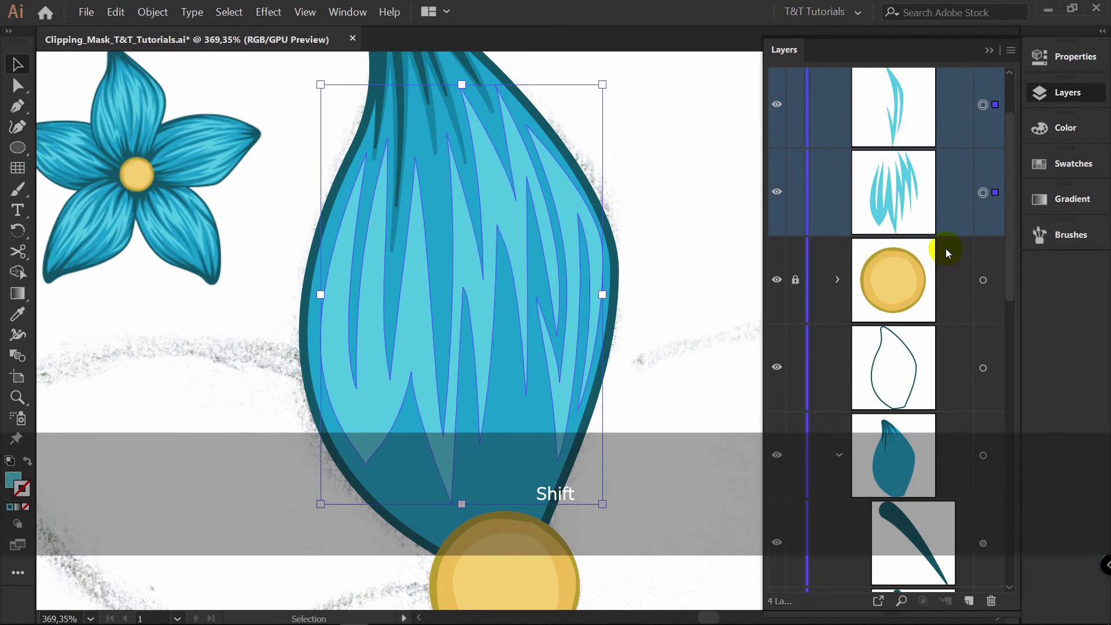
pyautogui.moveTo(954, 193); pyautogui.dragTo(942, 499)
pyautogui.click(652, 218)
pyautogui.click(576, 208)
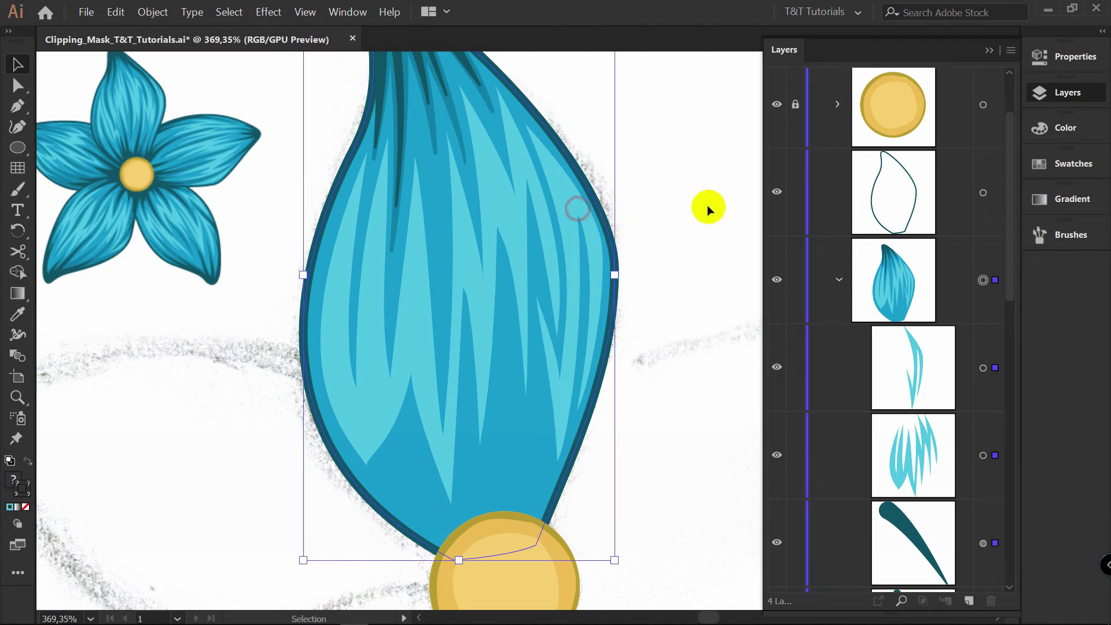
pyautogui.click(711, 211)
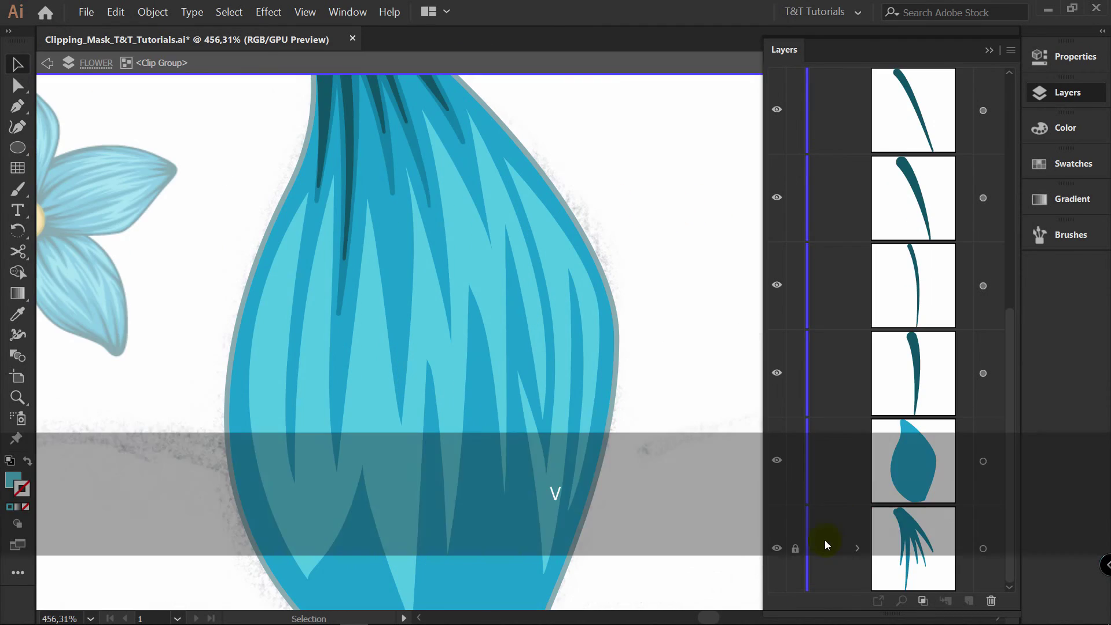
# Unlock the lighter vein group inside the clip group and lengthen its middle vein down the petal with Direct Selection.
pyautogui.click(795, 548)
pyautogui.press('space')
pyautogui.moveTo(486, 186); pyautogui.dragTo(489, 253)
pyautogui.press('a')
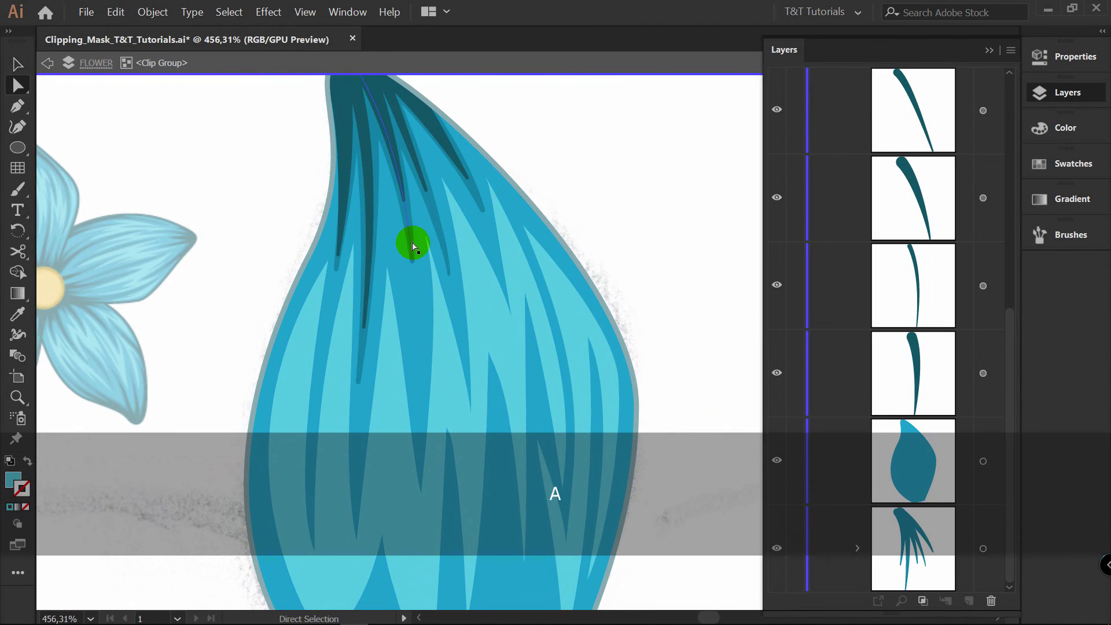
pyautogui.moveTo(413, 264); pyautogui.dragTo(416, 391)
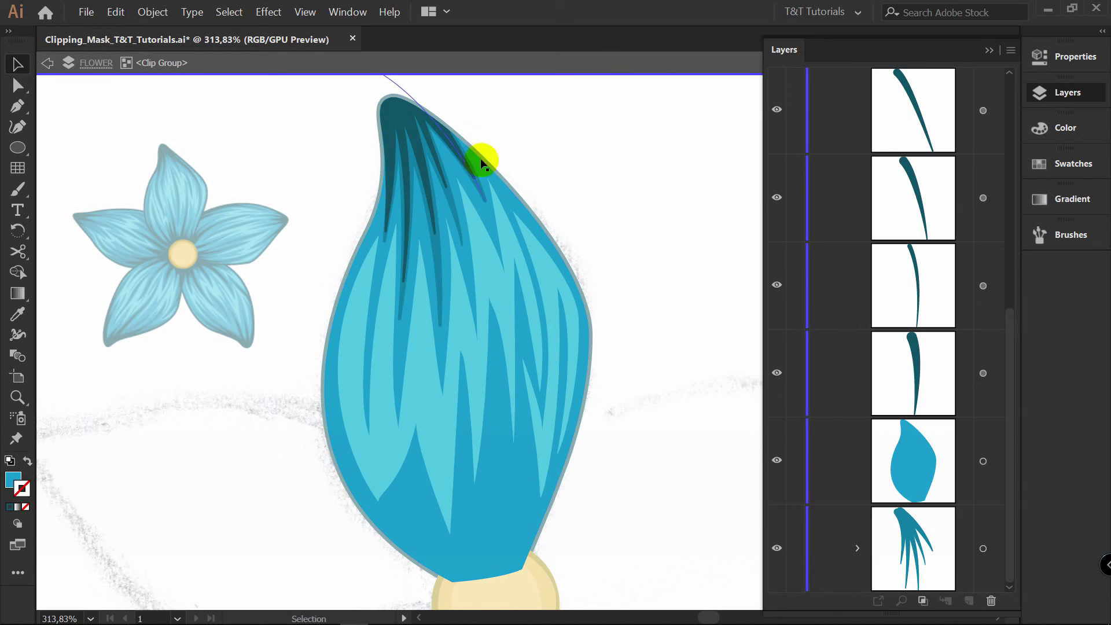
# Copy the dark and lighter veins to the petal's base and turn them to point up into the petal.
pyautogui.hotkey('ctrl', 'a')
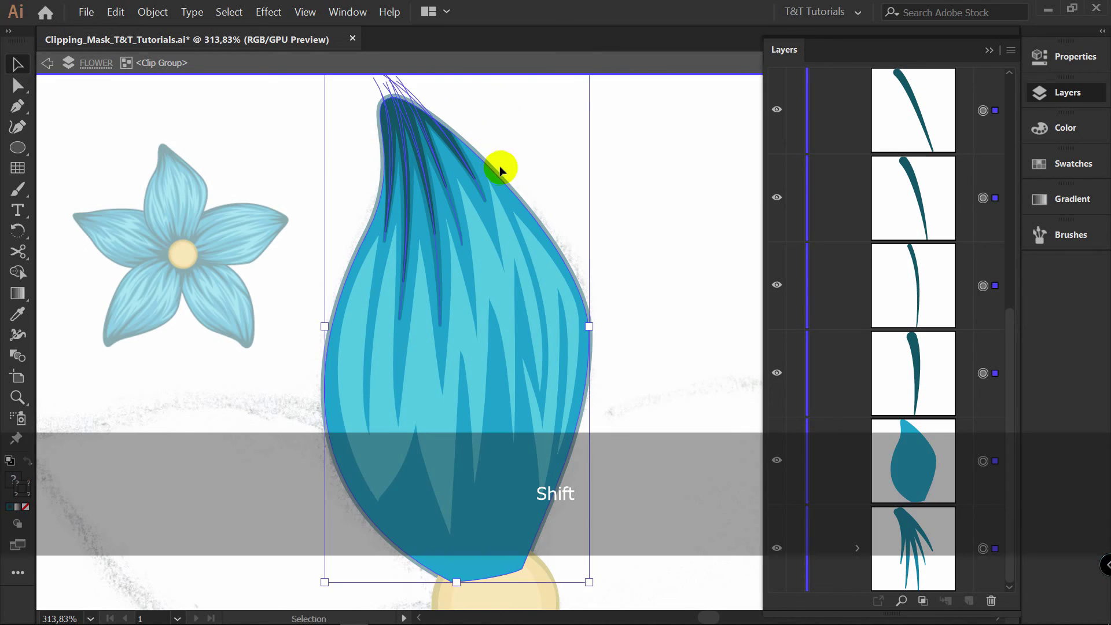
pyautogui.keyDown('shift'); pyautogui.click(487, 167); pyautogui.keyUp('shift')
pyautogui.moveTo(429, 144)
pyautogui.mouseDown()
pyautogui.moveTo(503, 496)
pyautogui.moveTo(503, 459)
pyautogui.moveTo(551, 465)
pyautogui.moveTo(515, 401)
pyautogui.mouseUp()
pyautogui.click(620, 456)
pyautogui.press('z')
pyautogui.click(496, 480)
pyautogui.press('v')
pyautogui.moveTo(501, 426); pyautogui.dragTo(453, 371)
pyautogui.rightClick(452, 370)
pyautogui.click(490, 479)
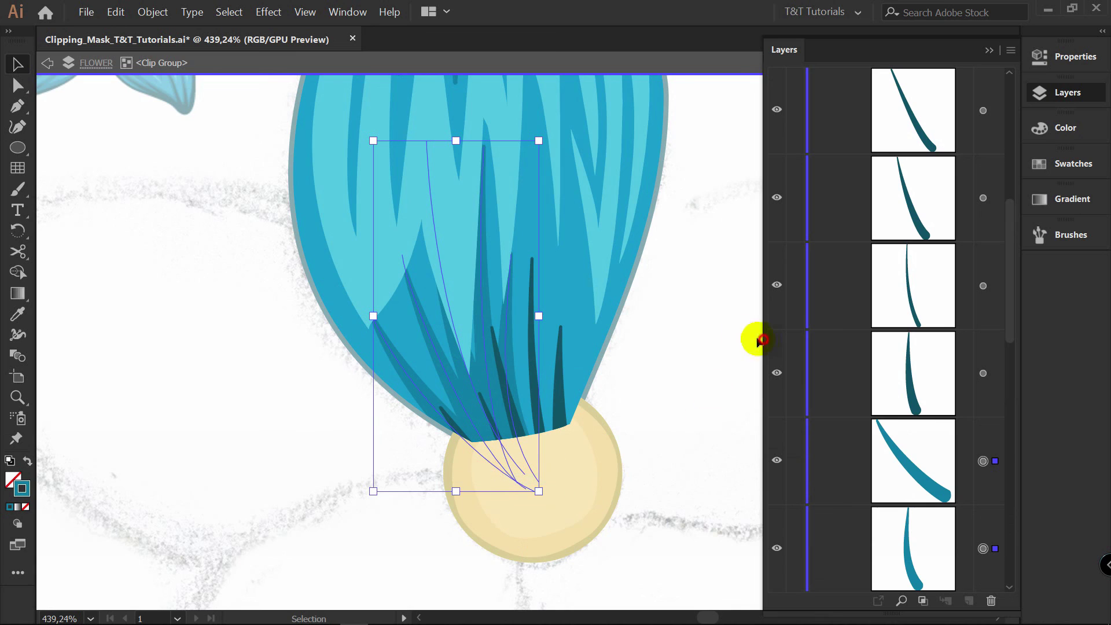
# Extend the tip of the rightmost lighter vein at the petal's base and adjust its curve with Direct Selection.
pyautogui.click(694, 341)
pyautogui.press('v')
pyautogui.scroll(2, 569, 357)
pyautogui.moveTo(570, 338); pyautogui.dragTo(573, 277)
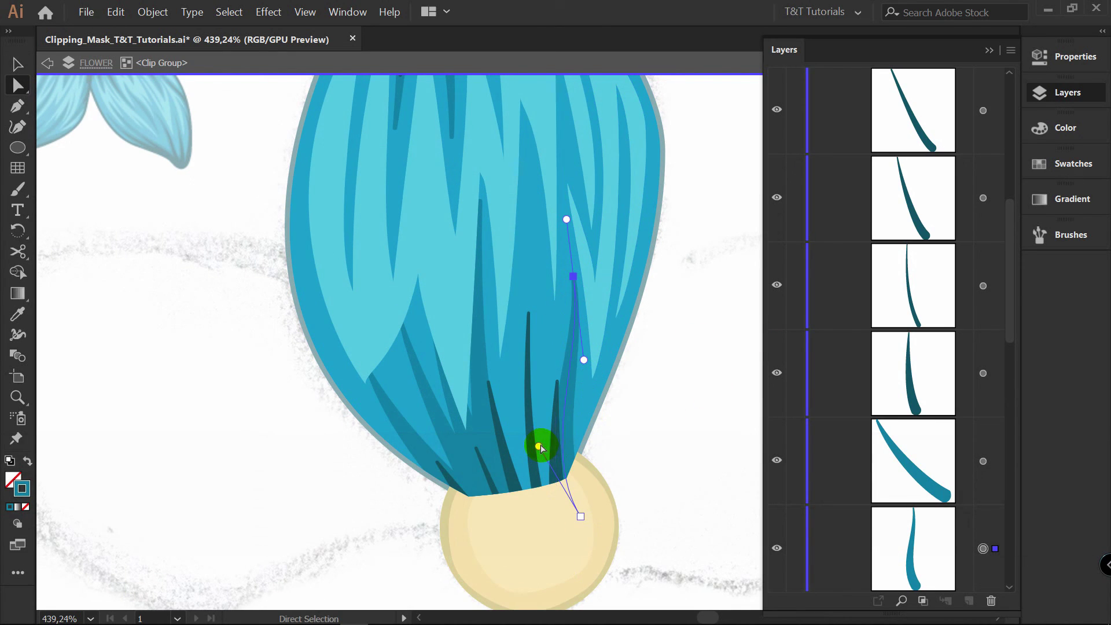
pyautogui.moveTo(537, 446); pyautogui.dragTo(586, 425)
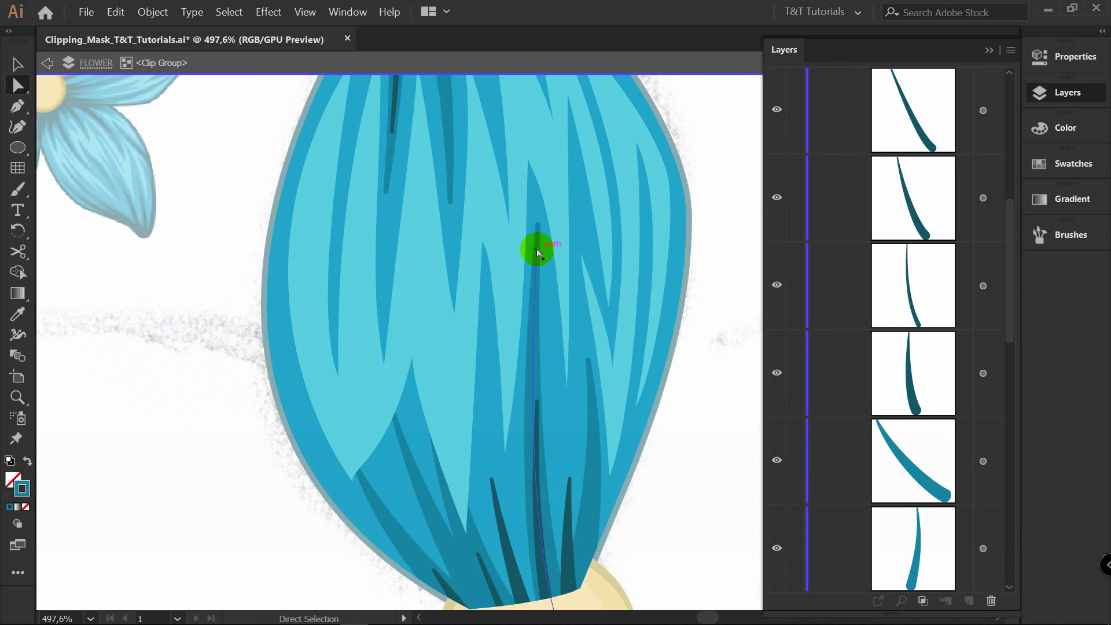
# Reshape the large highlight around the tall base vein by moving its notch point and adjusting the adjoining curve handles.
pyautogui.click(508, 256)
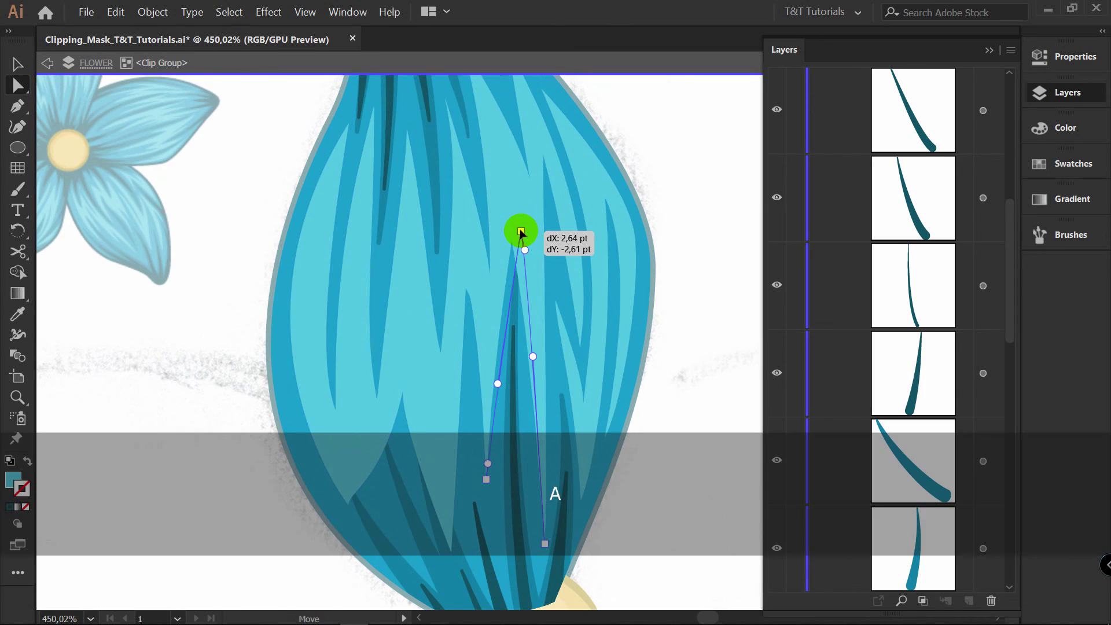
pyautogui.moveTo(521, 234); pyautogui.dragTo(521, 230)
pyautogui.moveTo(497, 385); pyautogui.dragTo(486, 368)
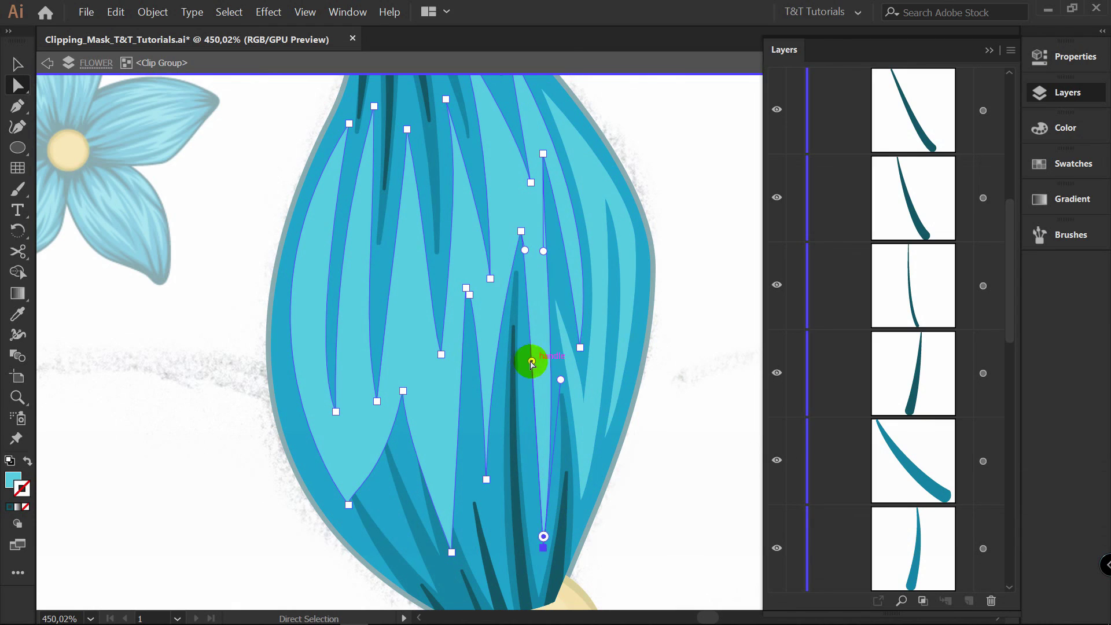
pyautogui.click(529, 362)
pyautogui.moveTo(523, 359); pyautogui.dragTo(523, 359)
pyautogui.click(686, 438)
pyautogui.click(588, 343)
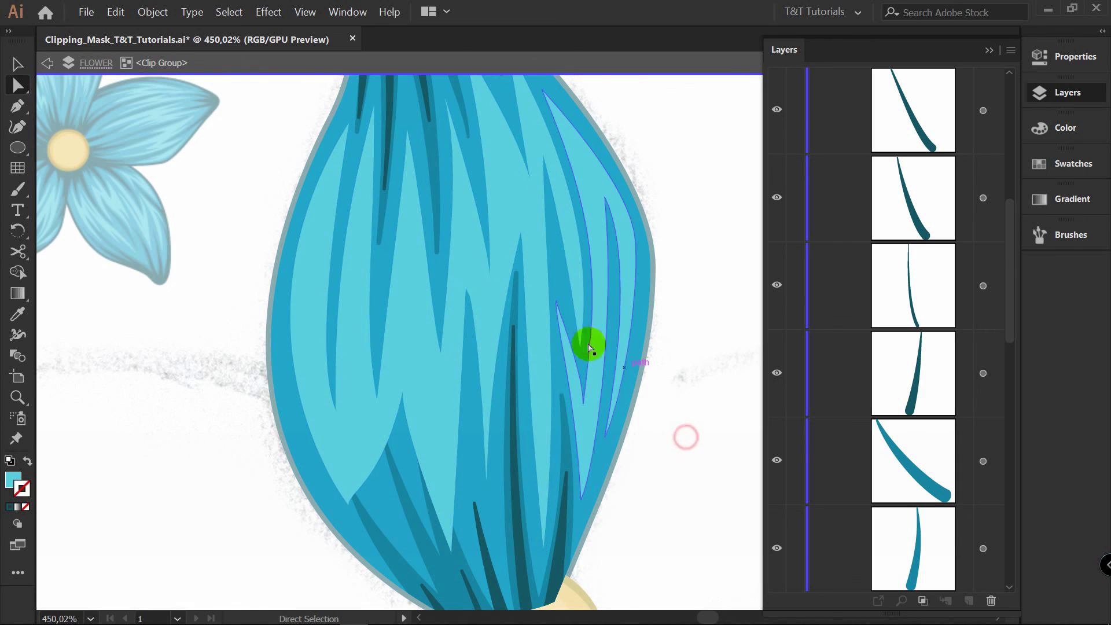
pyautogui.moveTo(523, 230); pyautogui.dragTo(519, 223)
pyautogui.click(494, 352)
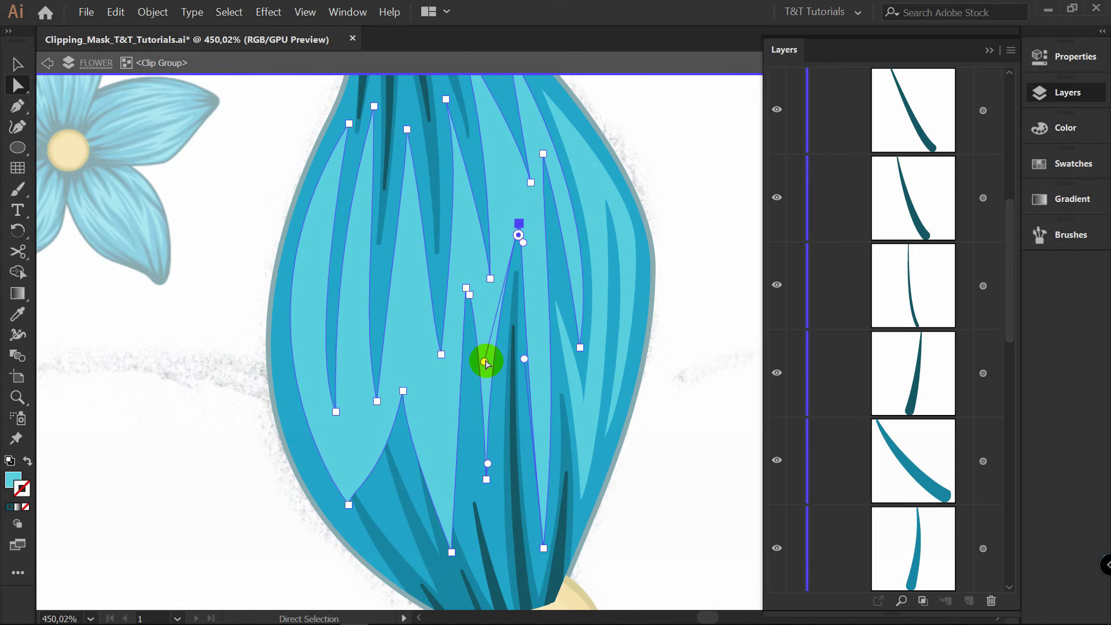